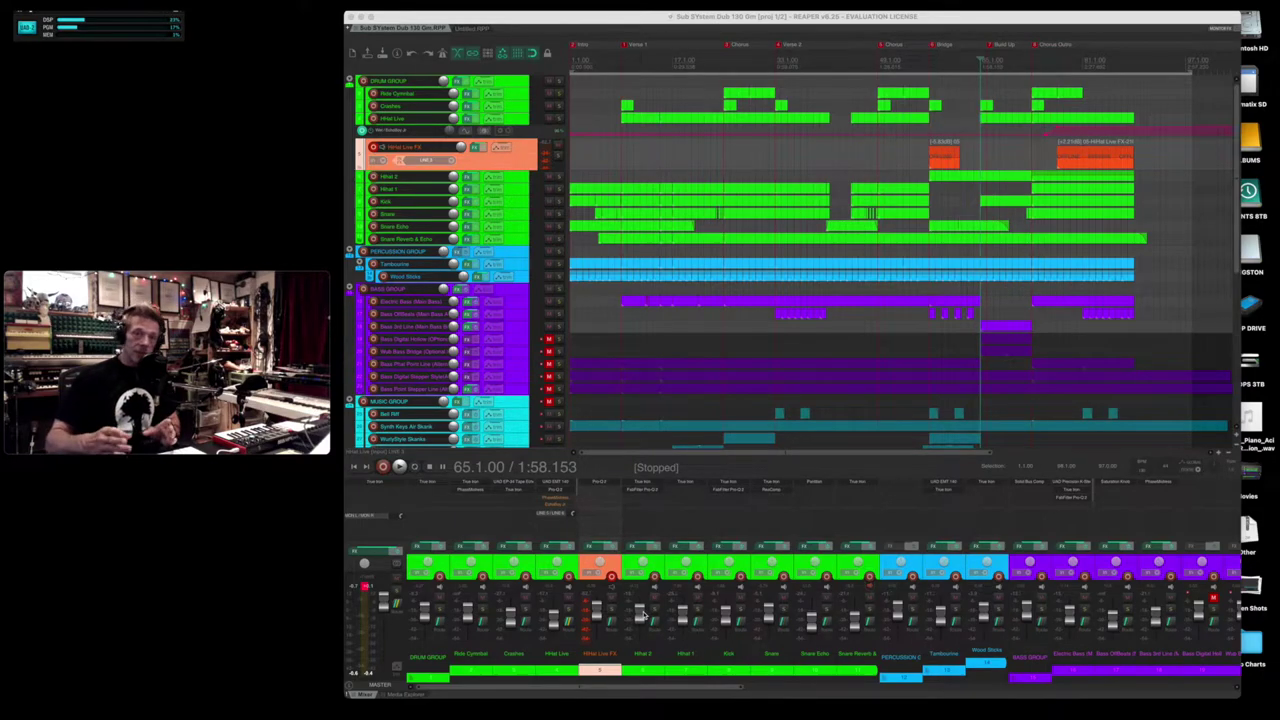
Step: Focus the REAPER dub project and scroll down through its track groups and back up
click(742, 20)
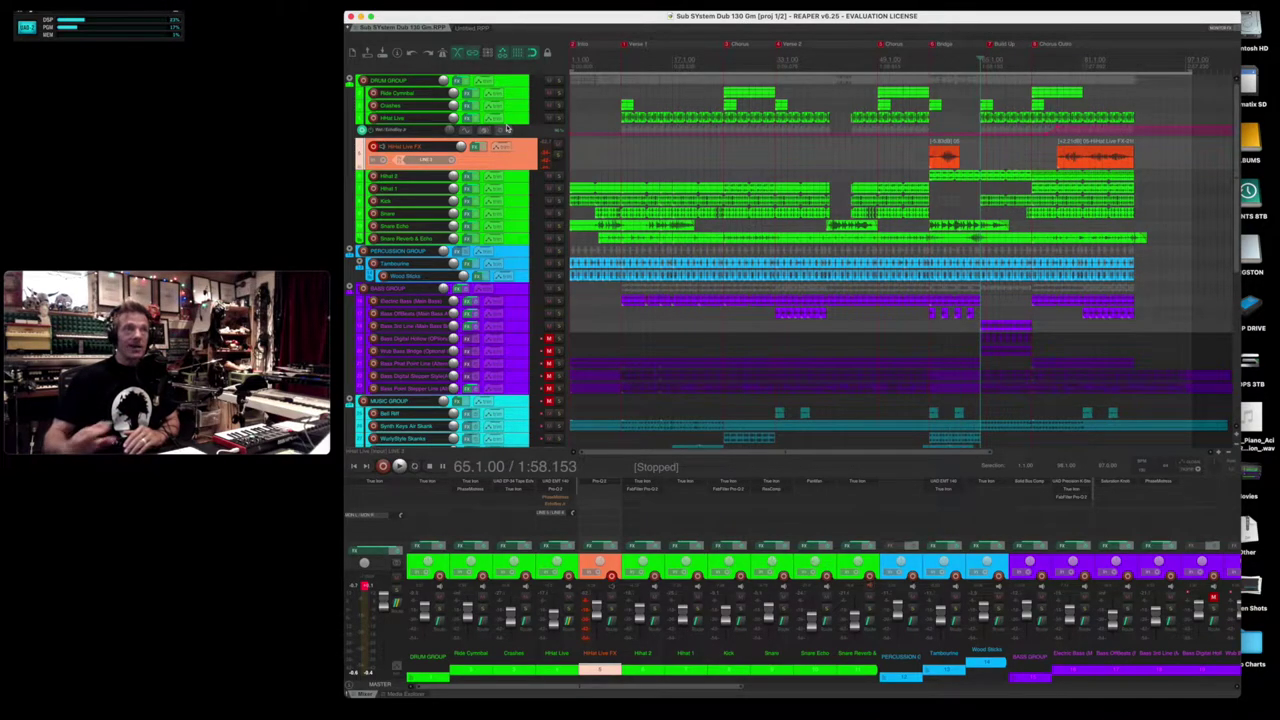
scroll(507, 128, down, 8)
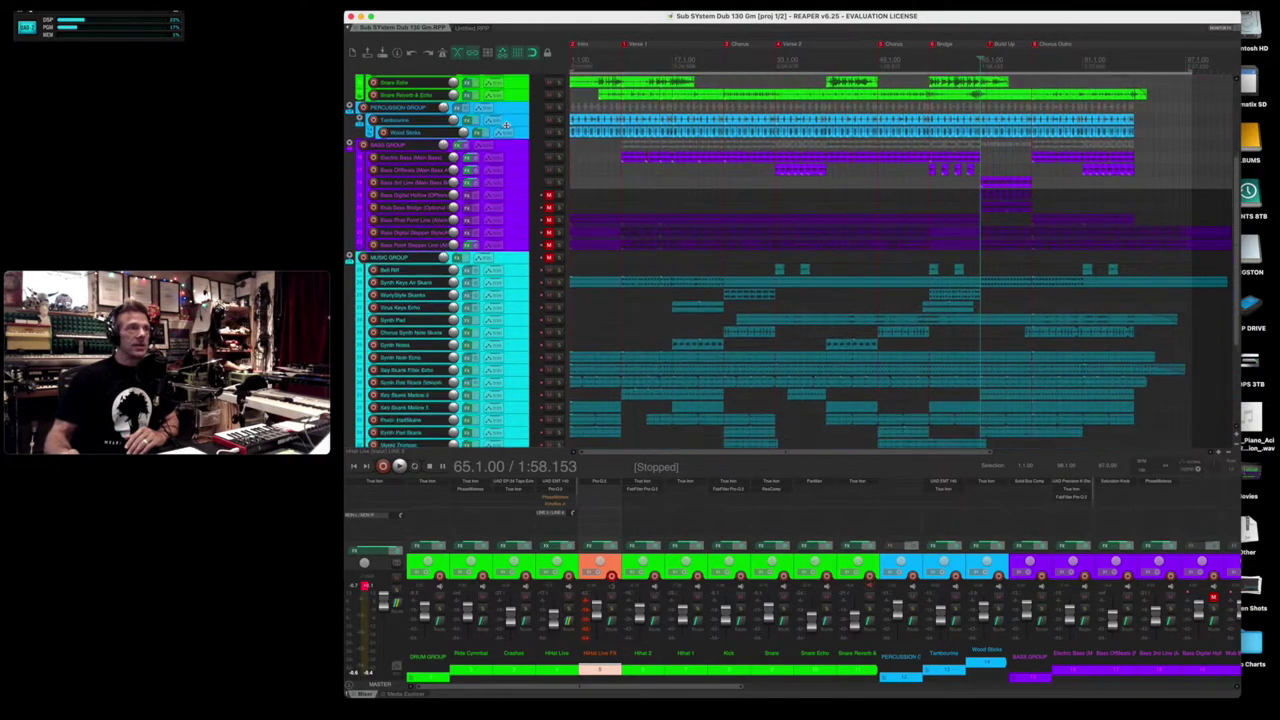
scroll(507, 125, up, 10)
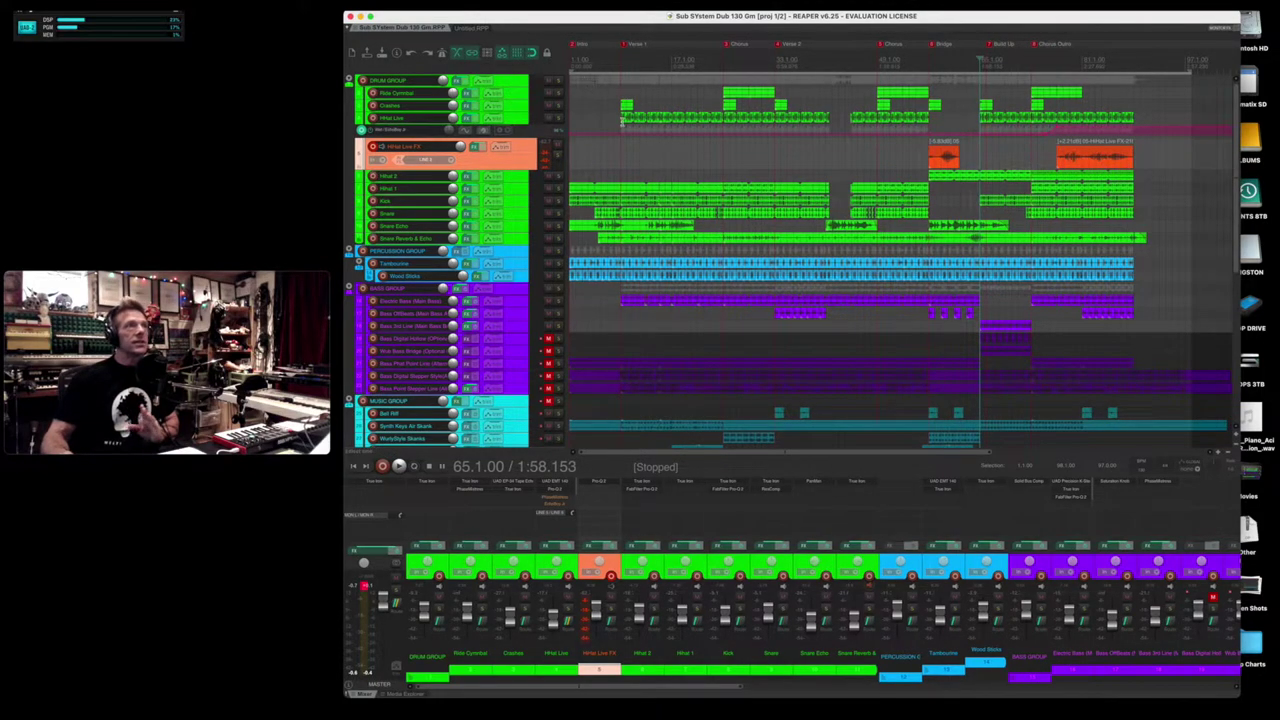
Step: Select HiHat Live, set the start point to bar 9, and play a short stretch
click(626, 118)
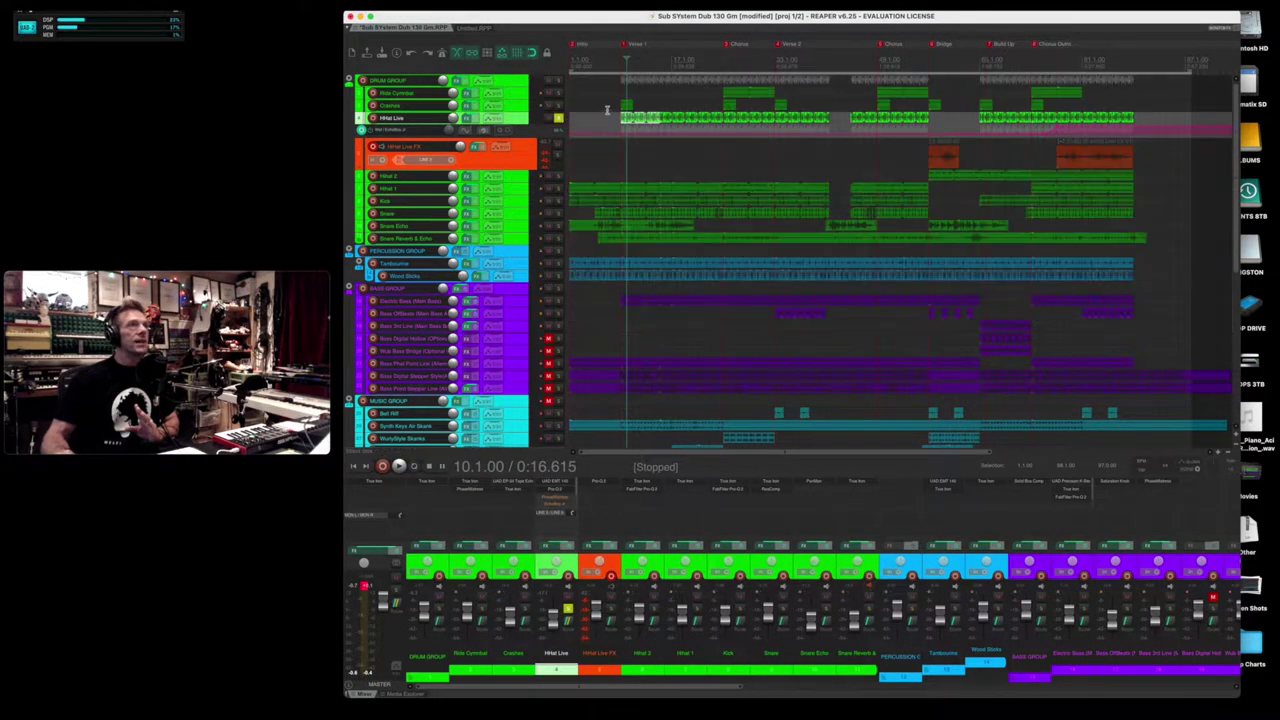
click(620, 97)
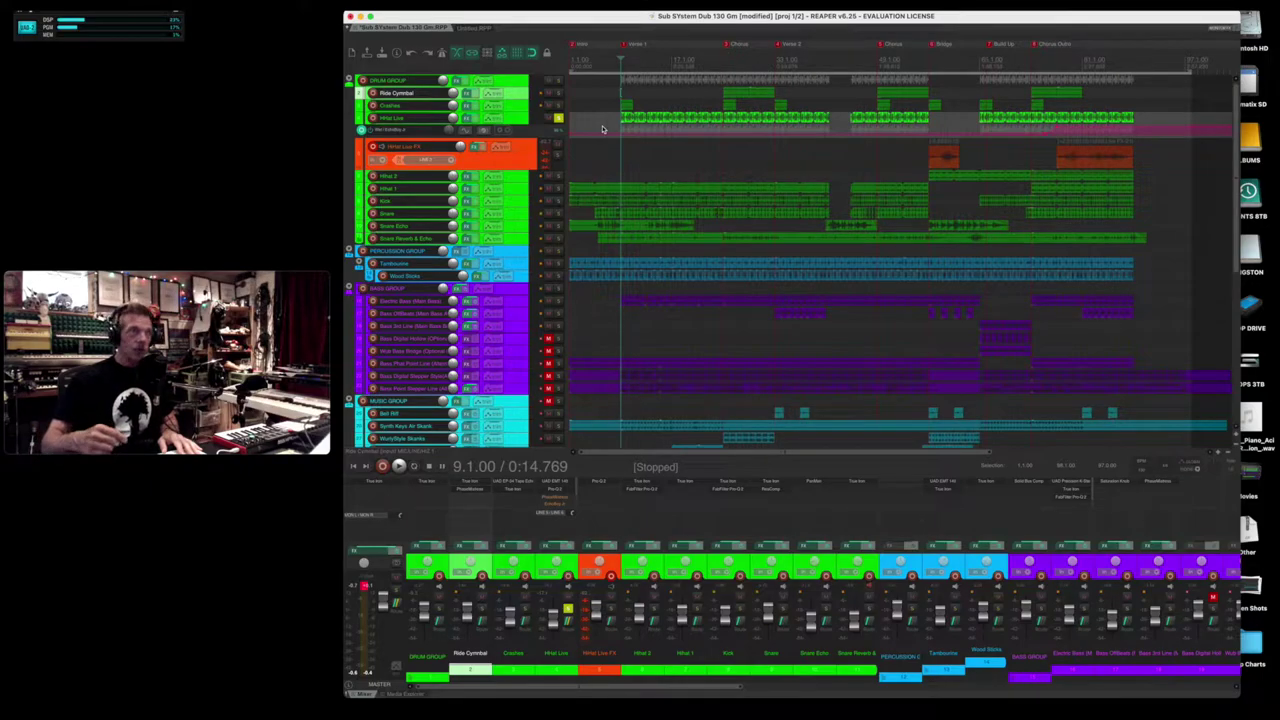
scroll(568, 121, down, 2)
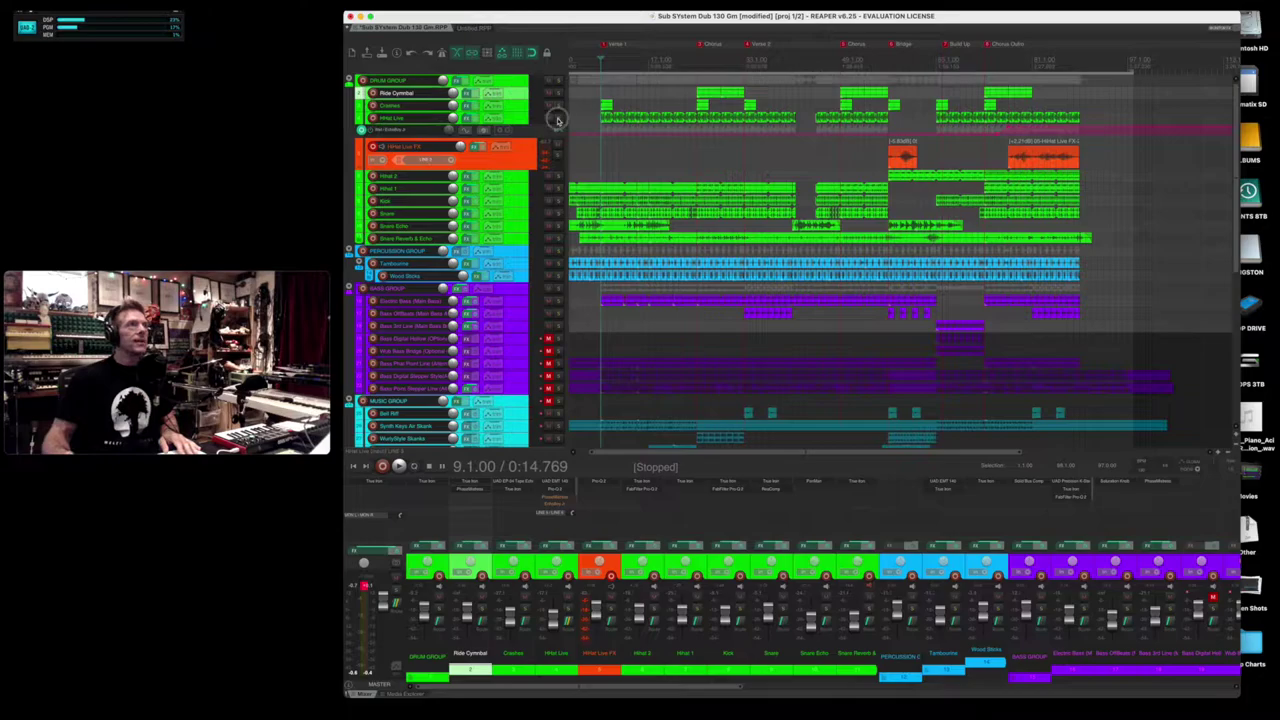
click(679, 122)
key(space)
scroll(687, 125, up, 2)
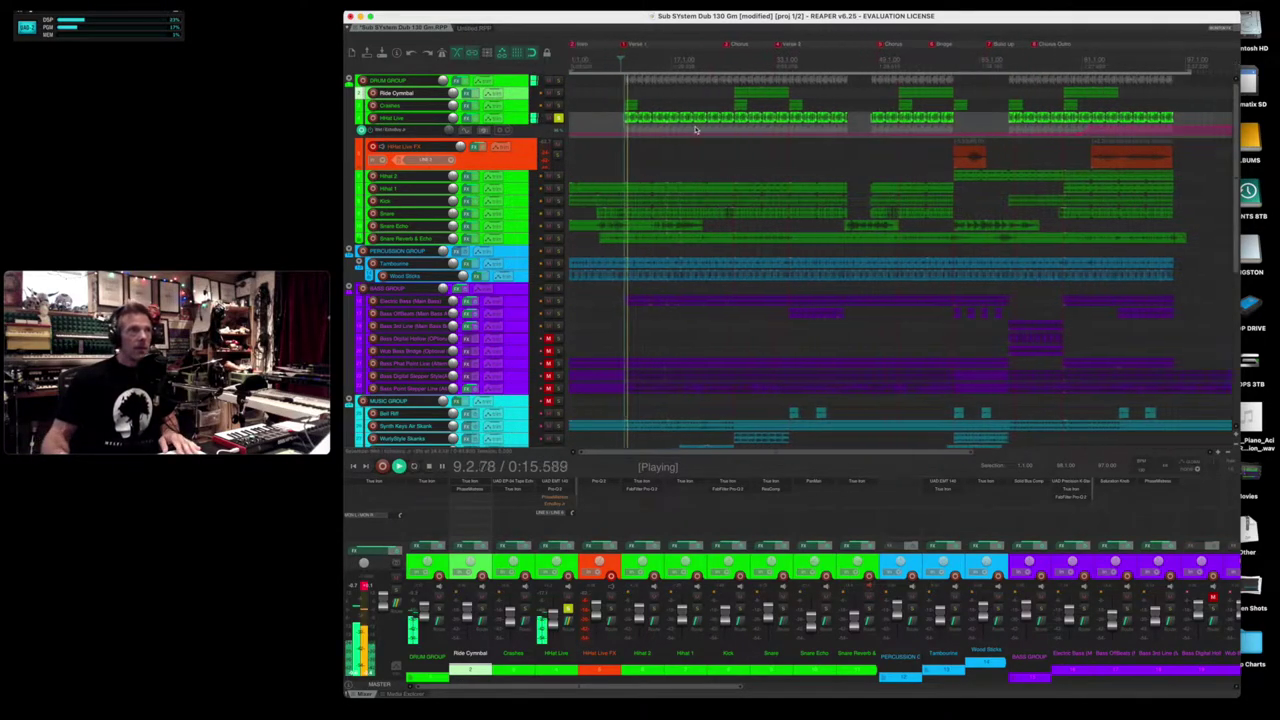
scroll(696, 129, down, 1)
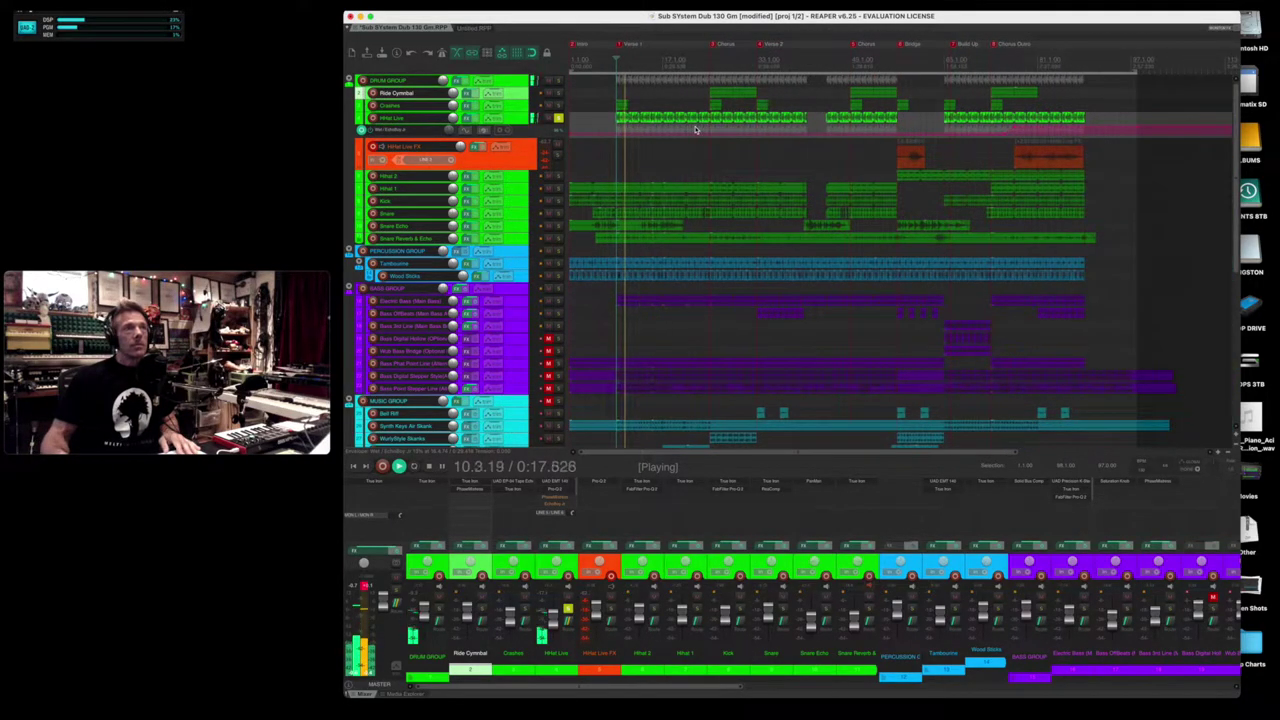
key(space)
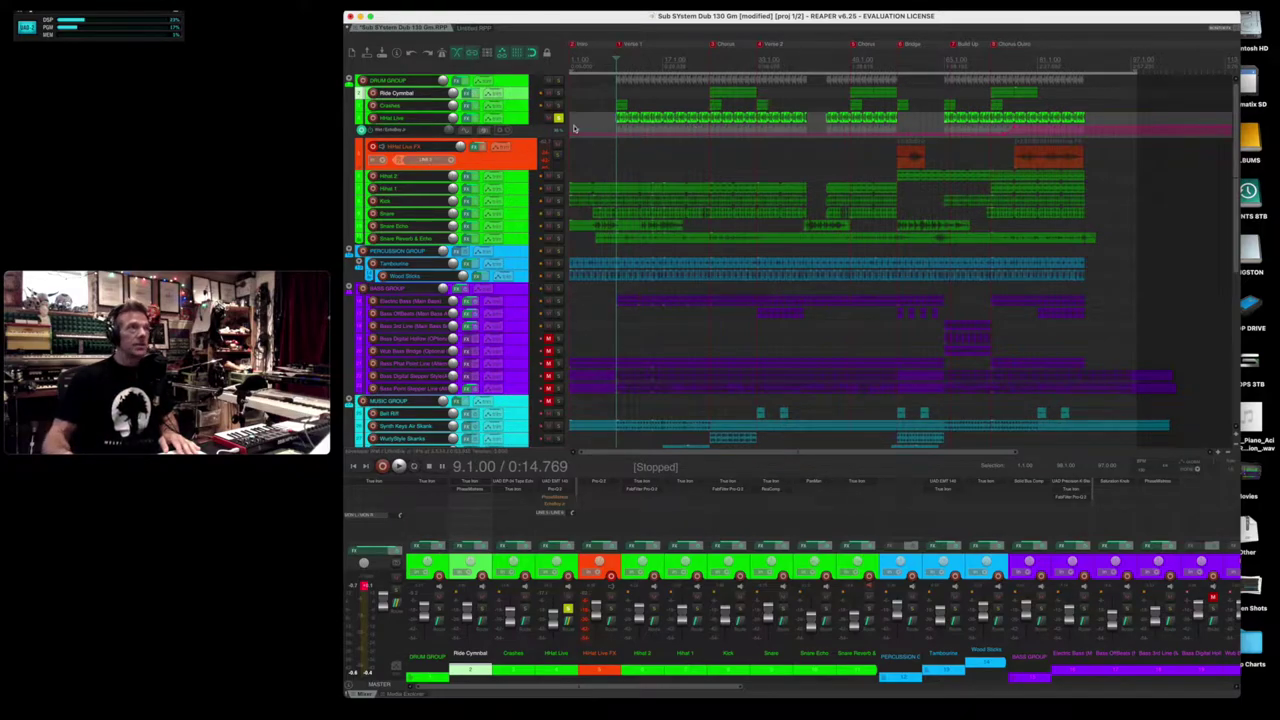
Step: Replay from bar 9, then solo the HiHat Live track
key(space)
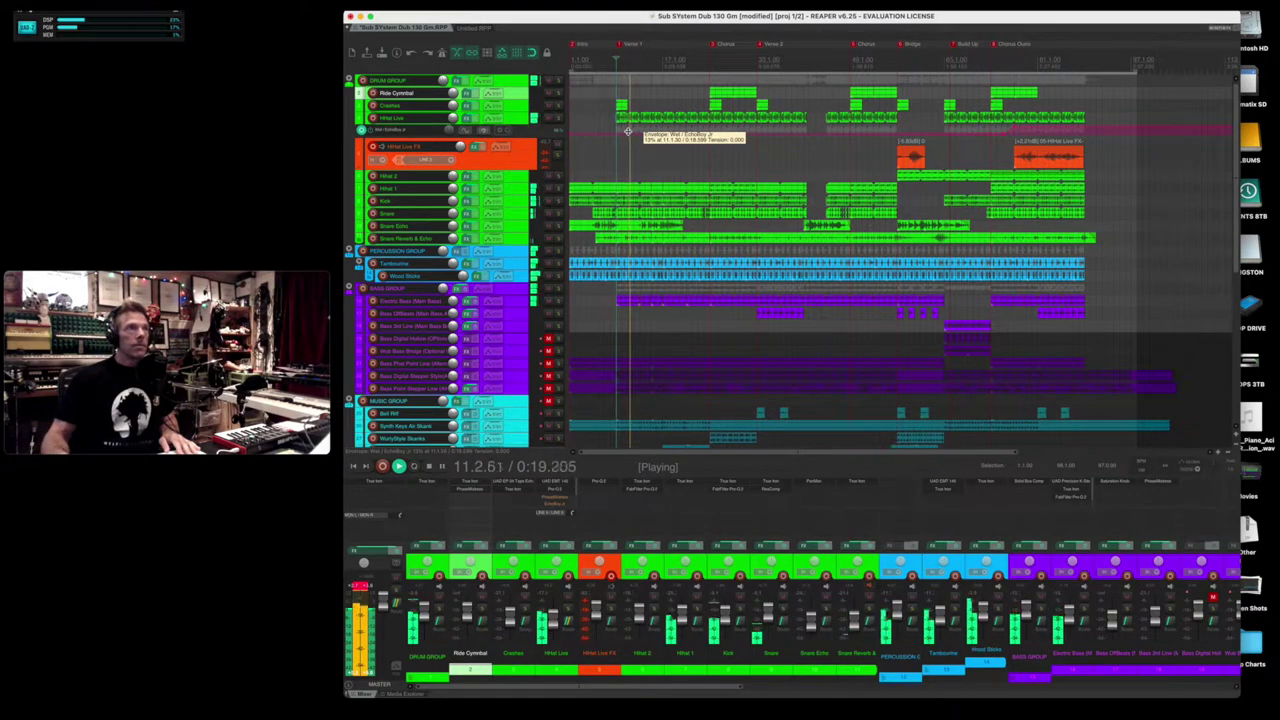
key(space)
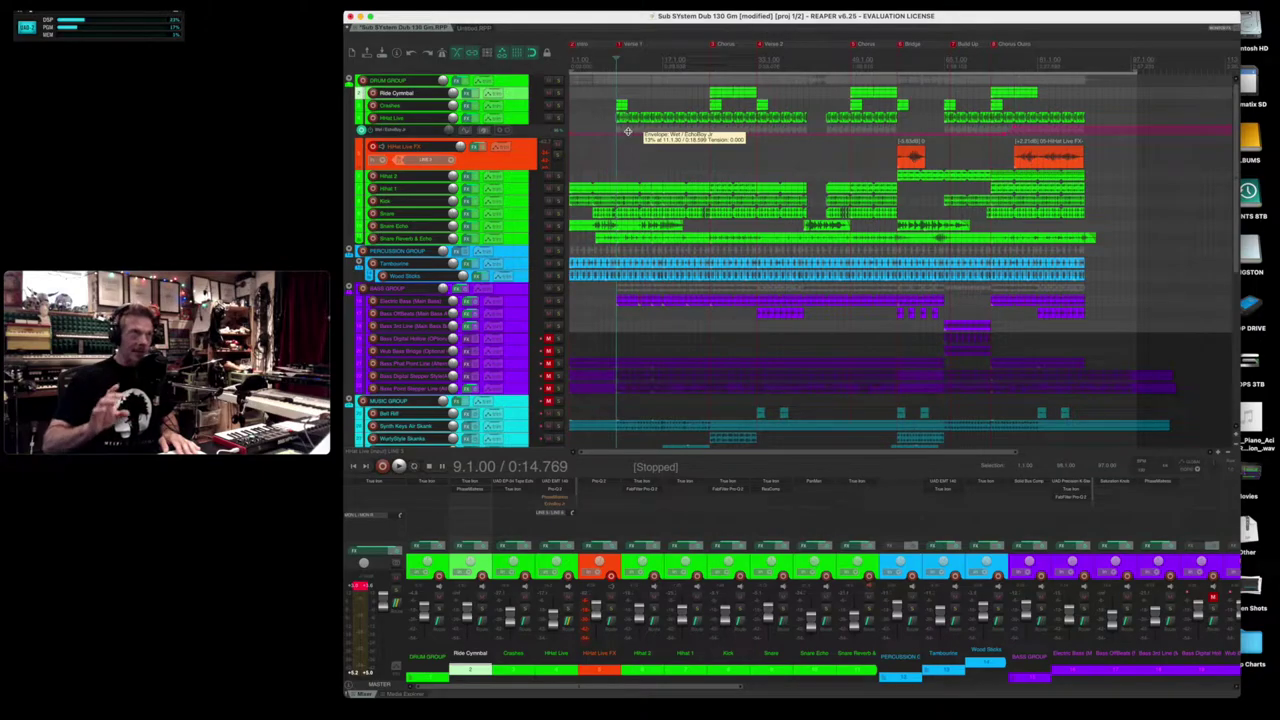
click(558, 117)
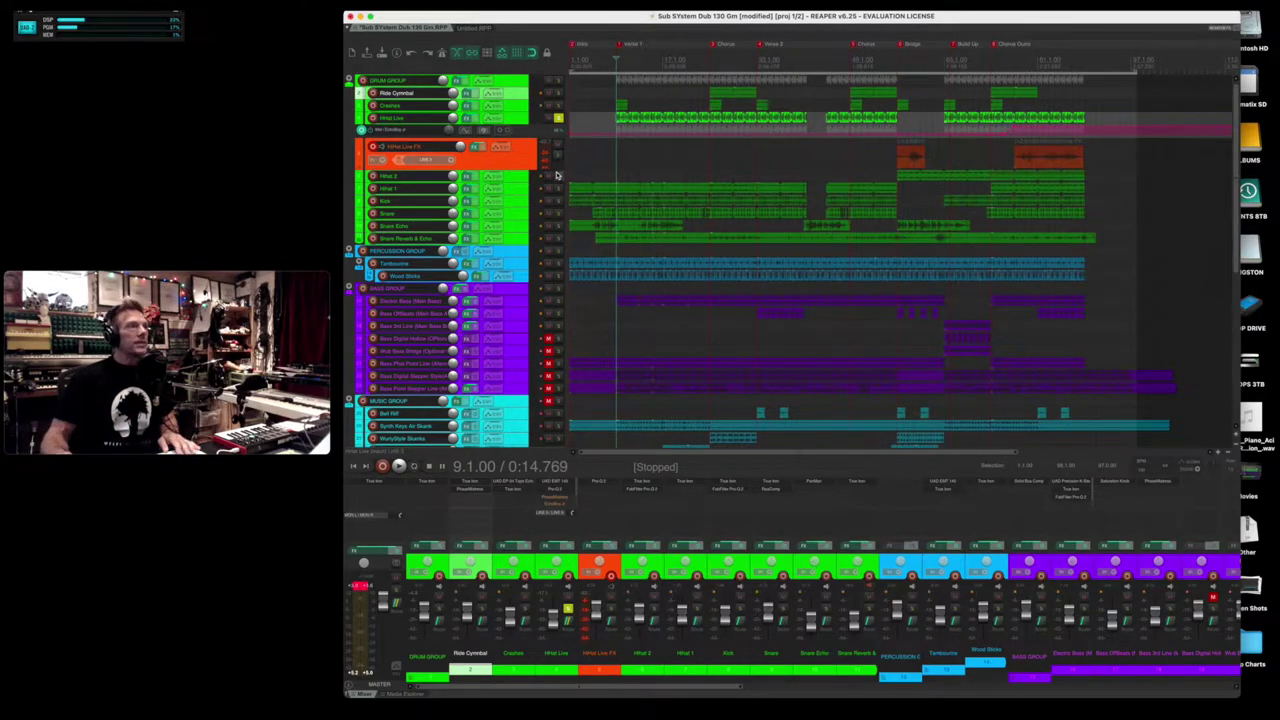
Step: Solo Hihat 1 and Hihat 2, then audition them from bar 65
click(557, 175)
click(558, 188)
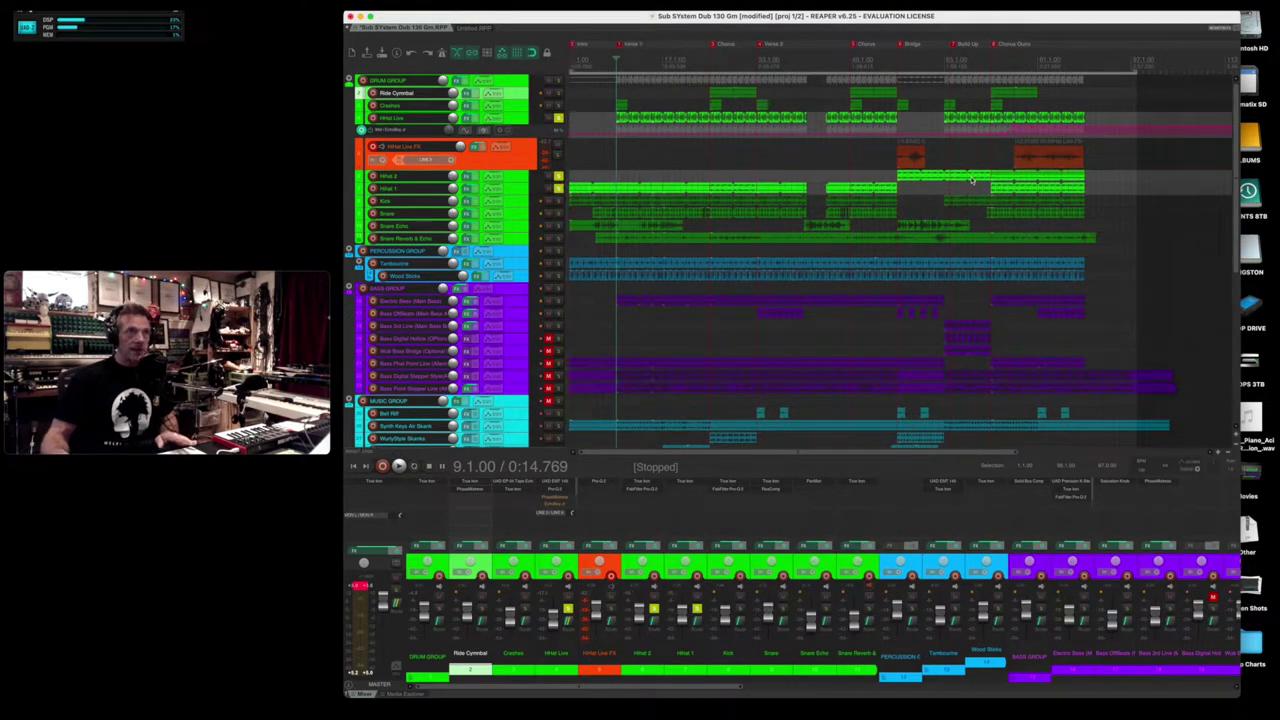
click(945, 157)
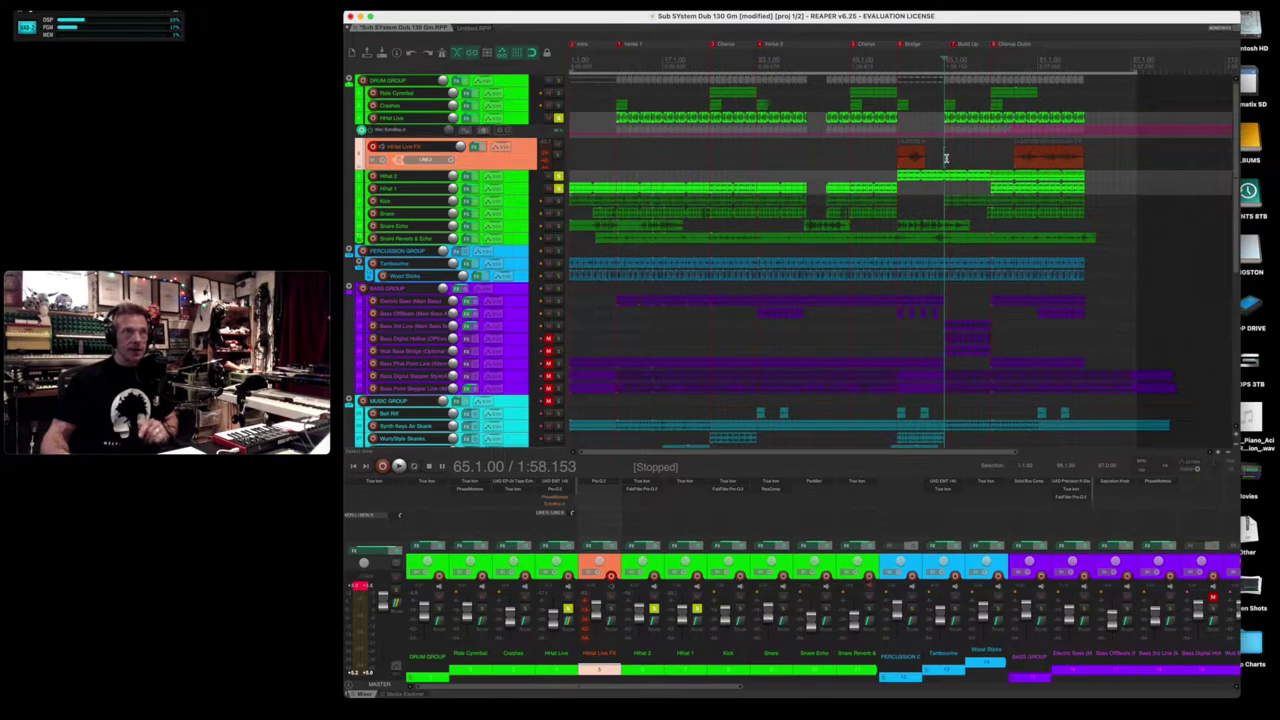
click(941, 177)
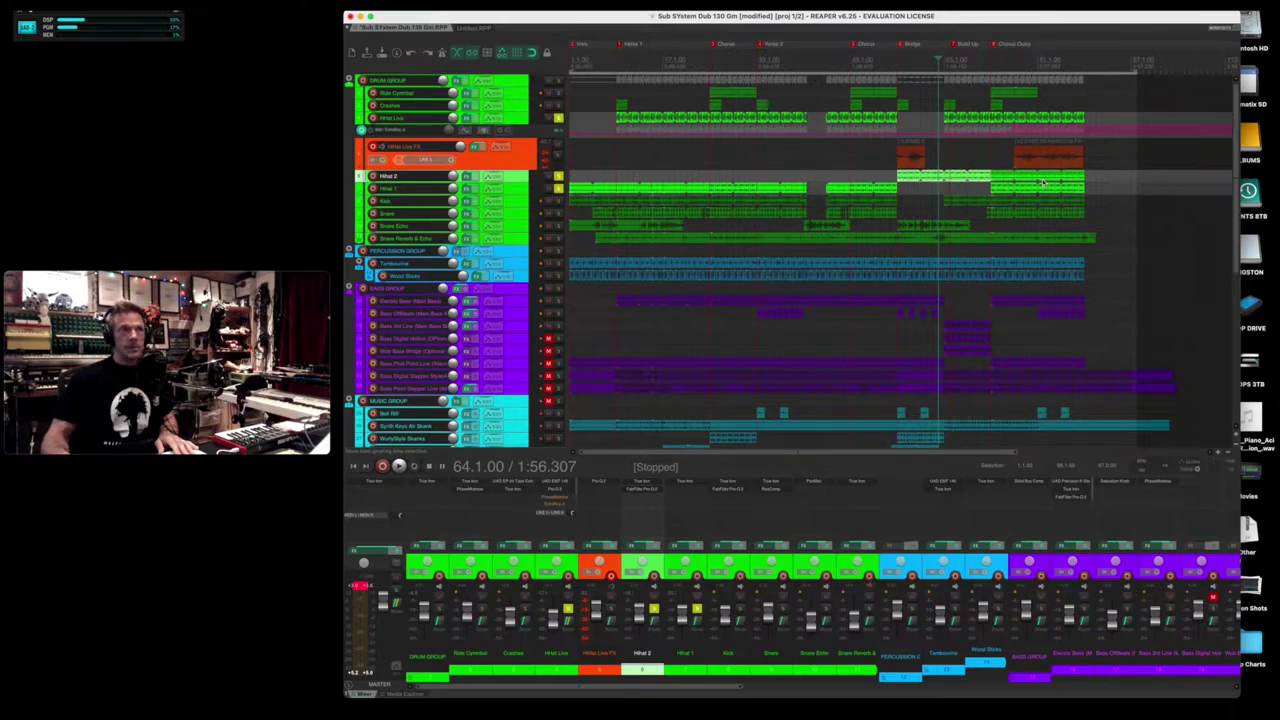
click(541, 192)
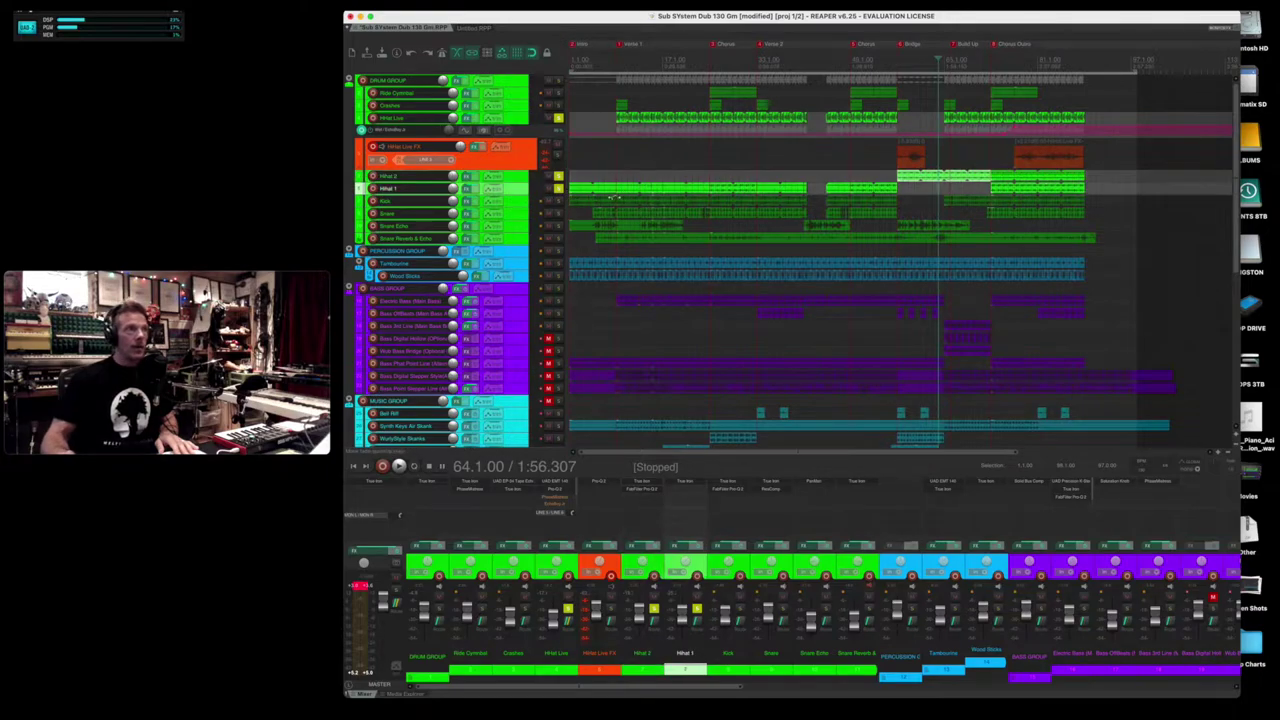
click(720, 194)
click(868, 194)
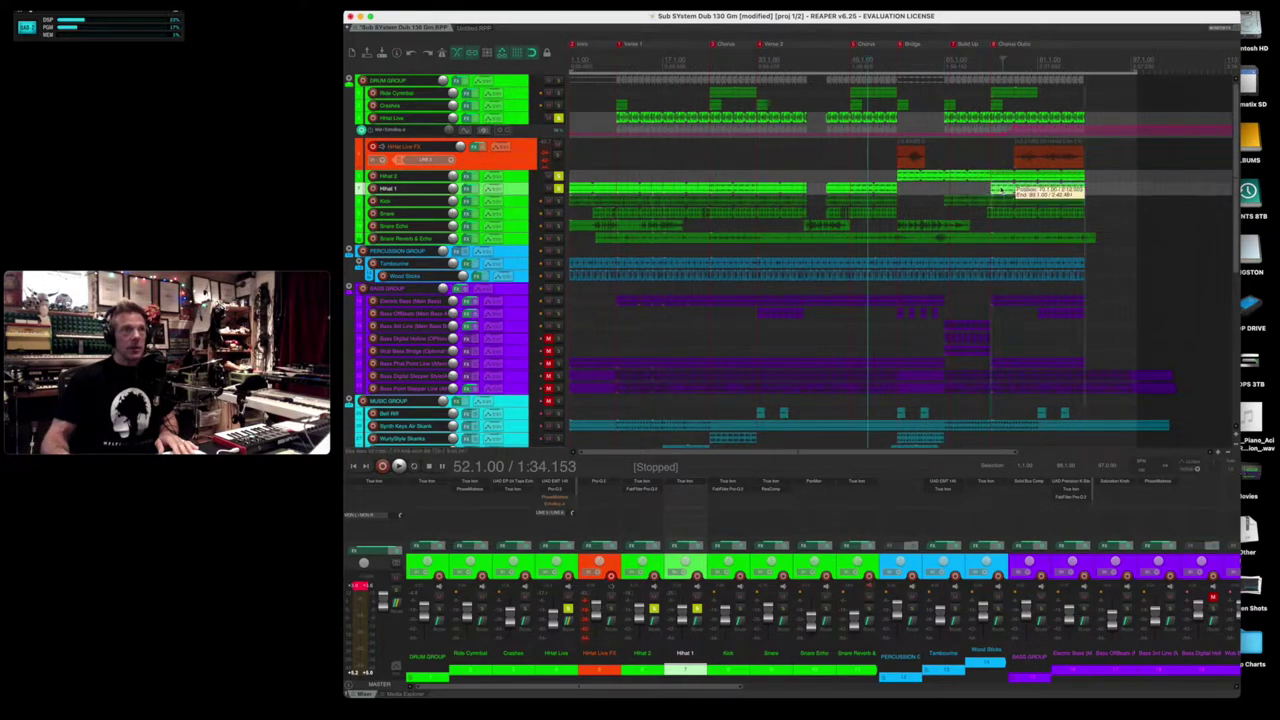
click(1003, 190)
click(944, 160)
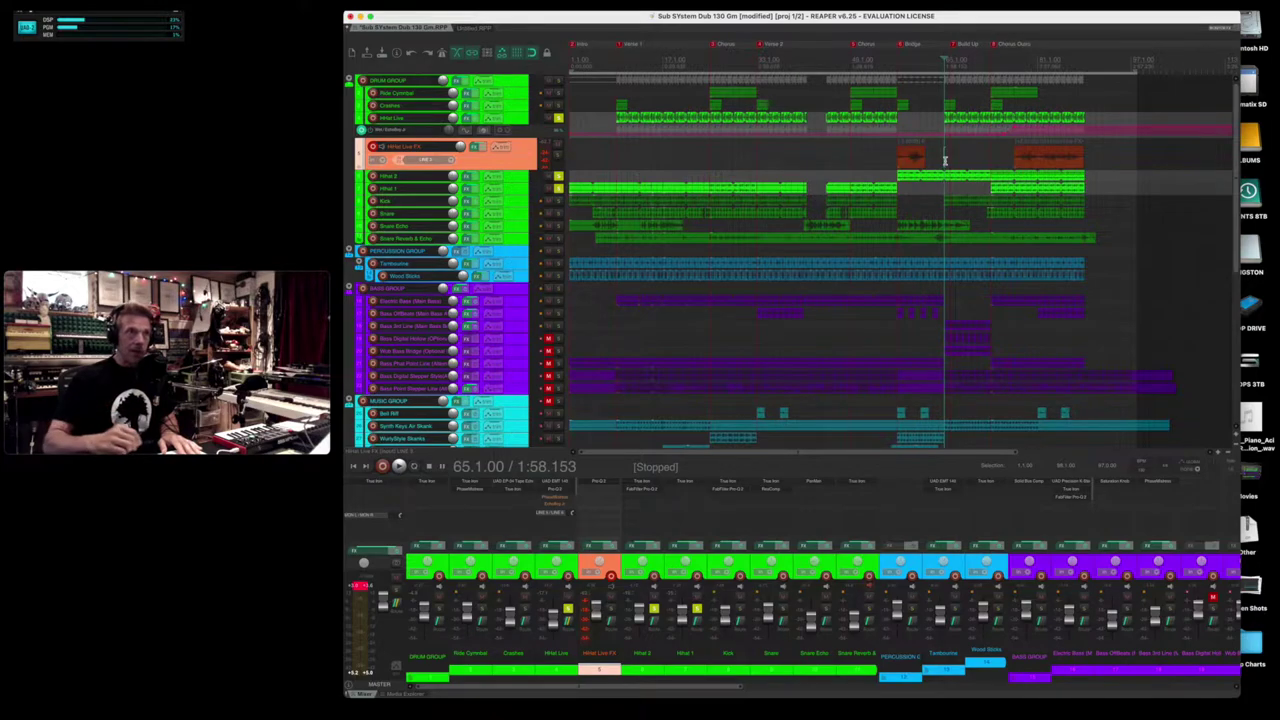
key(space)
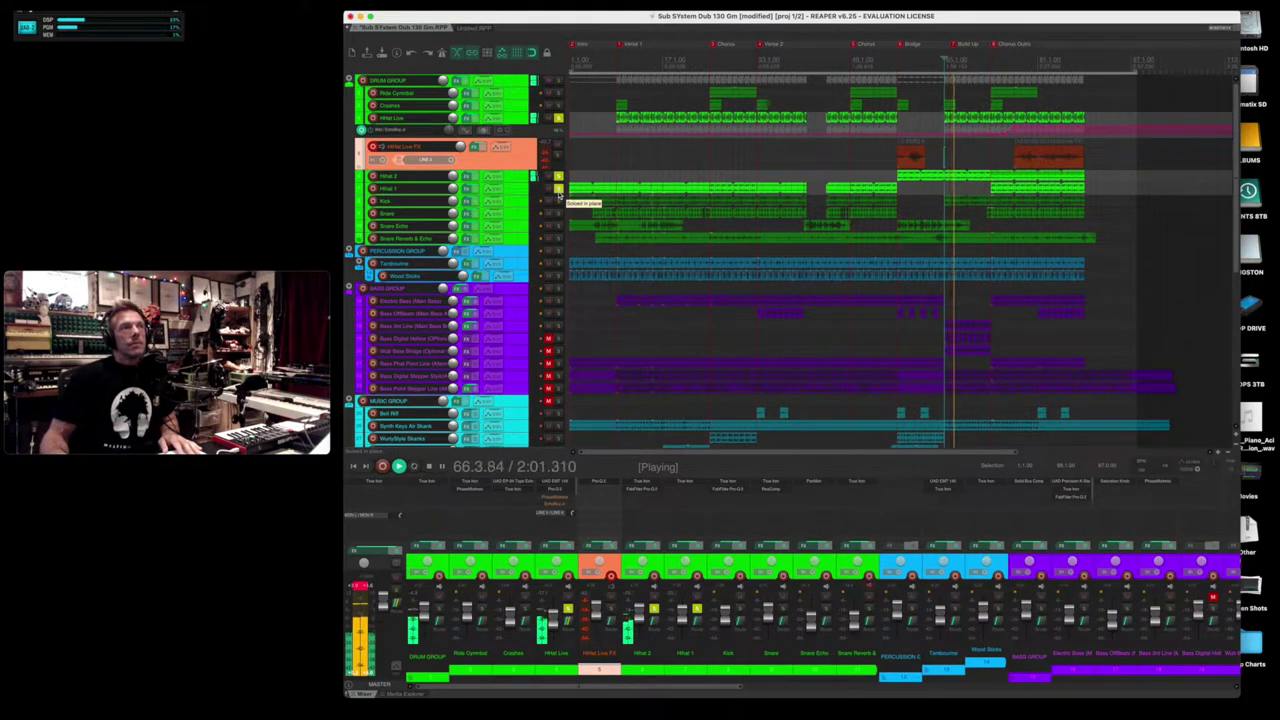
key(space)
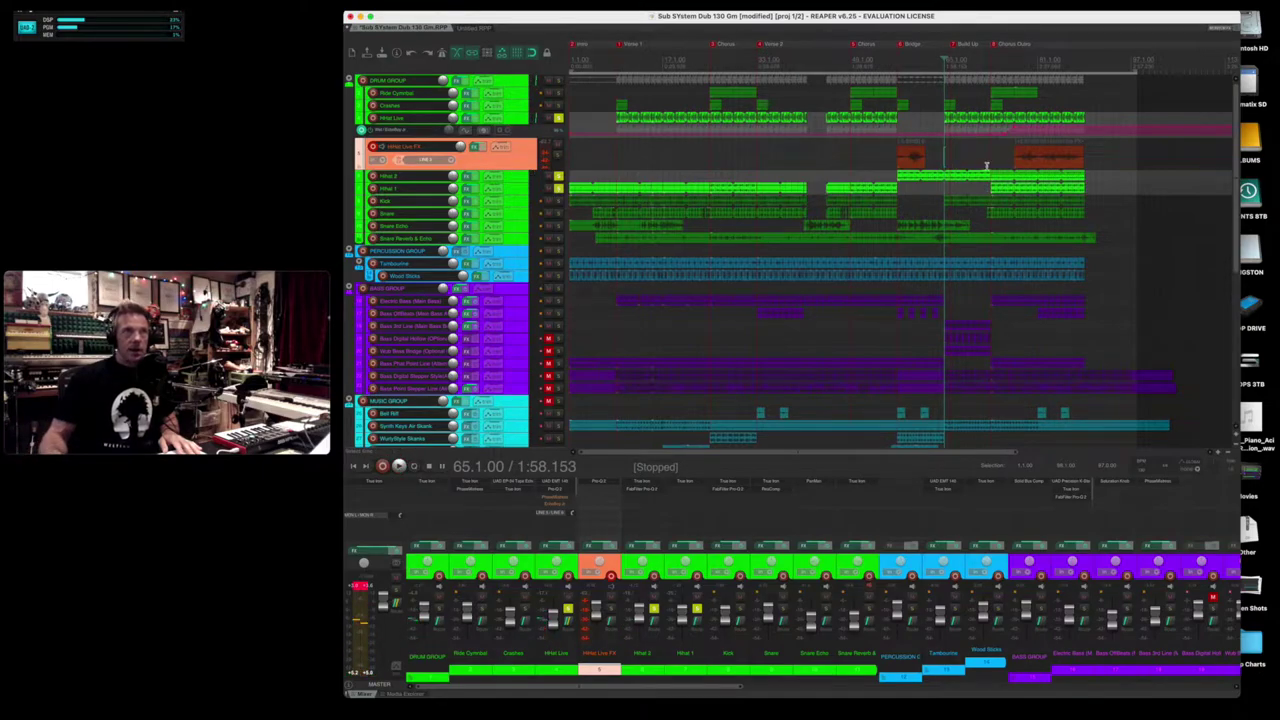
Step: Audition the hi-hats from bar 73, then again with the Ride Cymbal soloed
click(998, 188)
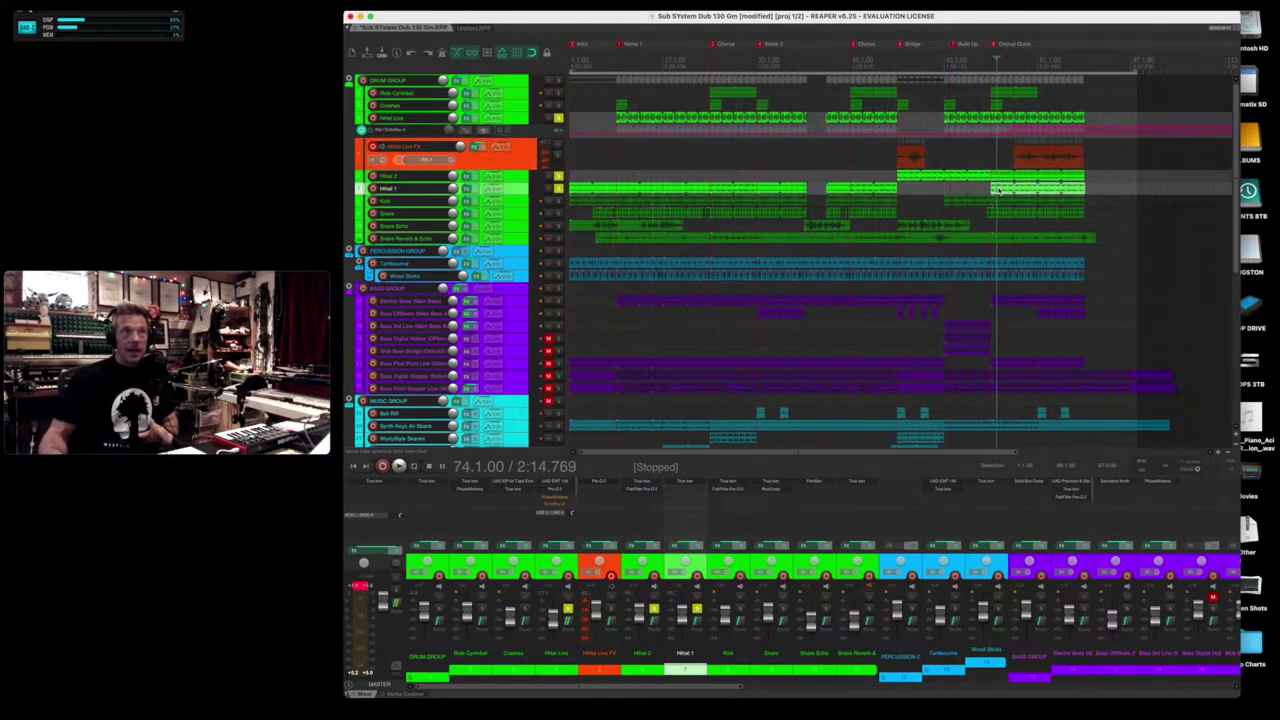
click(990, 157)
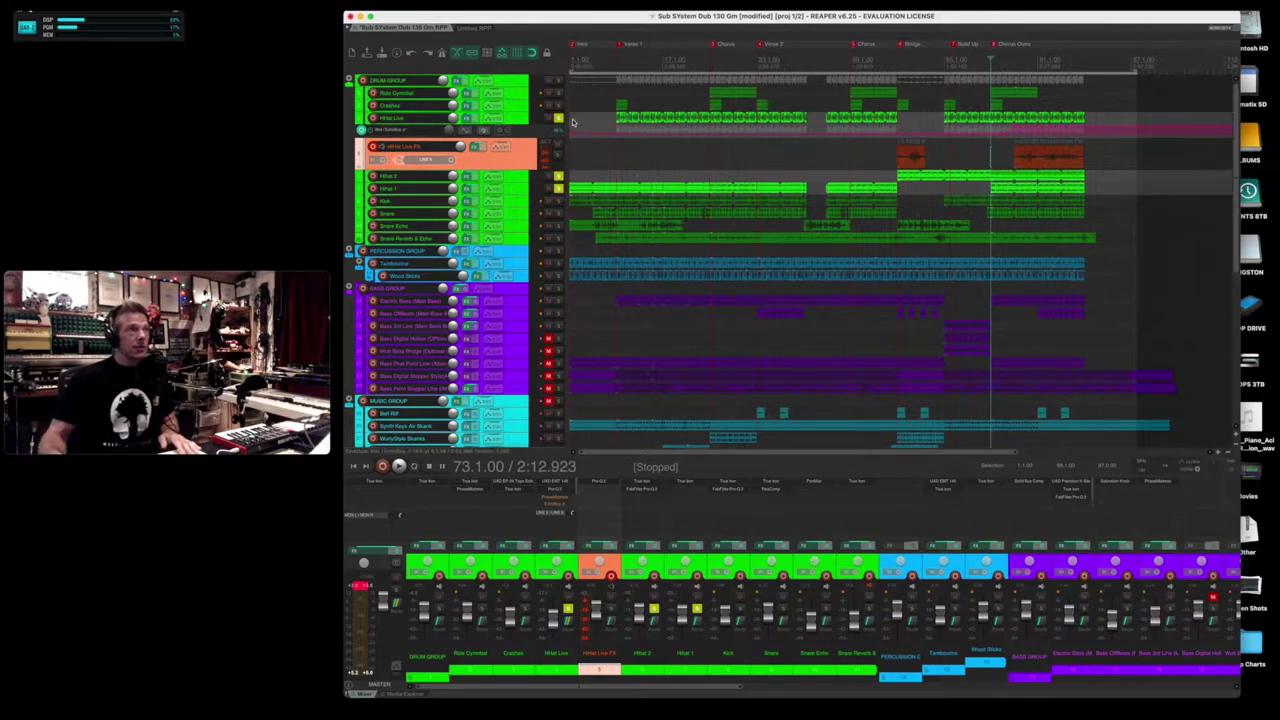
key(space)
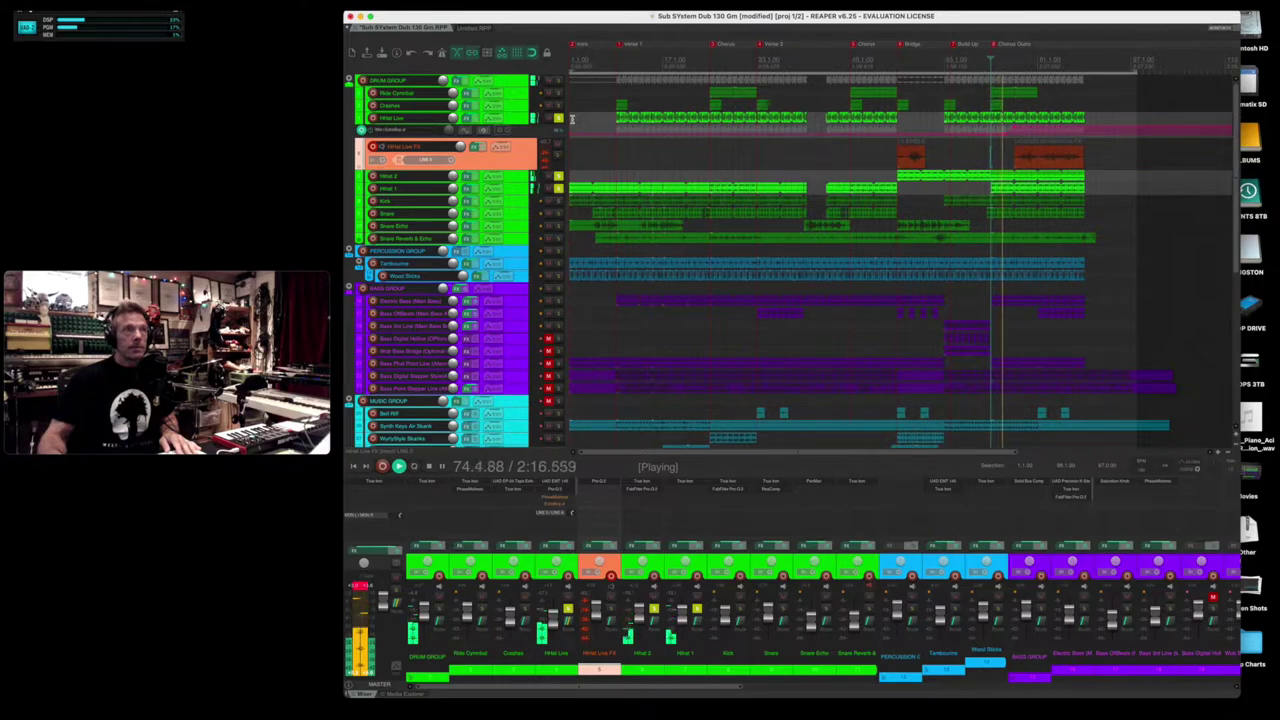
key(space)
click(996, 94)
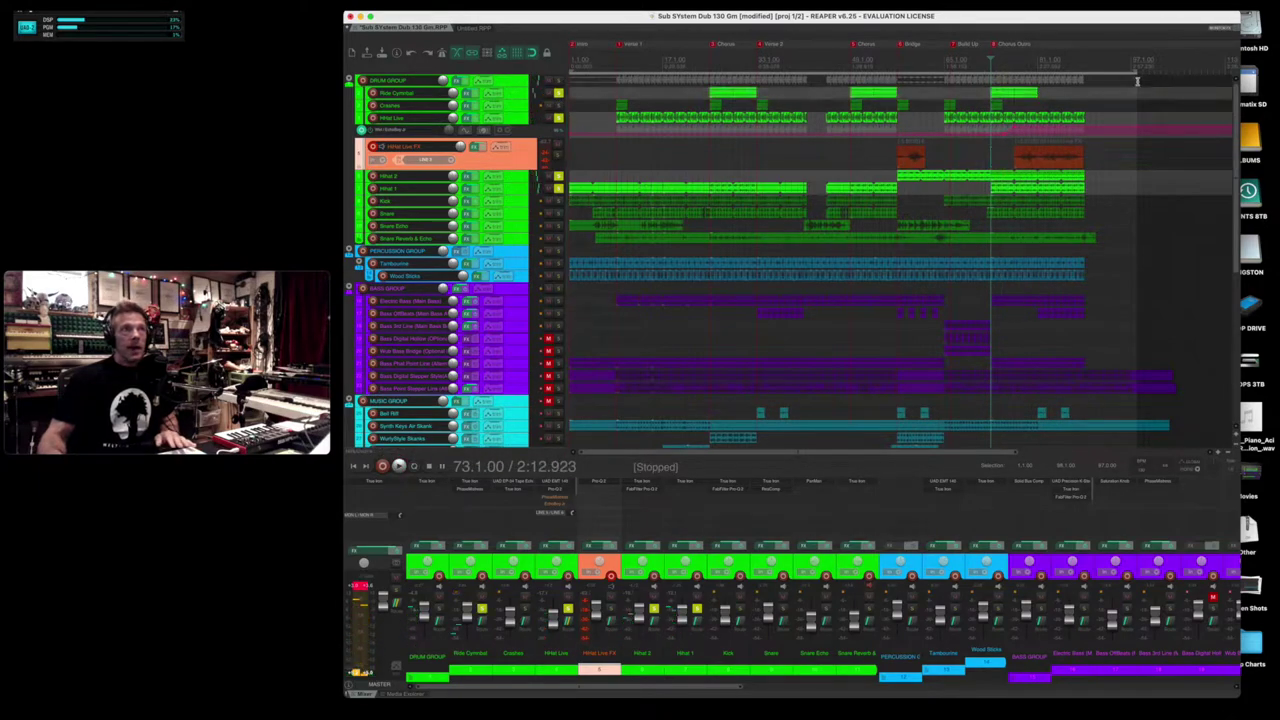
click(994, 93)
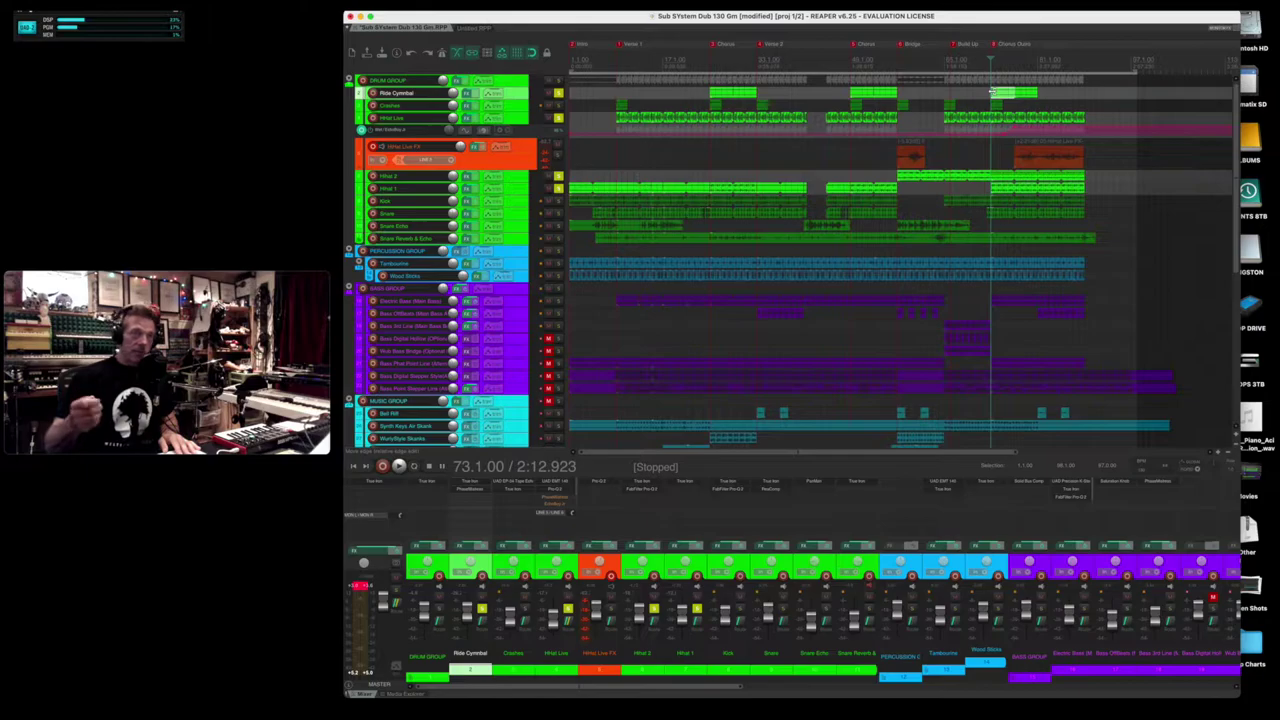
key(space)
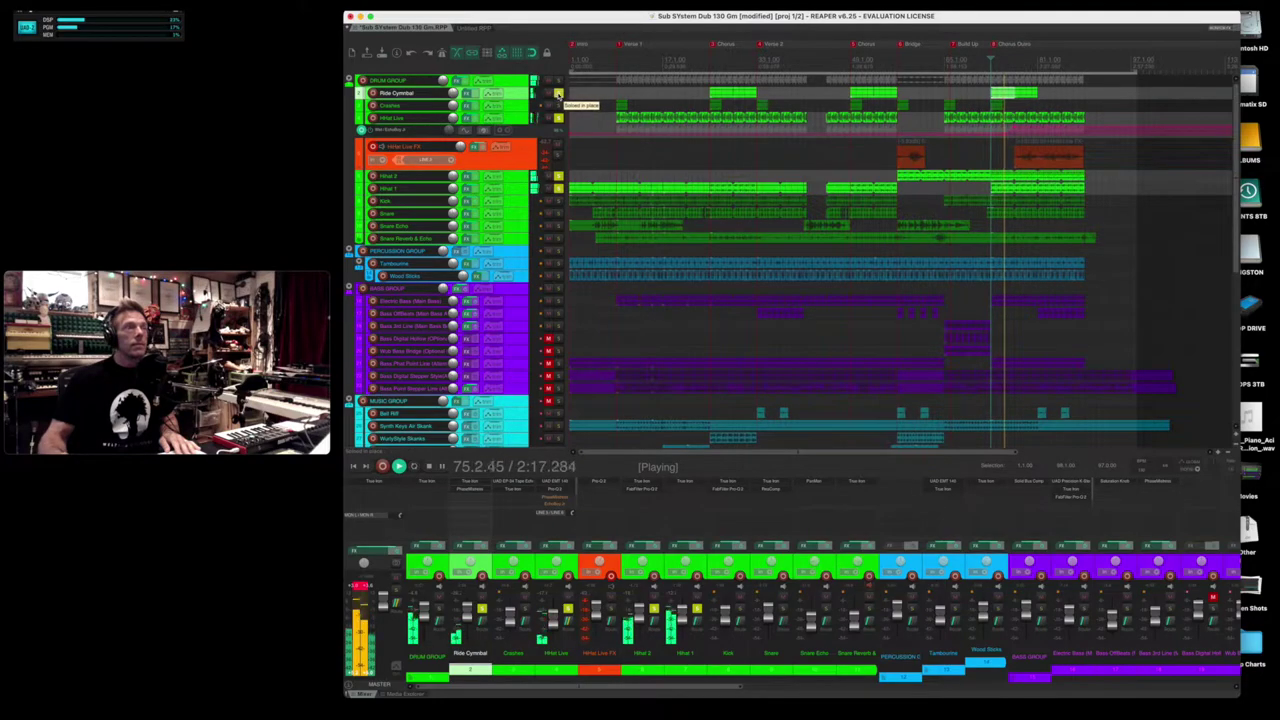
key(space)
Step: Clear the Ride Cymbal and Hihat solos, leaving only HiHat Live soloed
click(558, 93)
click(558, 118)
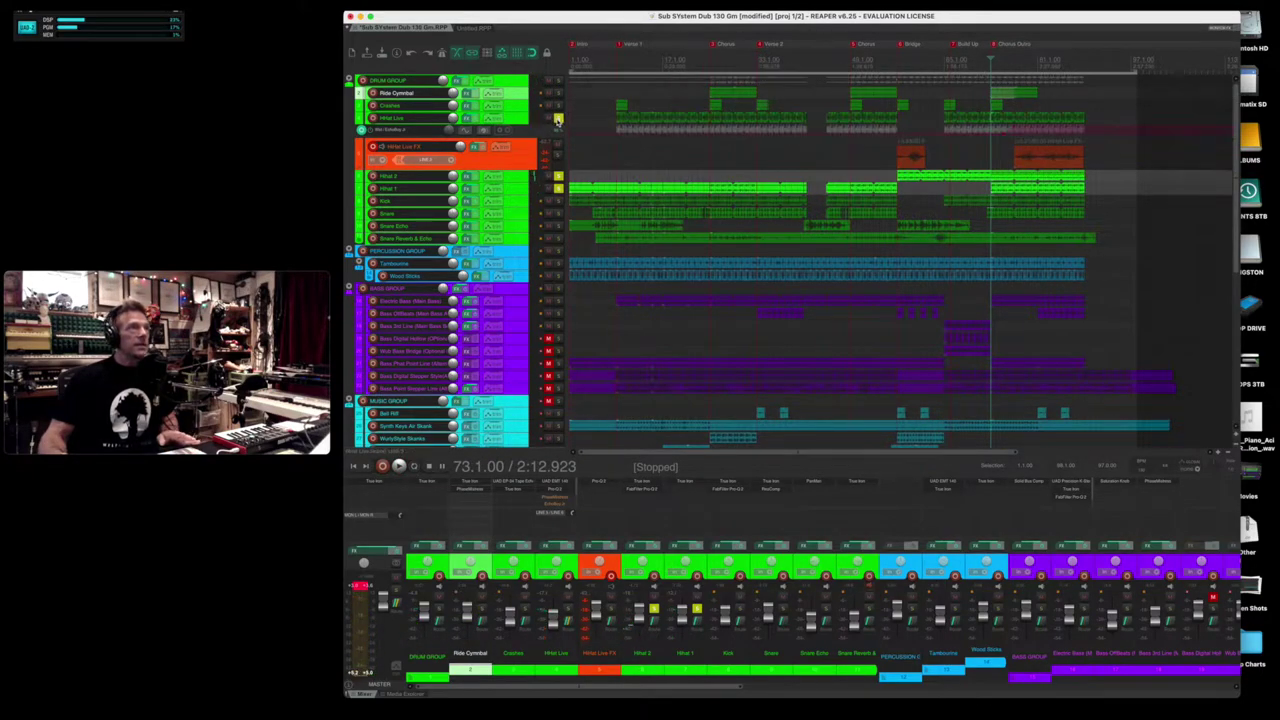
click(558, 118)
click(558, 118)
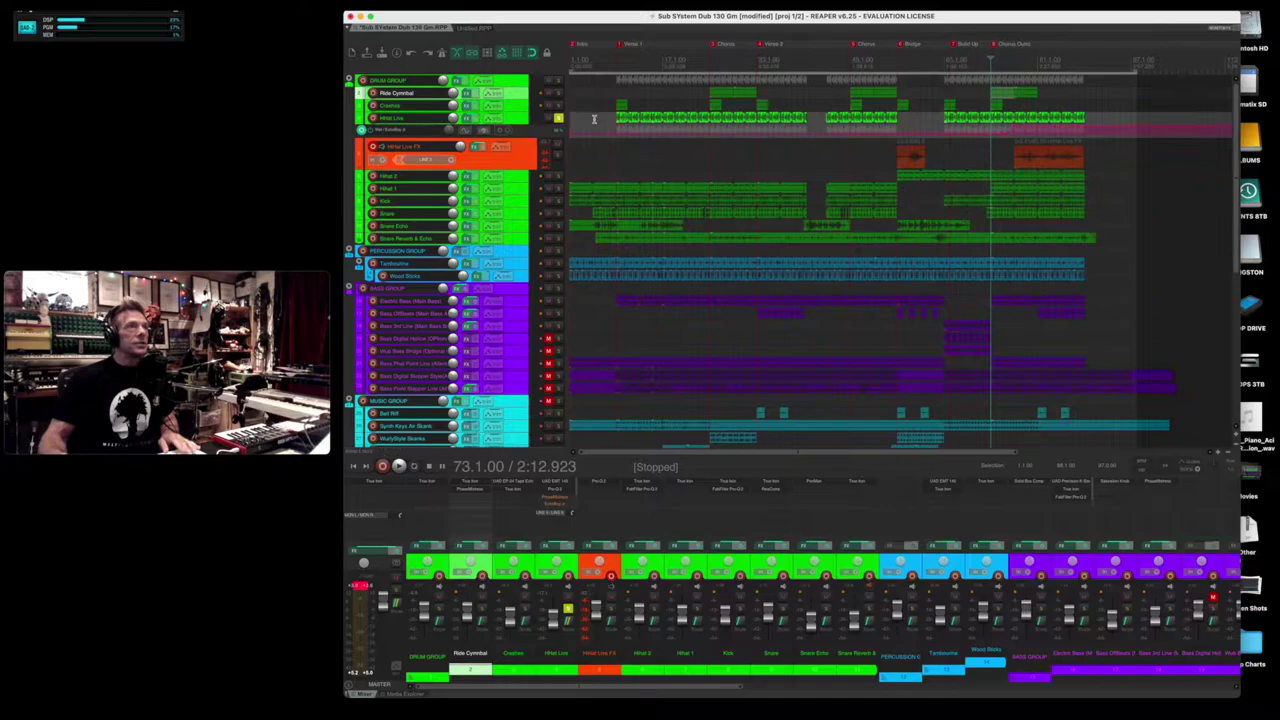
click(465, 118)
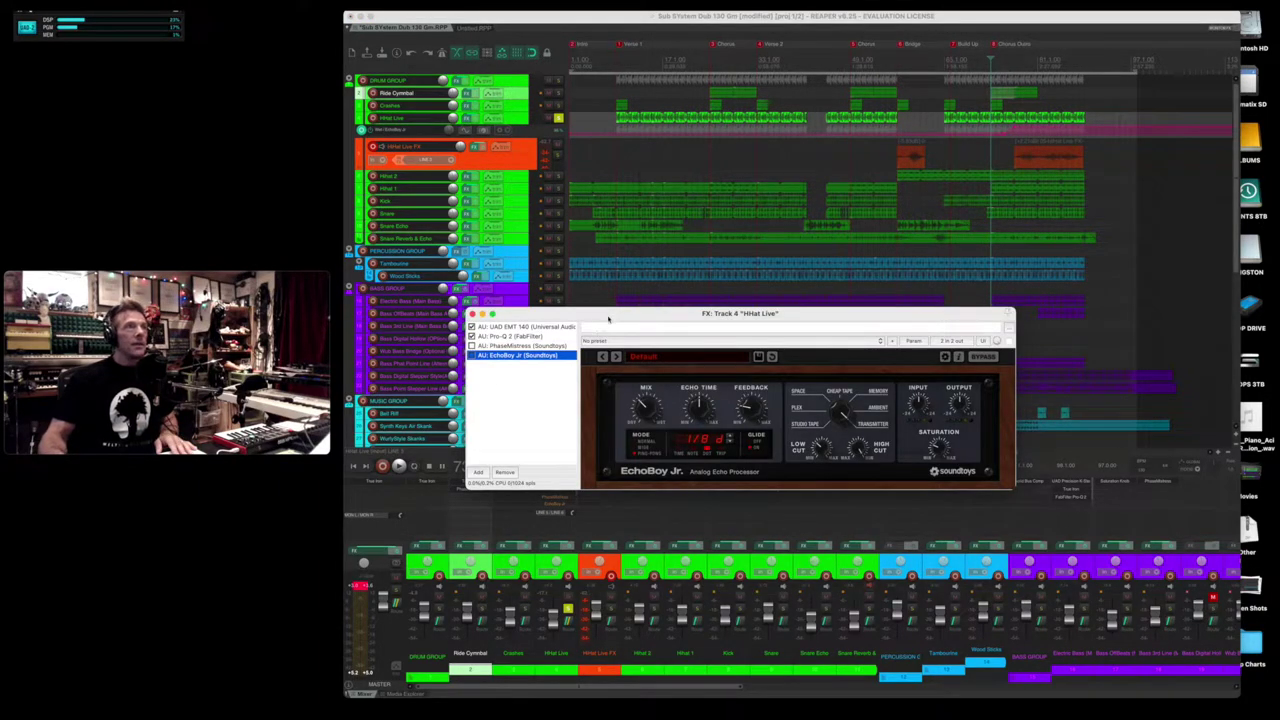
Step: Select EchoBoy Jr. in the HiHat Live FX chain and switch its echo Mode
drag(608, 318, 628, 308)
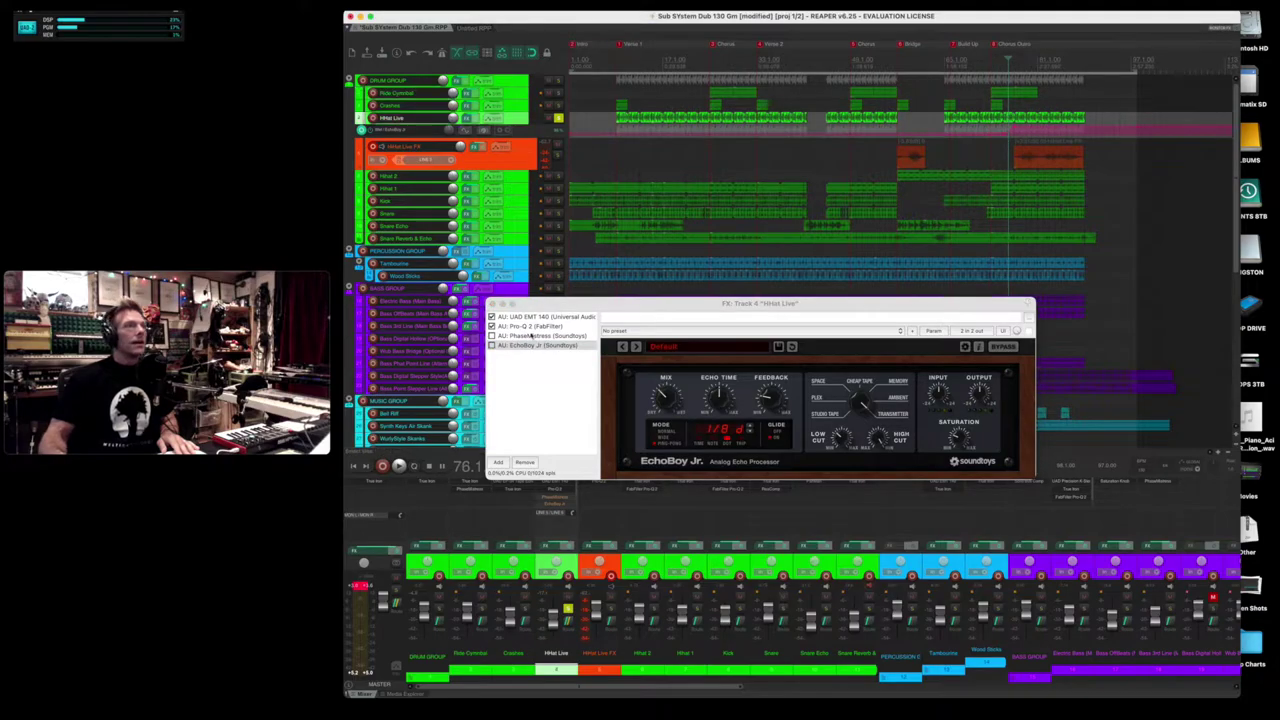
click(576, 342)
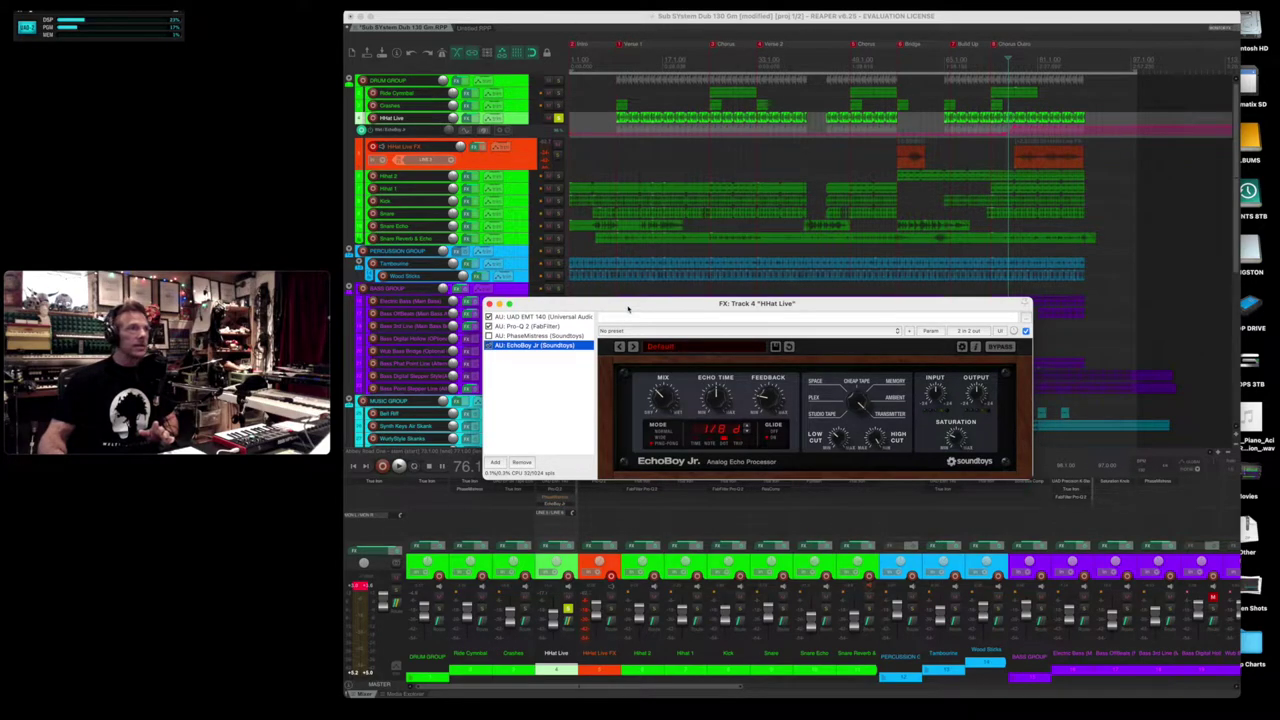
drag(628, 310, 622, 316)
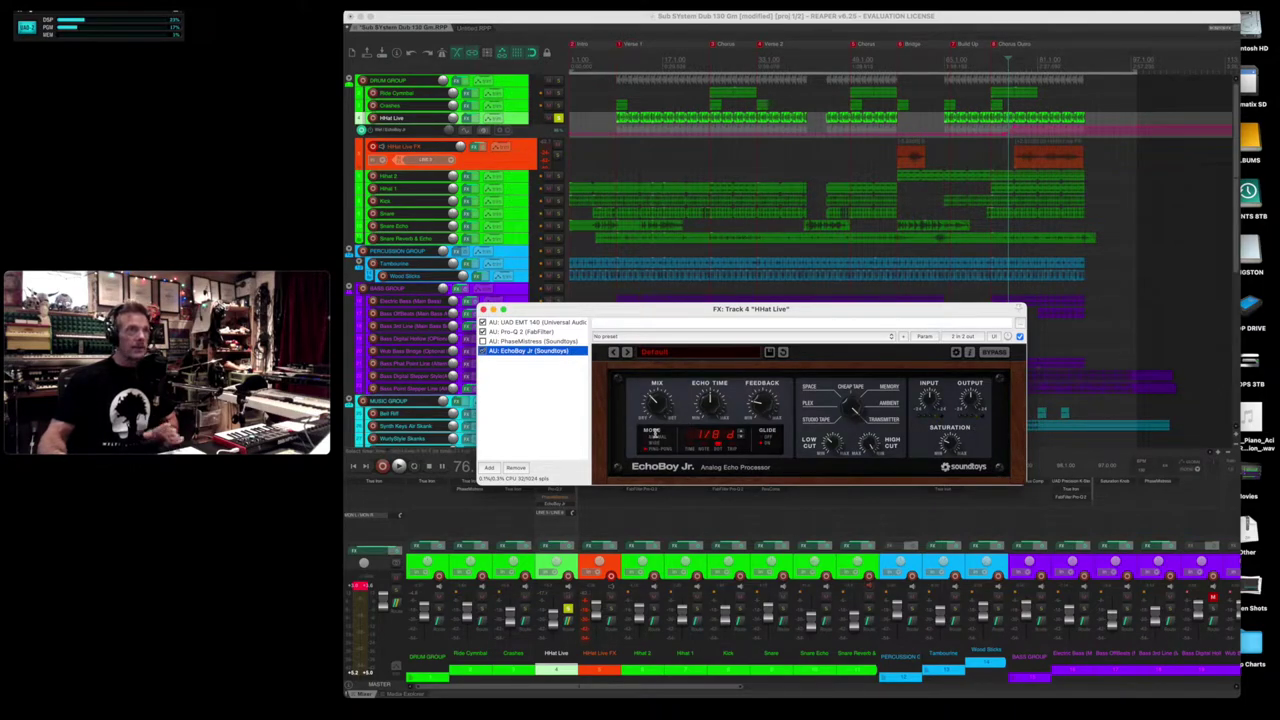
click(656, 434)
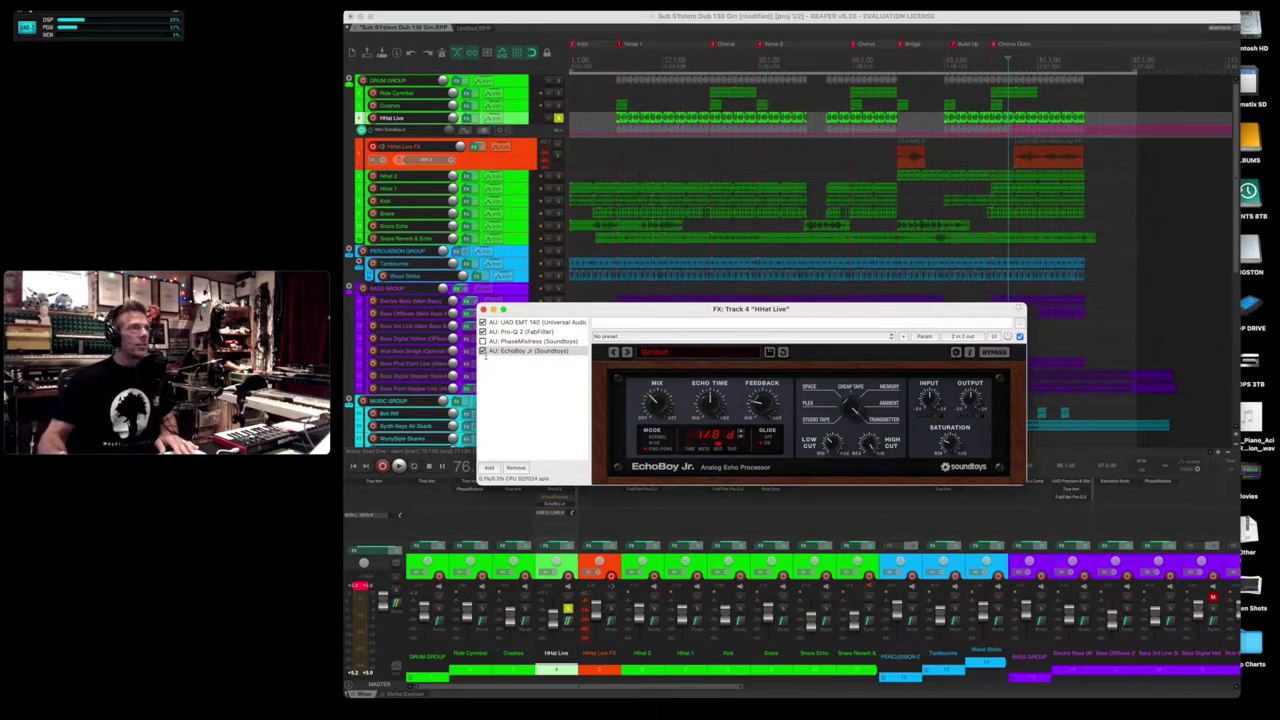
key(space)
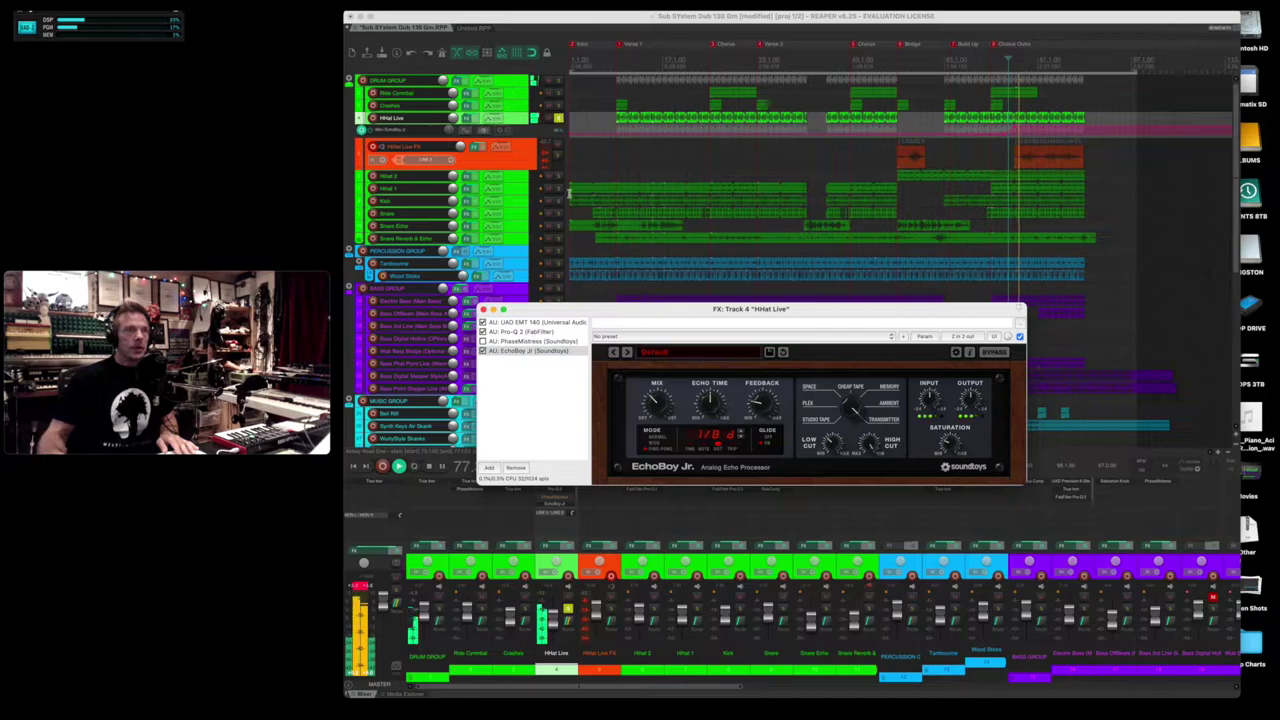
Step: Bypass EchoBoy Jr. to hear the dry hi-hat, then re-enable the echo
click(992, 353)
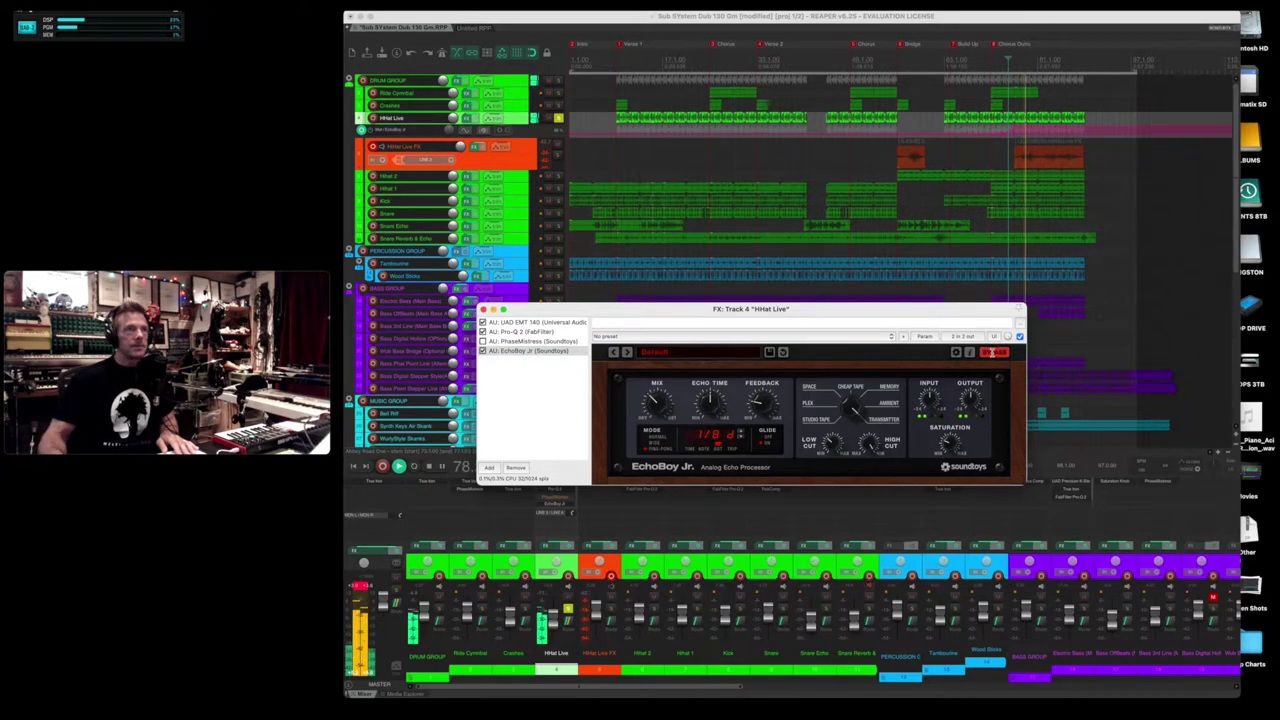
click(993, 353)
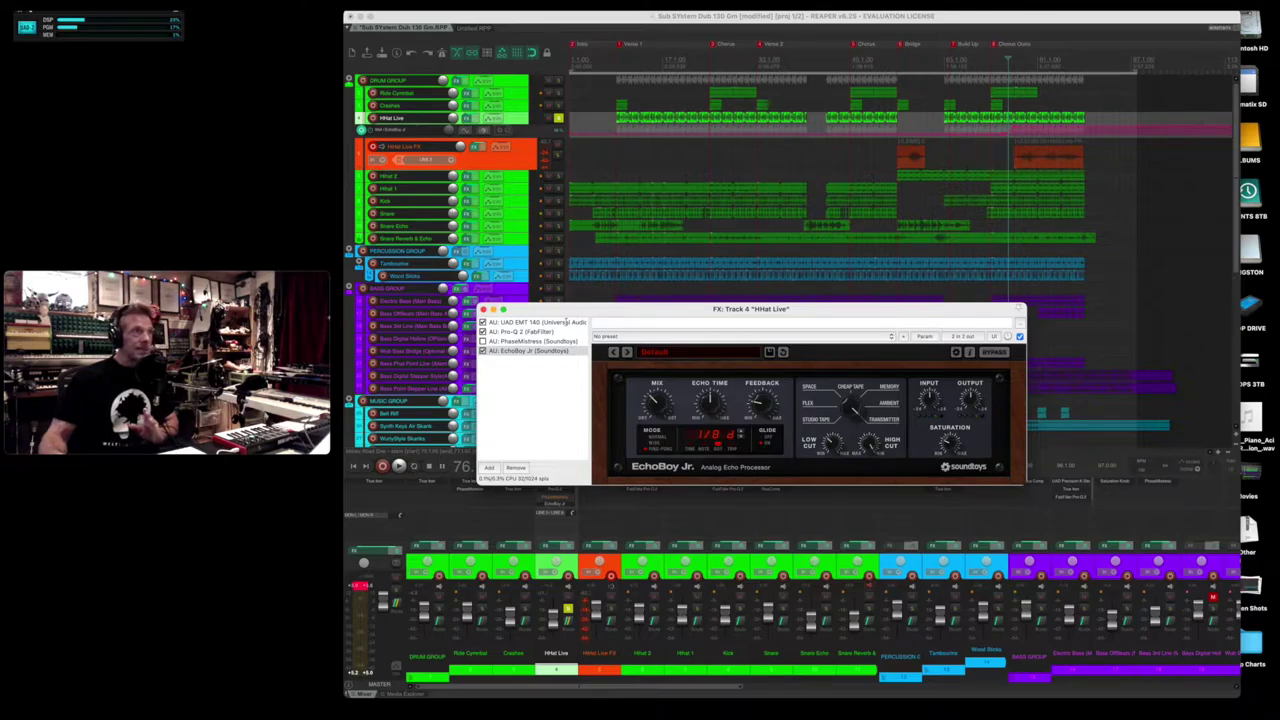
click(1013, 136)
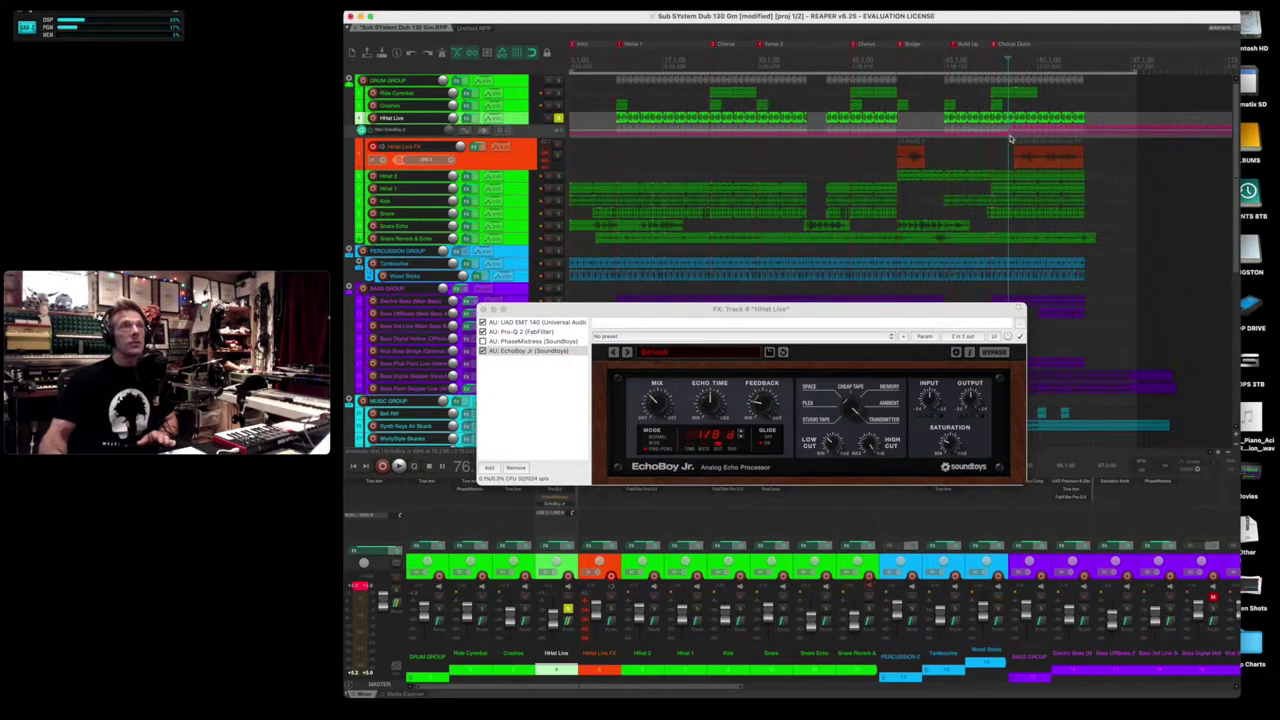
Step: Make HiHat Live taller, unsolo it, and mute the HiHat Live FX track
click(528, 142)
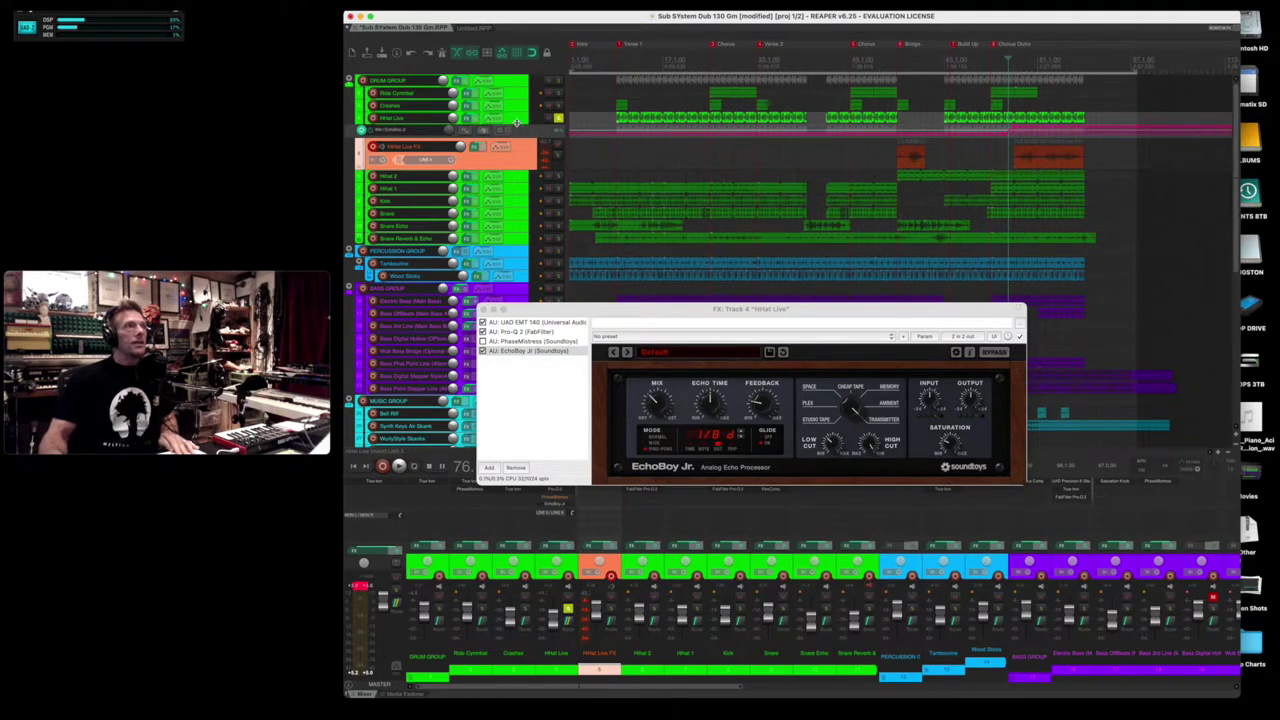
drag(517, 122, 515, 158)
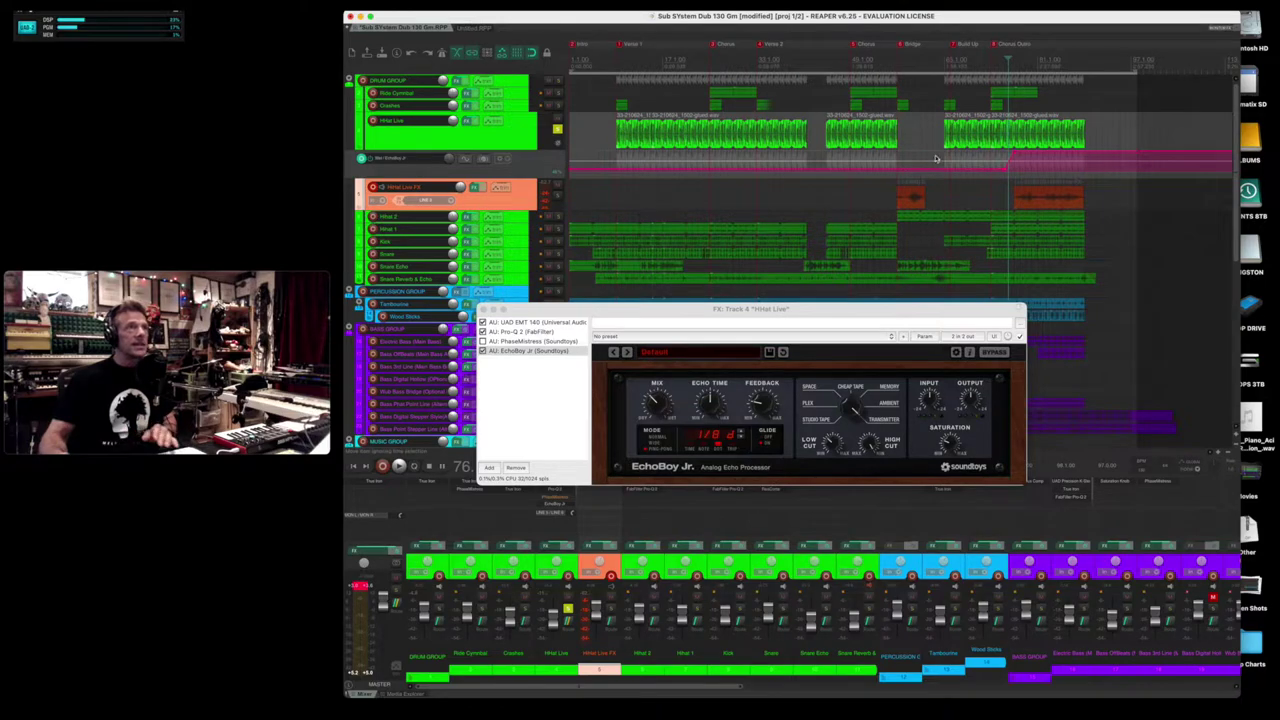
key(space)
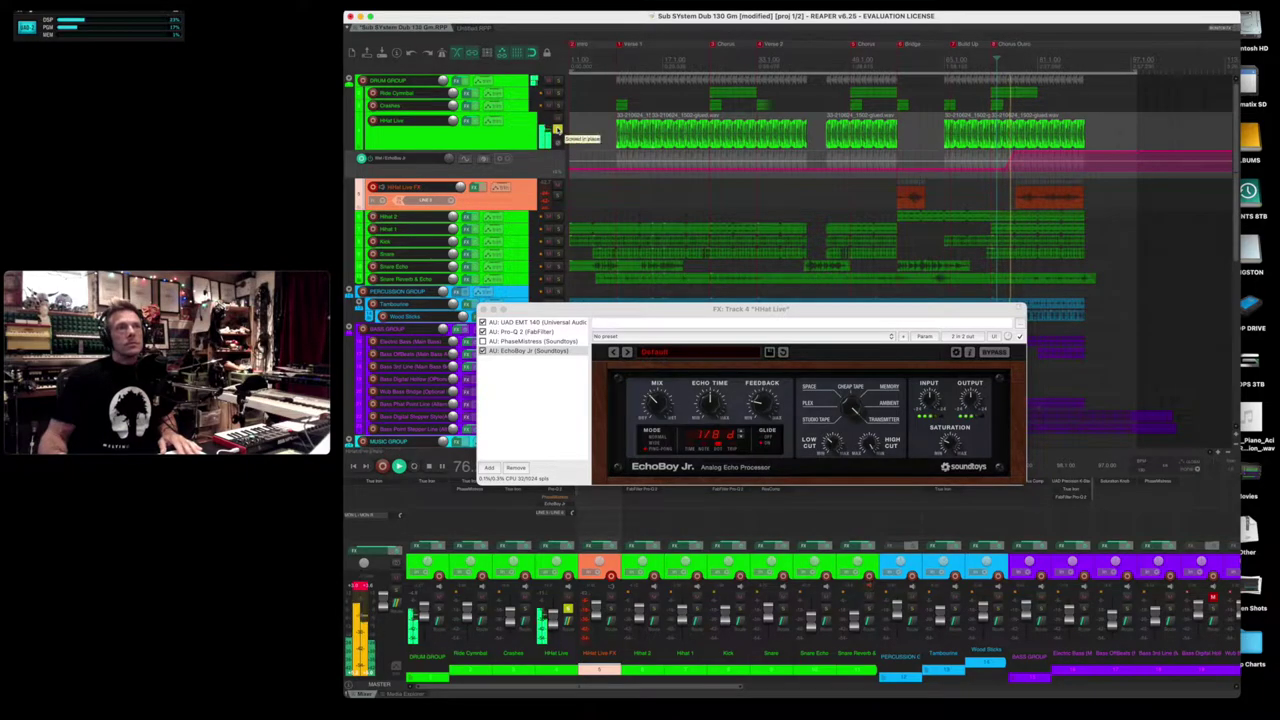
click(557, 130)
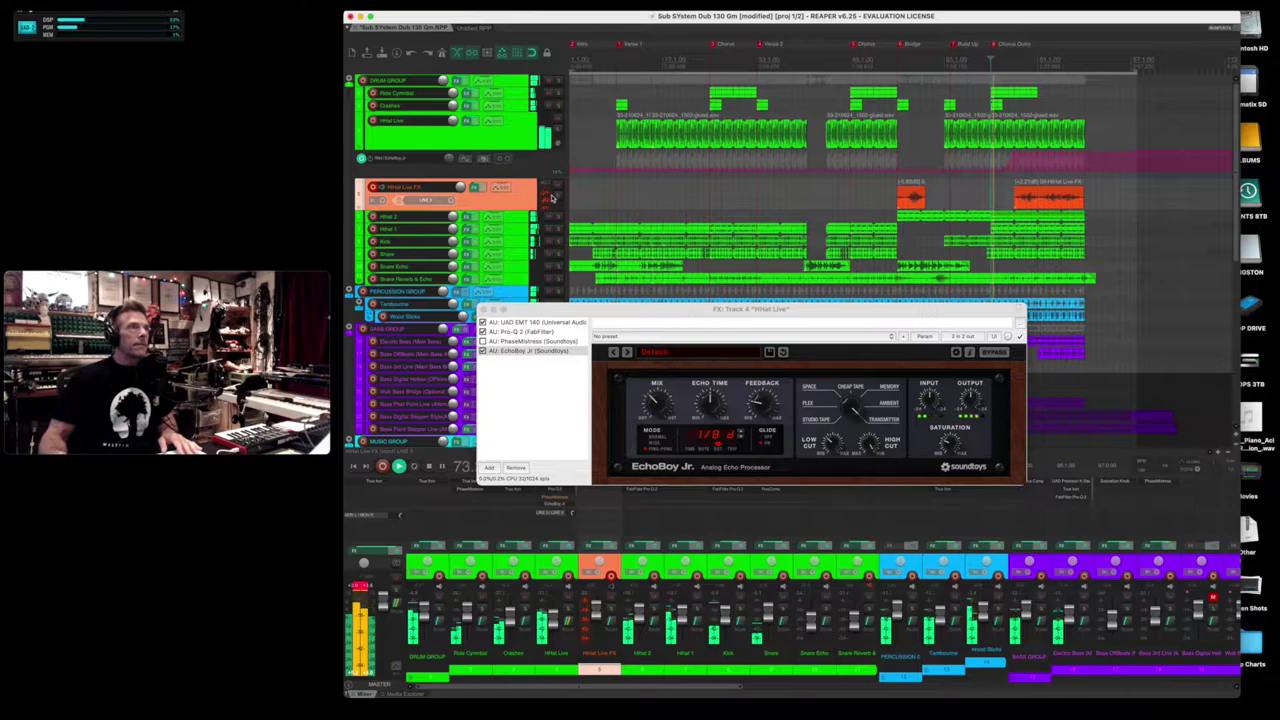
click(557, 188)
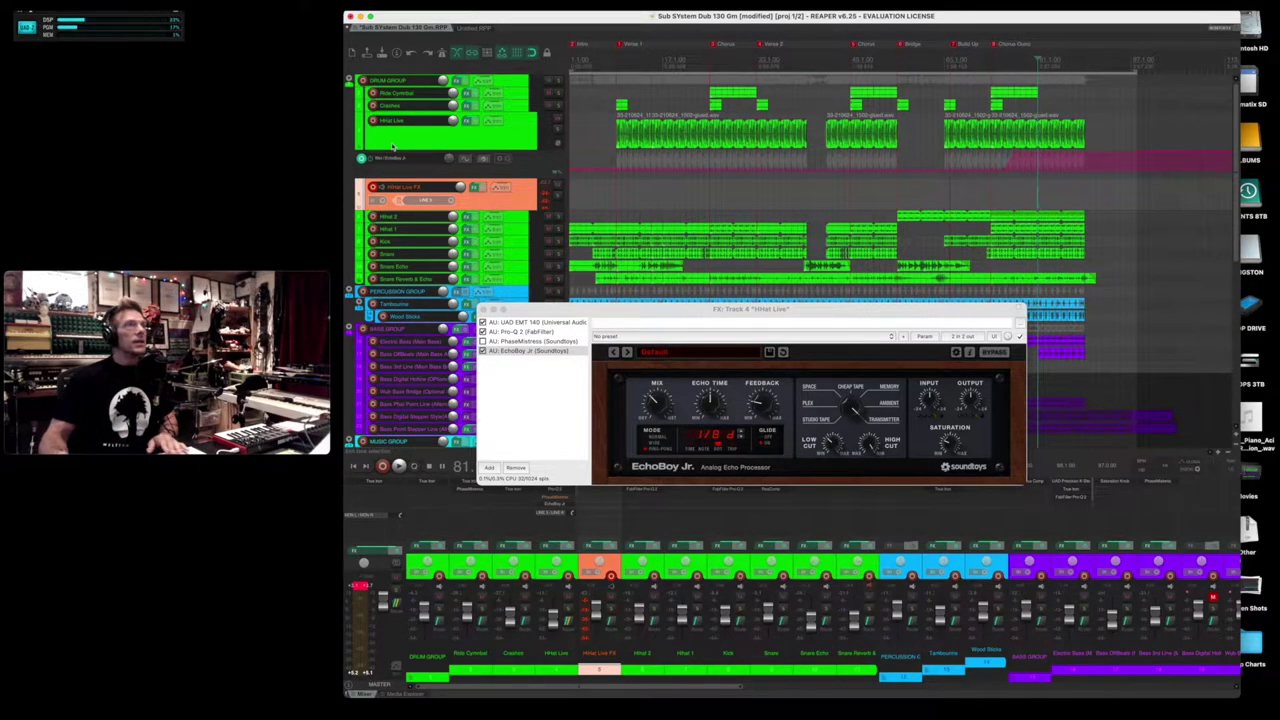
click(467, 121)
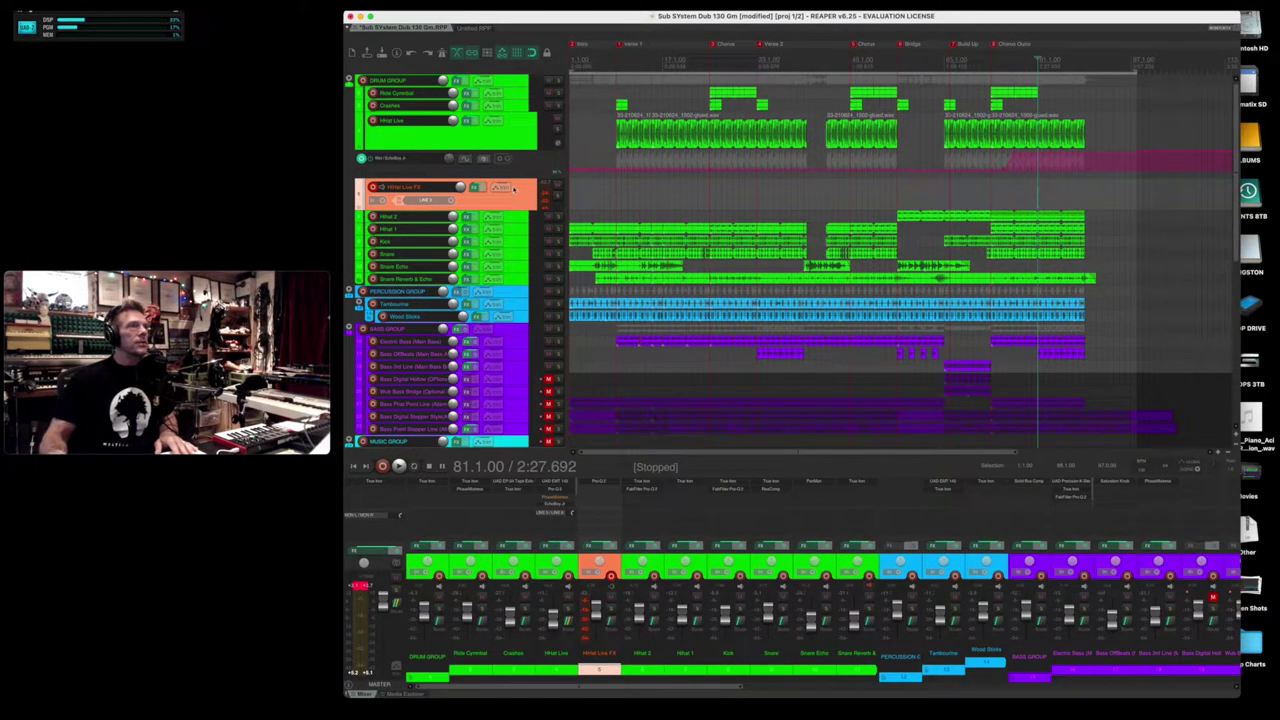
Step: Reopen the HiHat Live FX chain briefly and close the window again
click(467, 121)
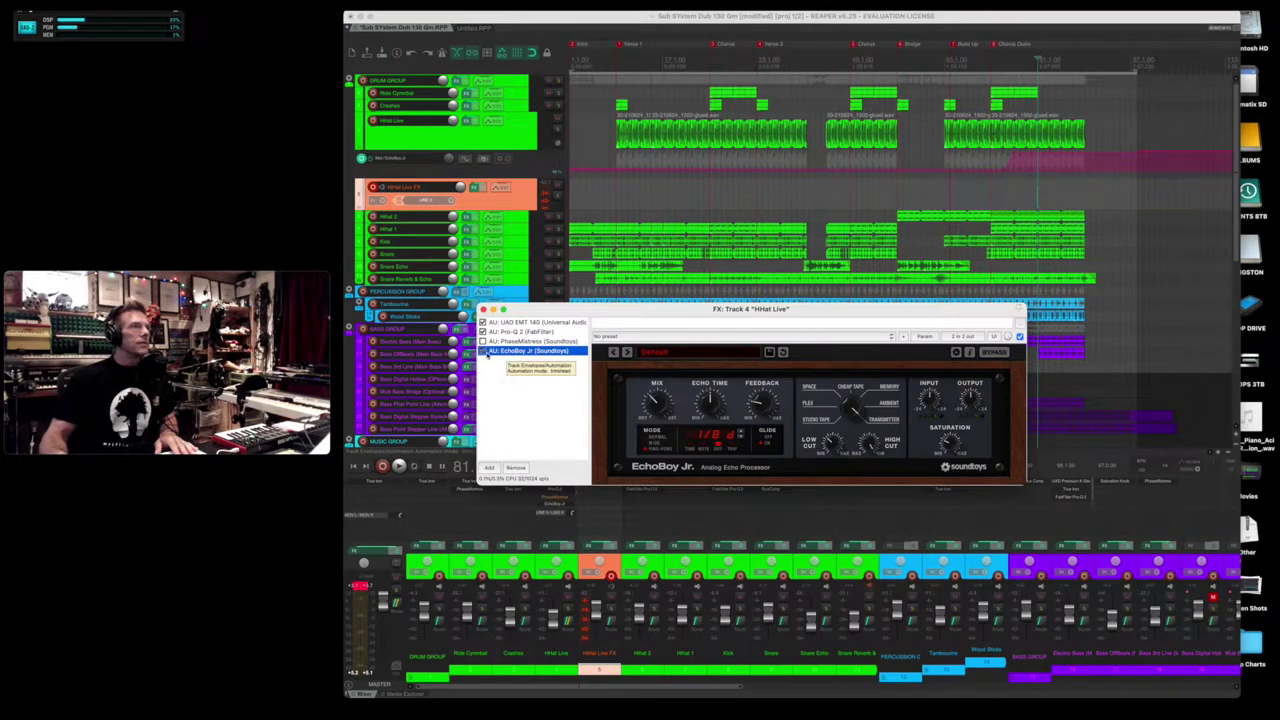
click(483, 309)
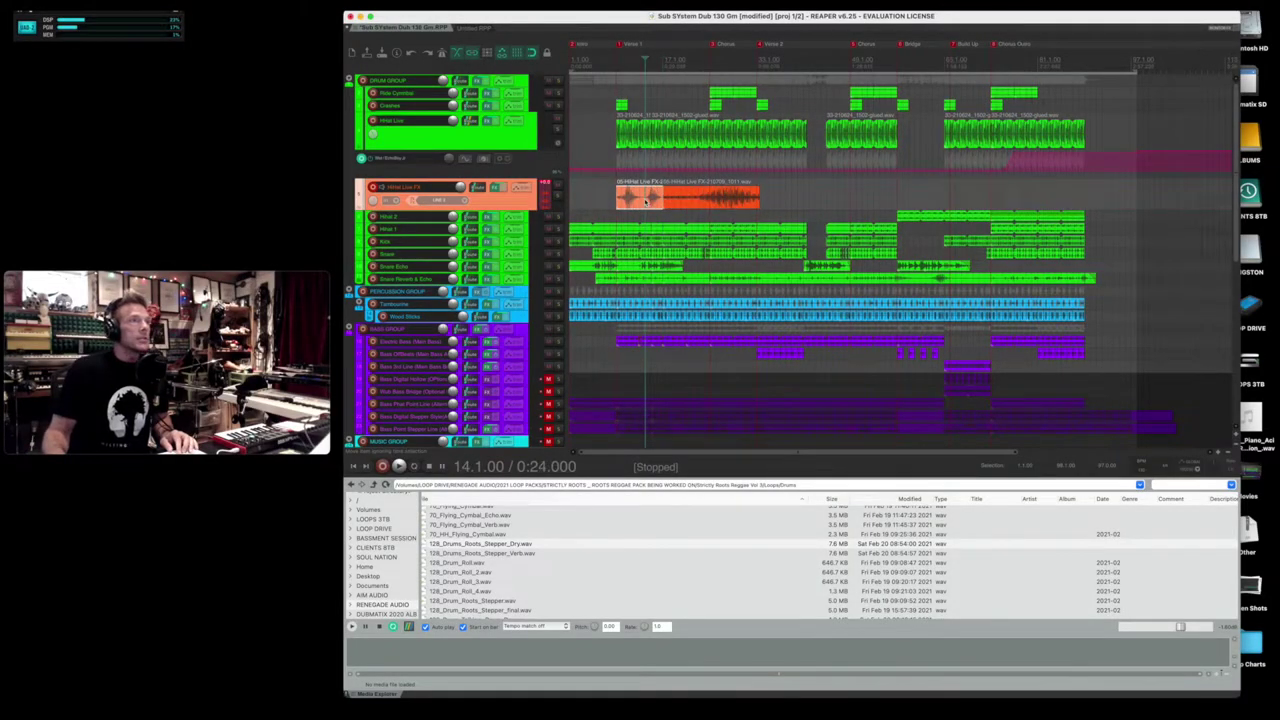
Step: Scrub through the new HiHat Live FX take and lower its volume to -5.0 dB
click(622, 198)
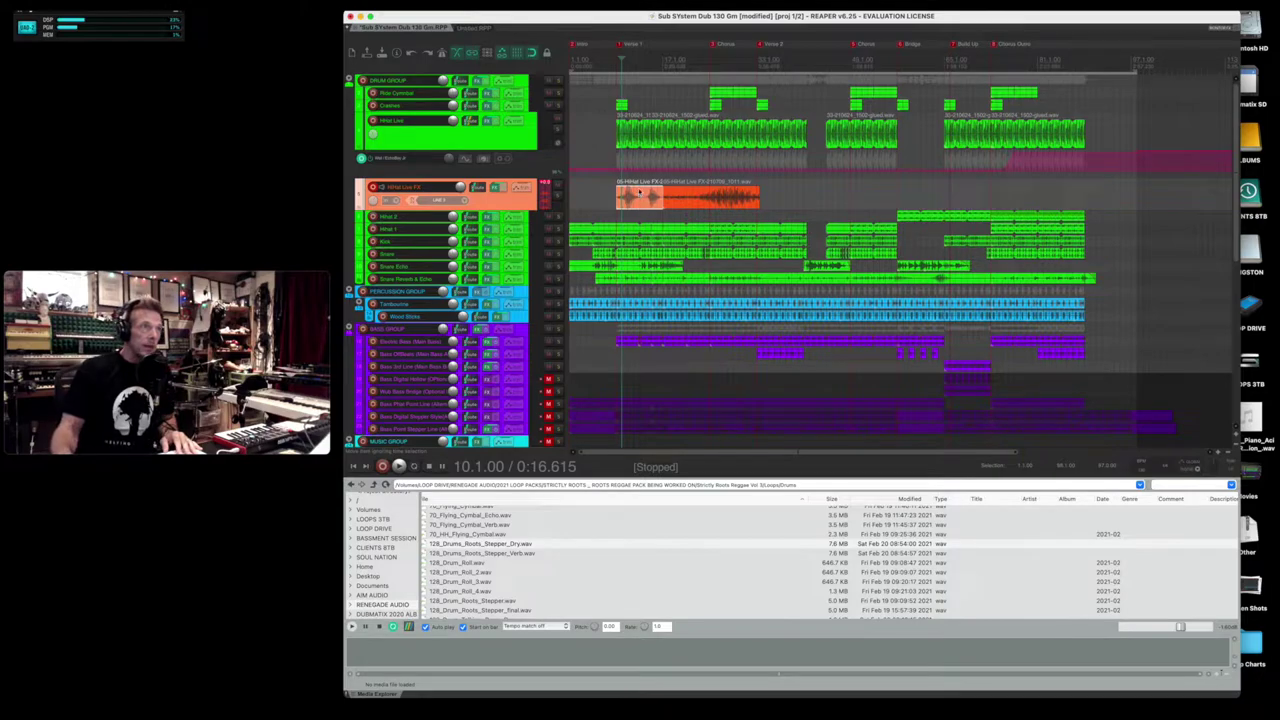
click(640, 198)
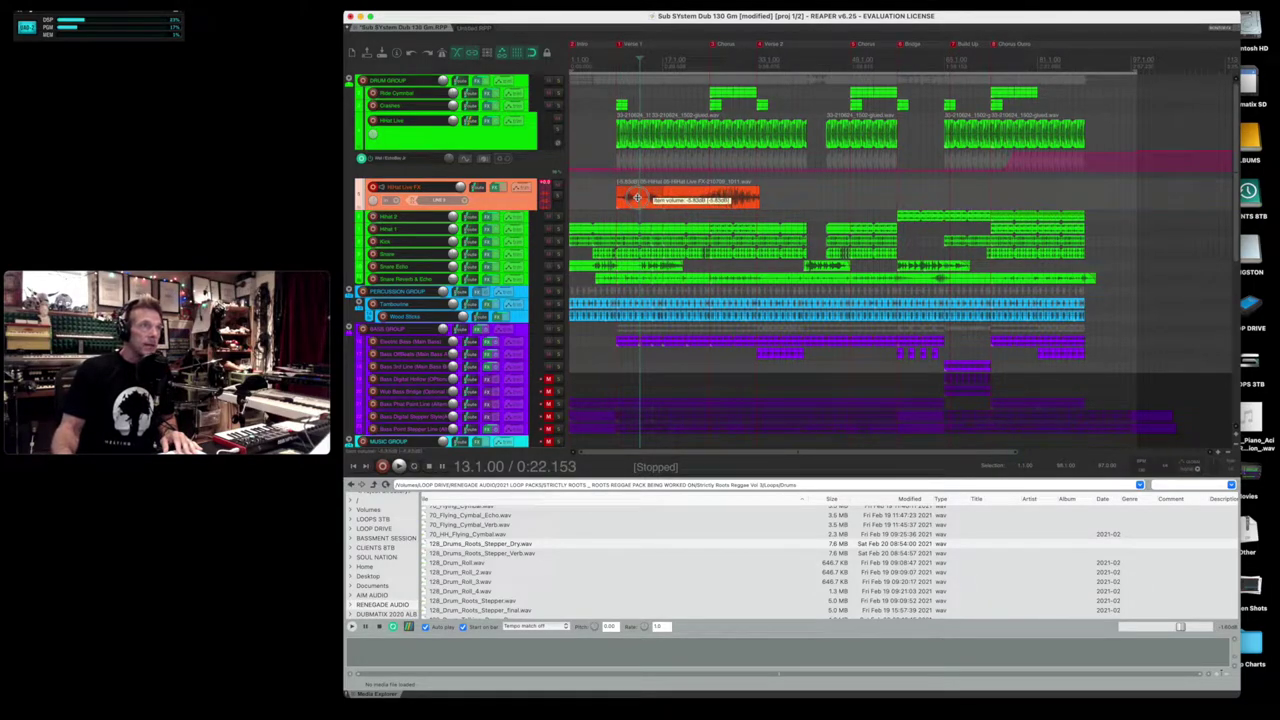
click(698, 198)
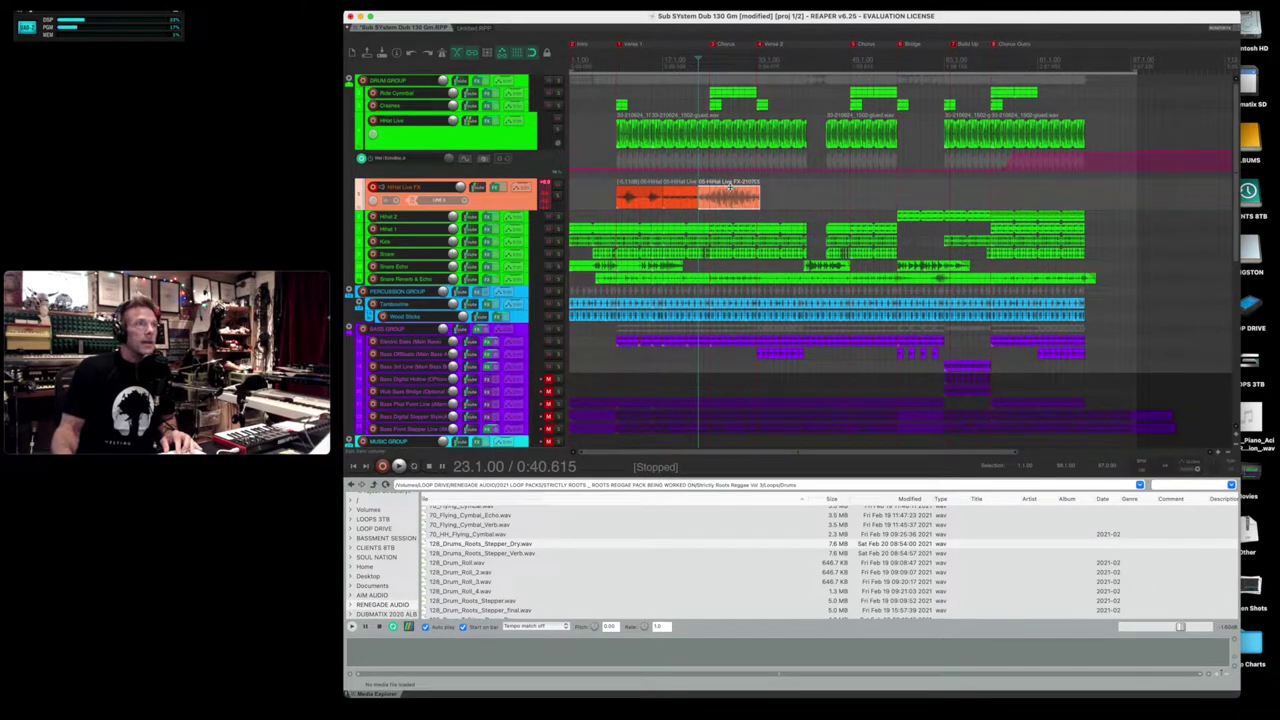
click(728, 190)
drag(728, 190, 728, 202)
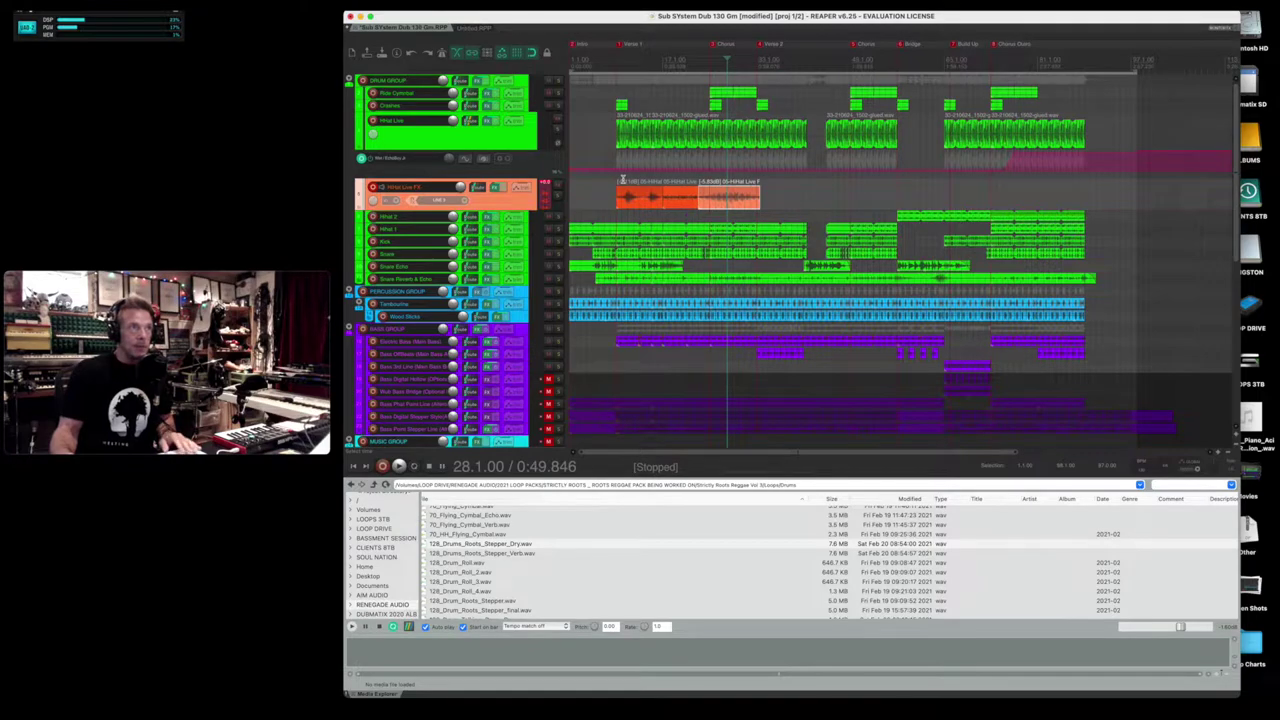
Step: Audition the take from bar 10, then drag it later toward the Bridge
click(622, 182)
key(space)
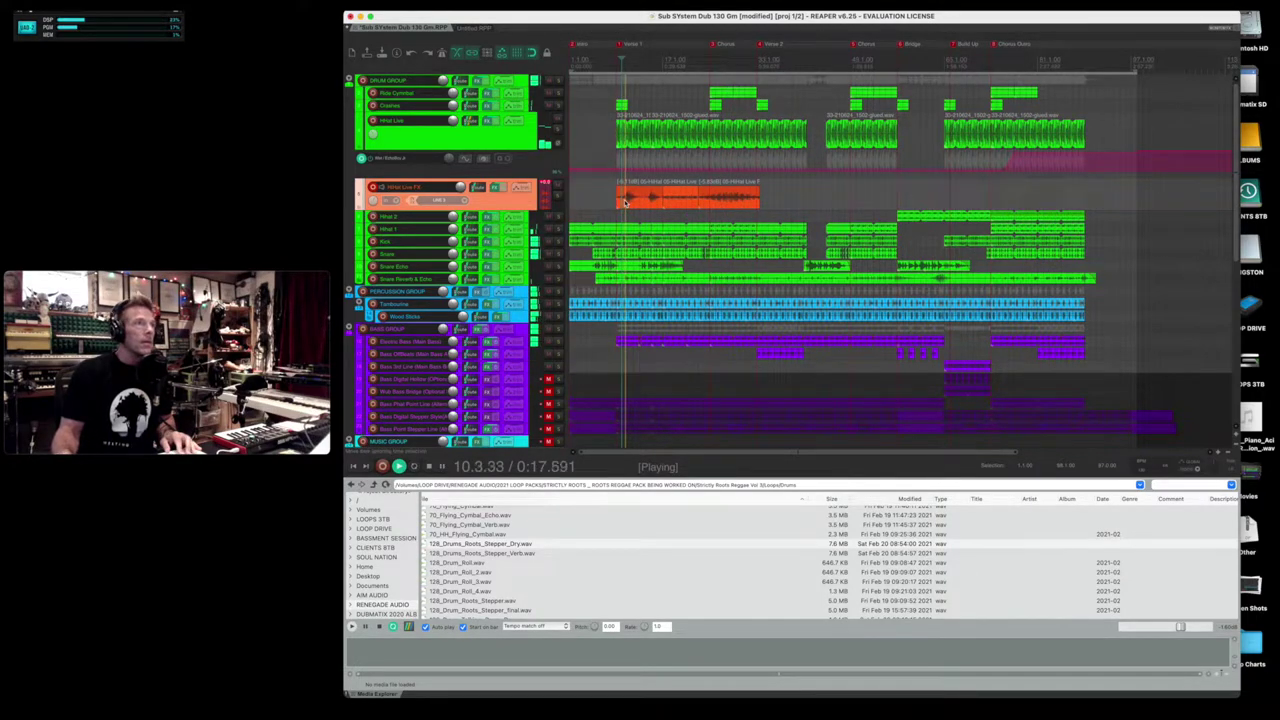
key(space)
drag(745, 200, 910, 210)
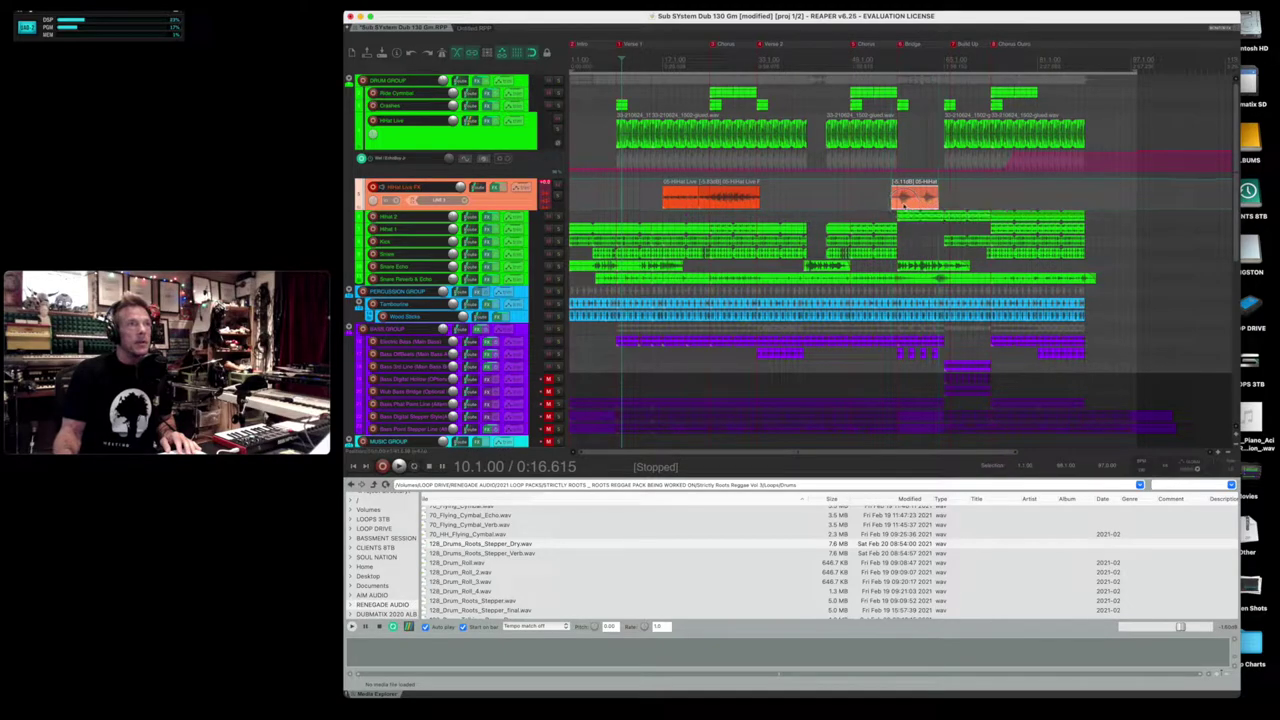
Step: Place the take around bar 56 and separate the small piece into two hits
click(890, 200)
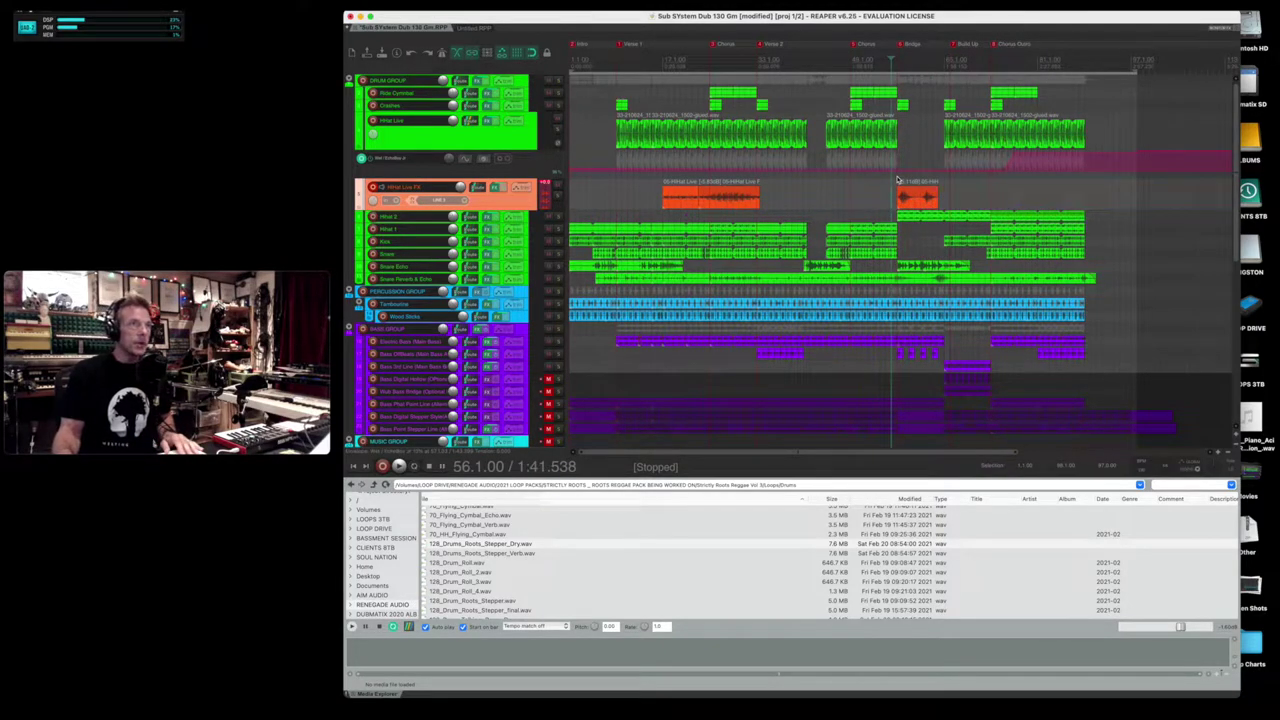
click(906, 201)
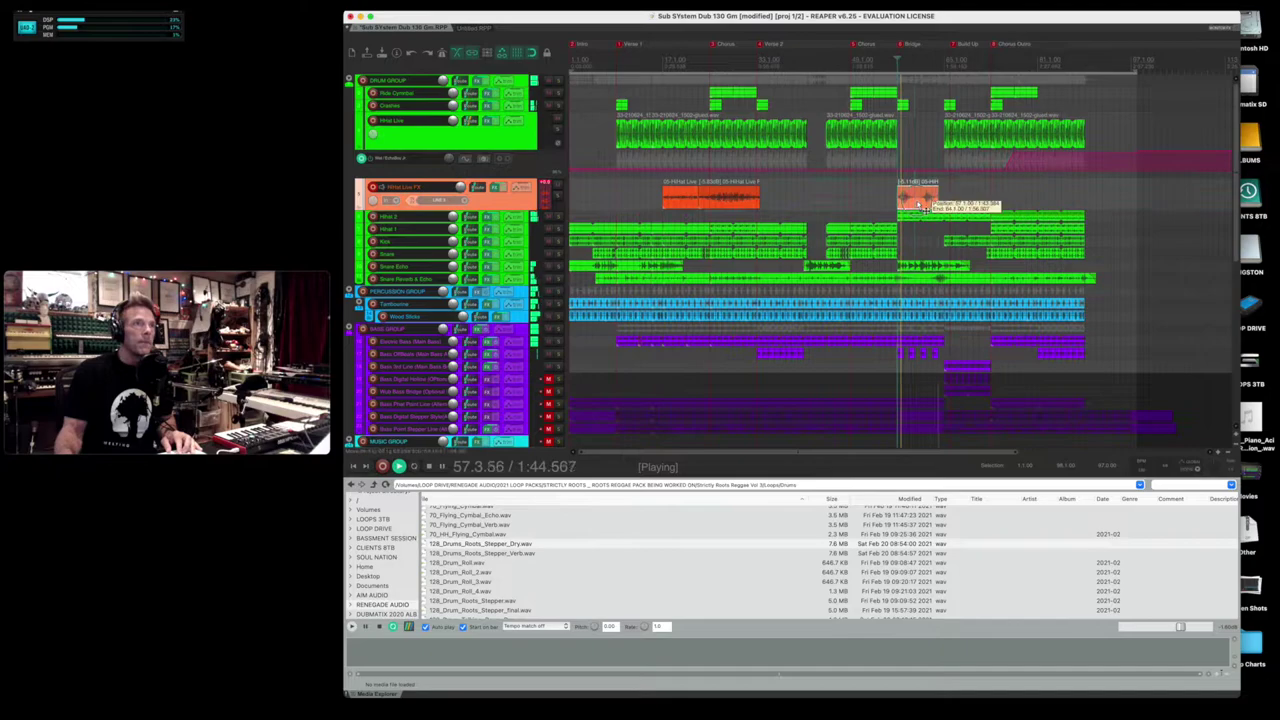
click(918, 199)
click(926, 201)
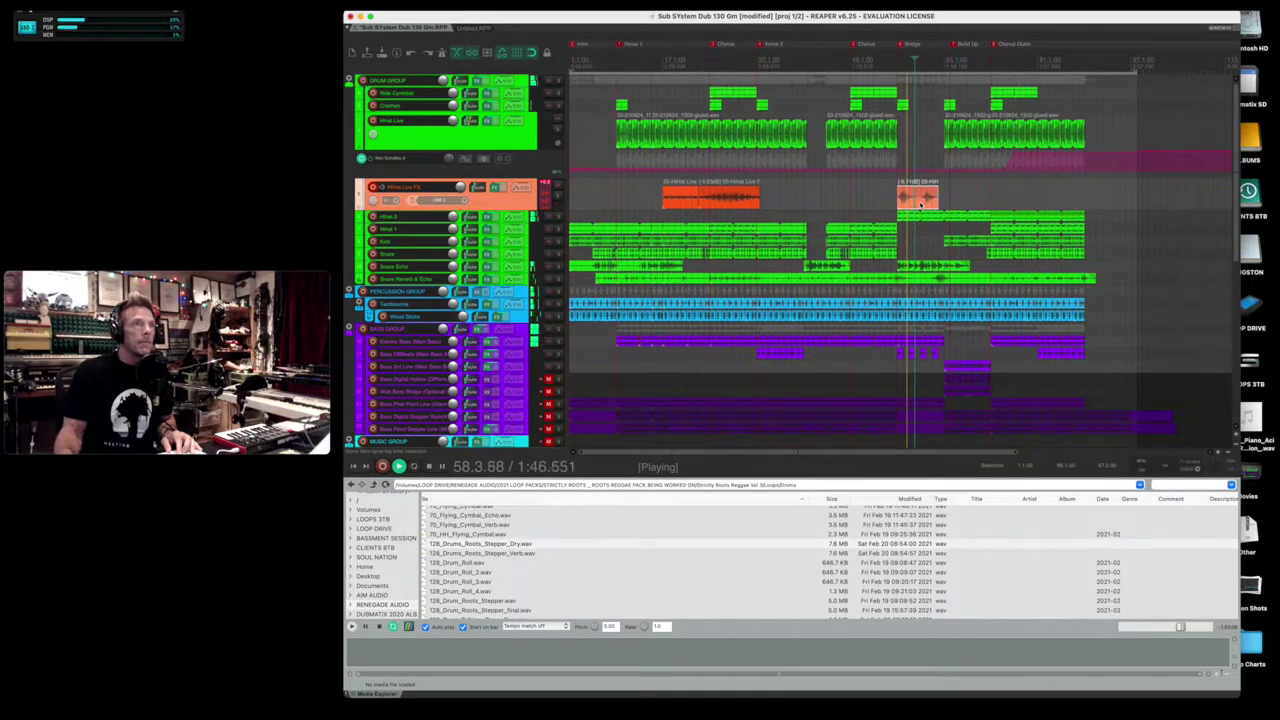
drag(928, 203, 921, 190)
key(space)
Step: Audition the left hi-hat piece and select the right piece
click(905, 199)
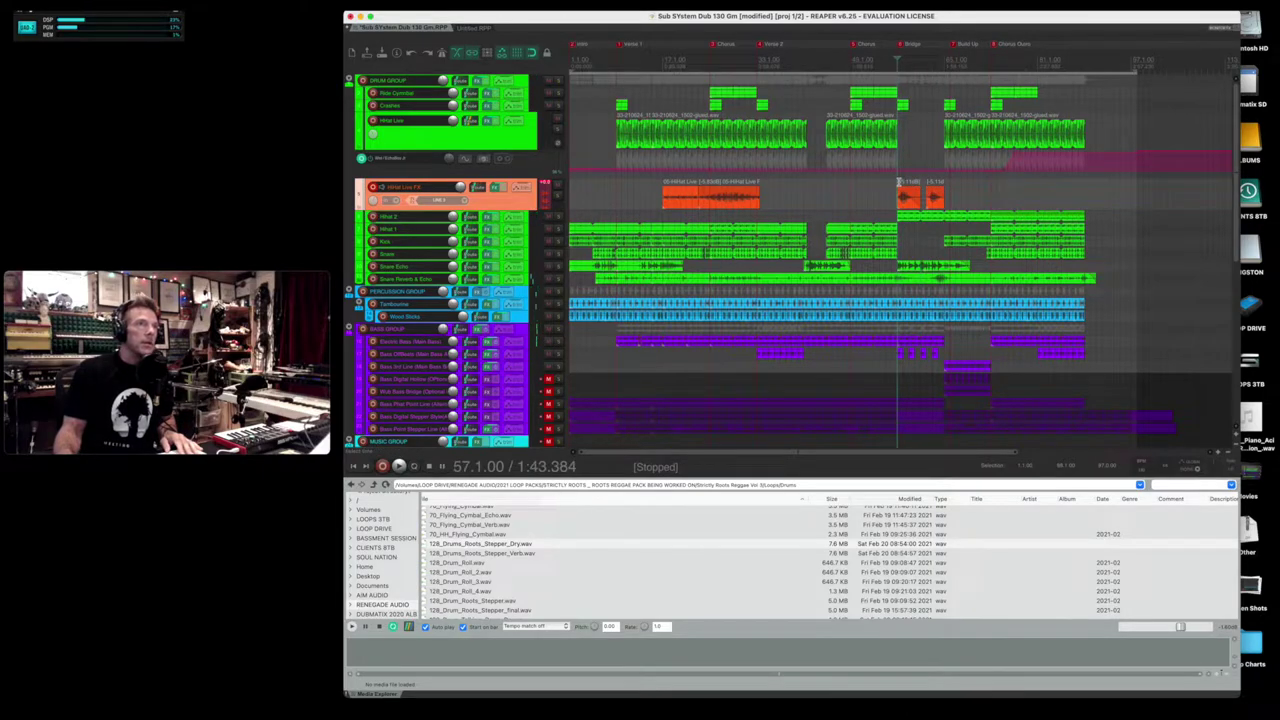
key(space)
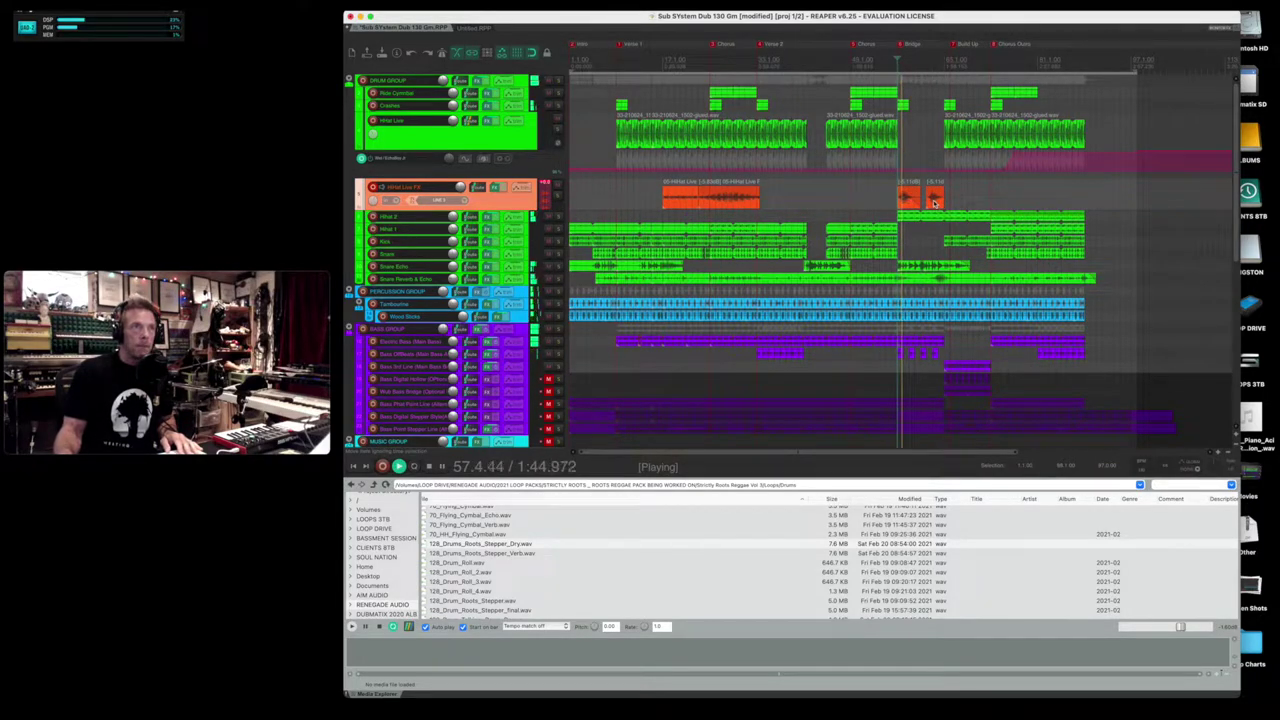
click(931, 200)
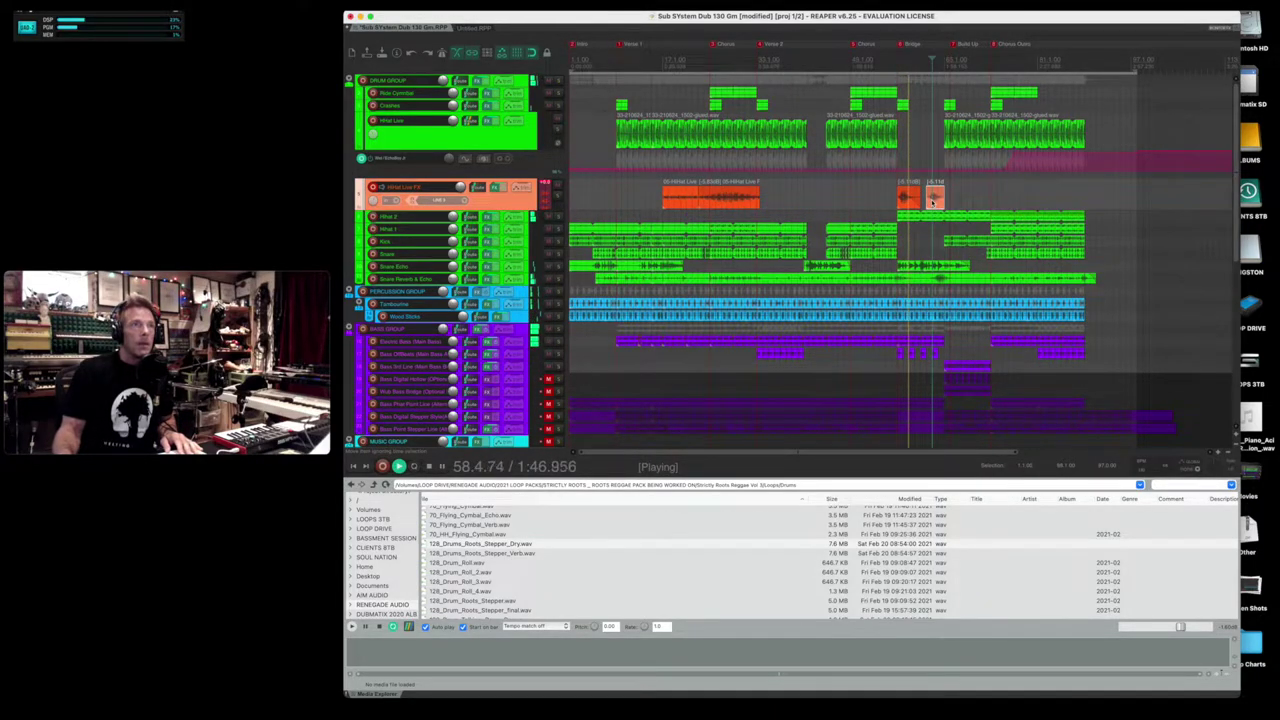
scroll(931, 200, up, 3)
scroll(931, 200, up, 4)
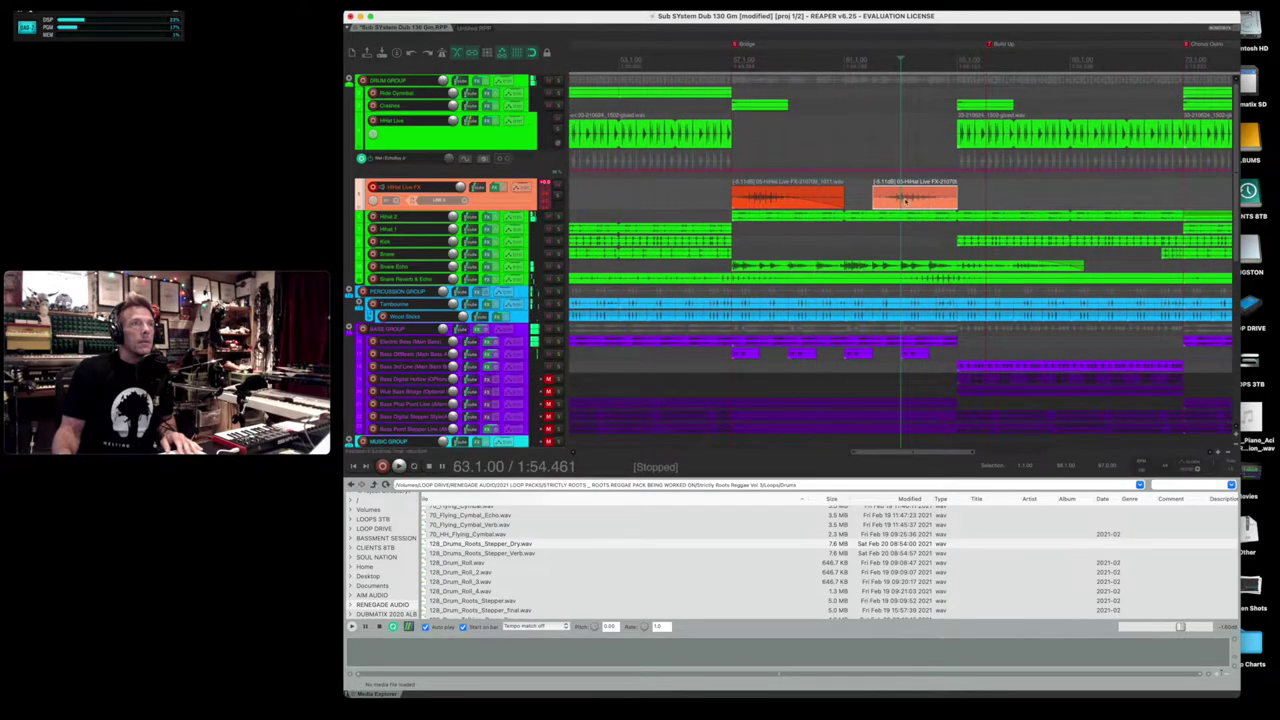
key(space)
click(893, 199)
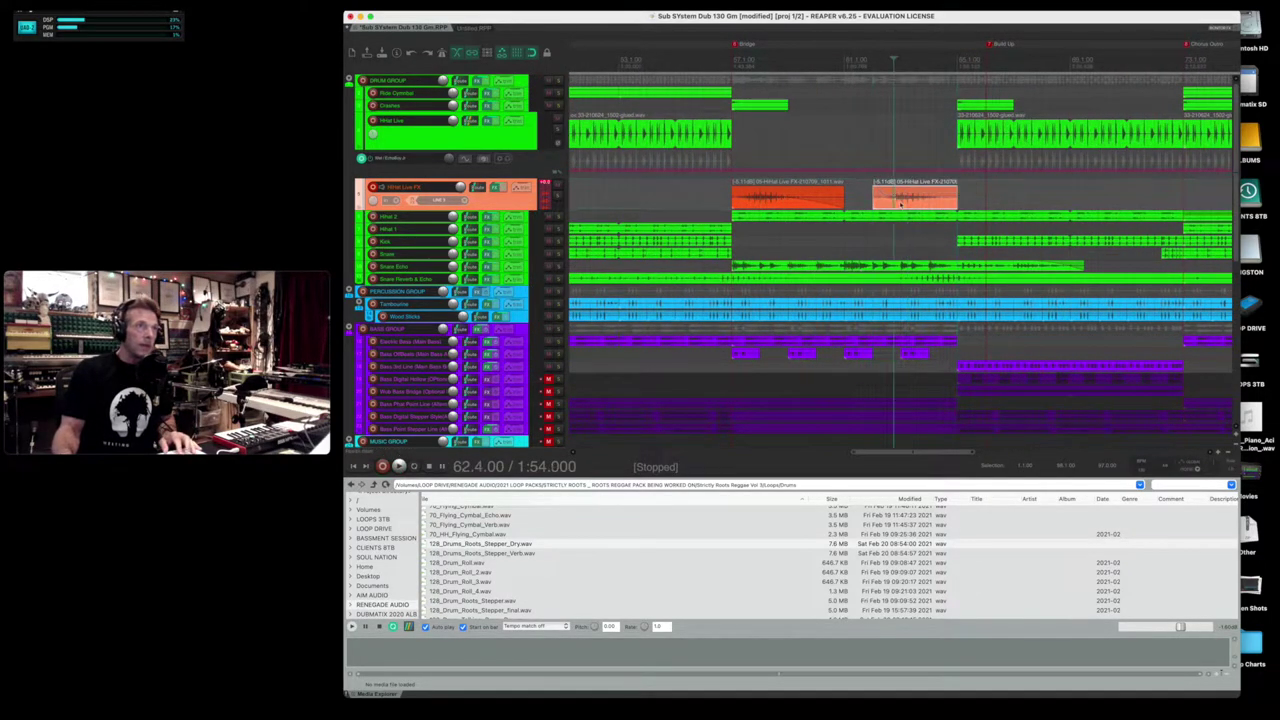
Step: Trim the second hi-hat take's start later so it begins at the Bridge, bar 57
drag(874, 200, 893, 200)
click(902, 204)
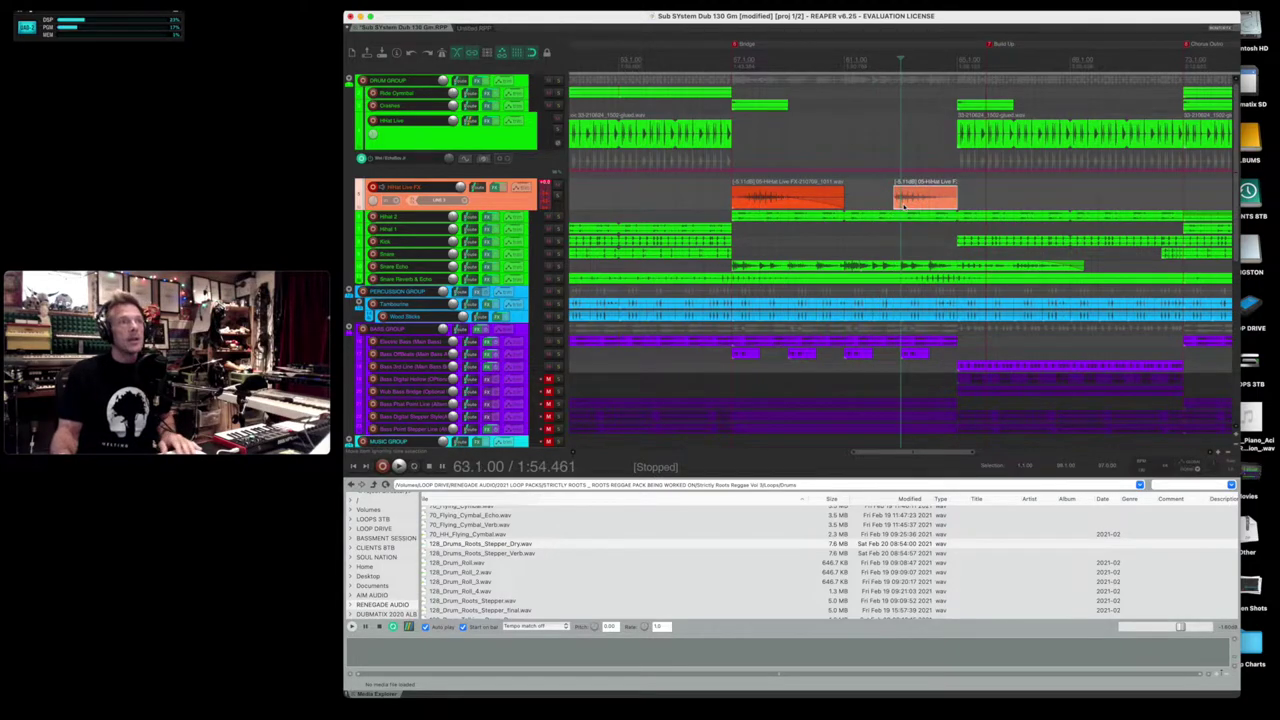
click(738, 170)
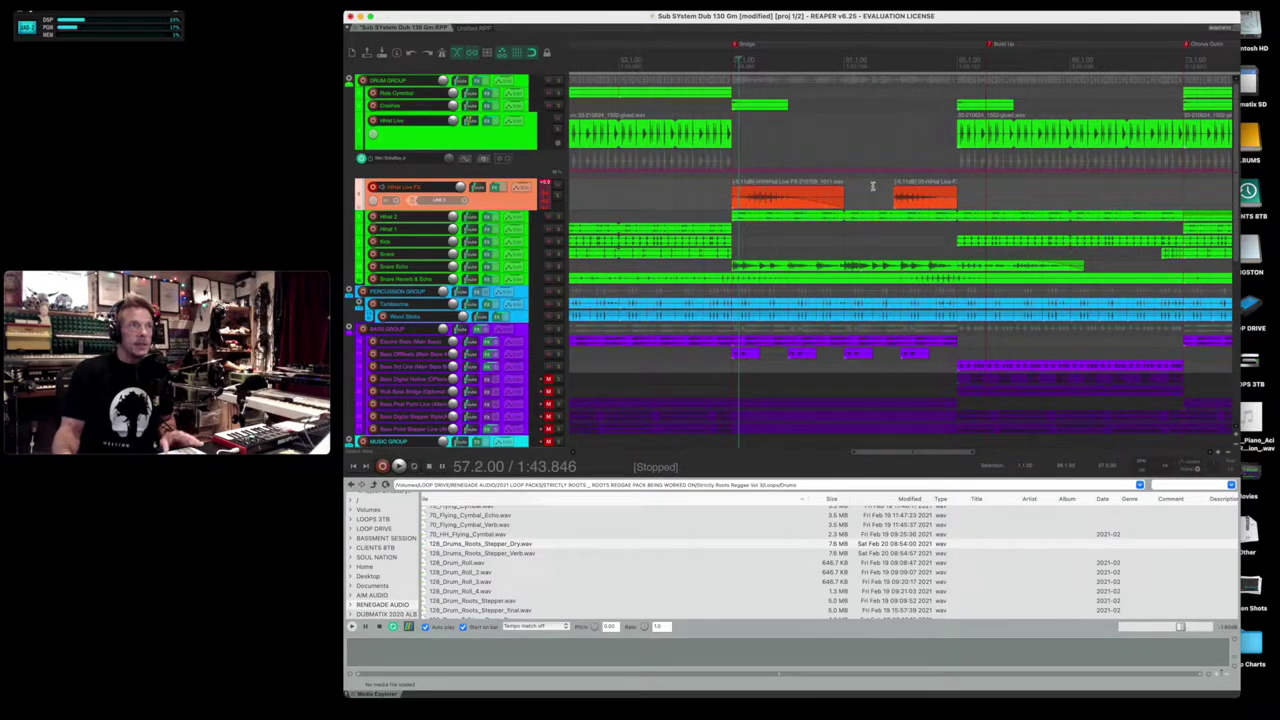
click(900, 185)
click(922, 201)
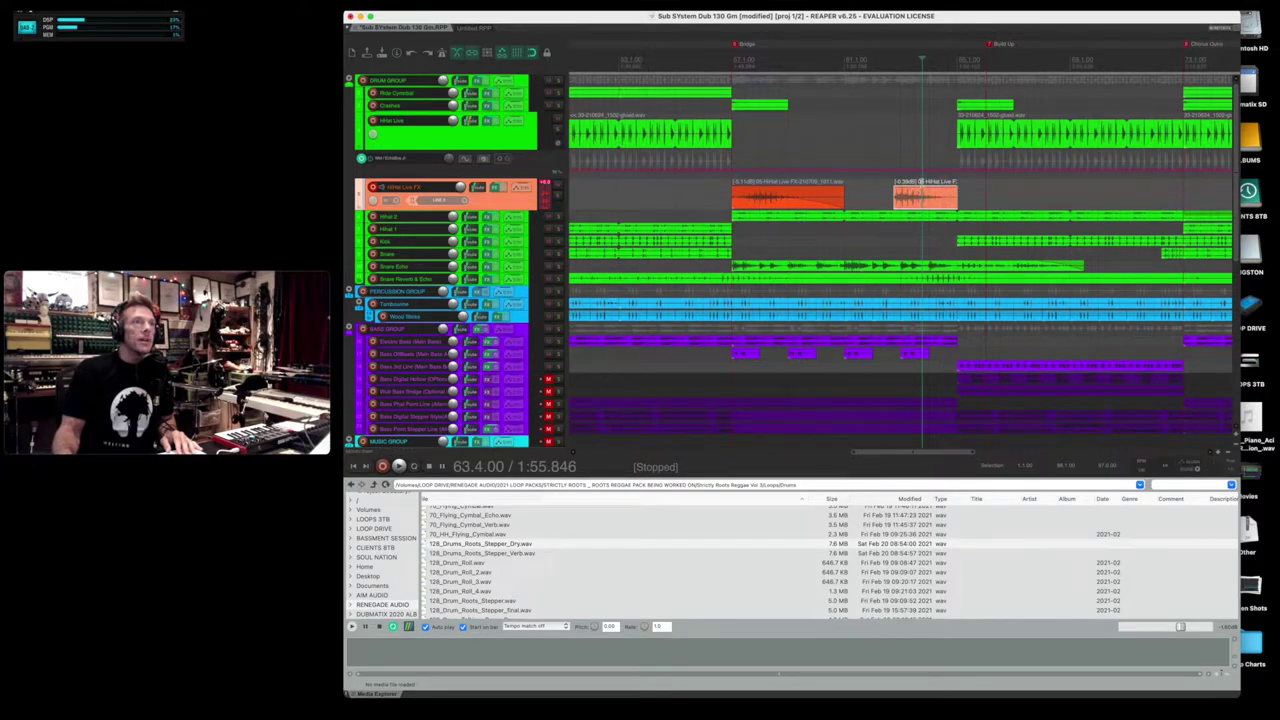
right_click(918, 203)
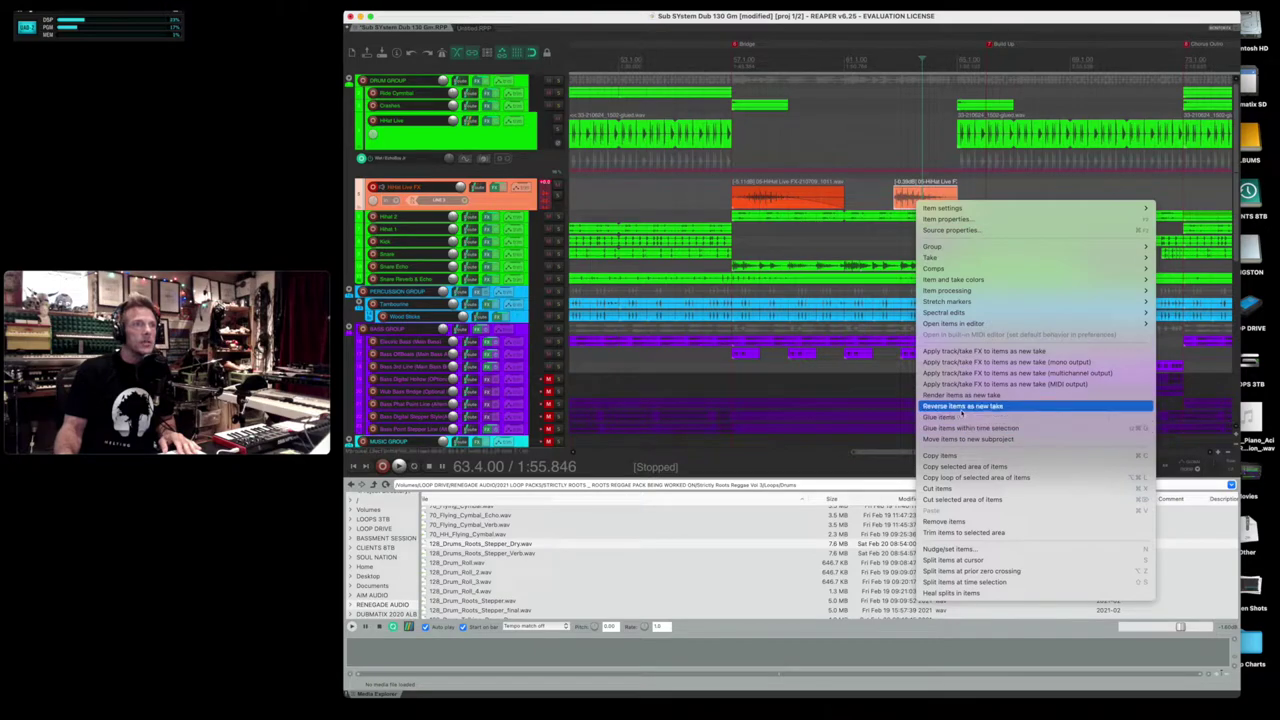
Step: Reverse the second hi-hat take as a new take and play it back
click(960, 406)
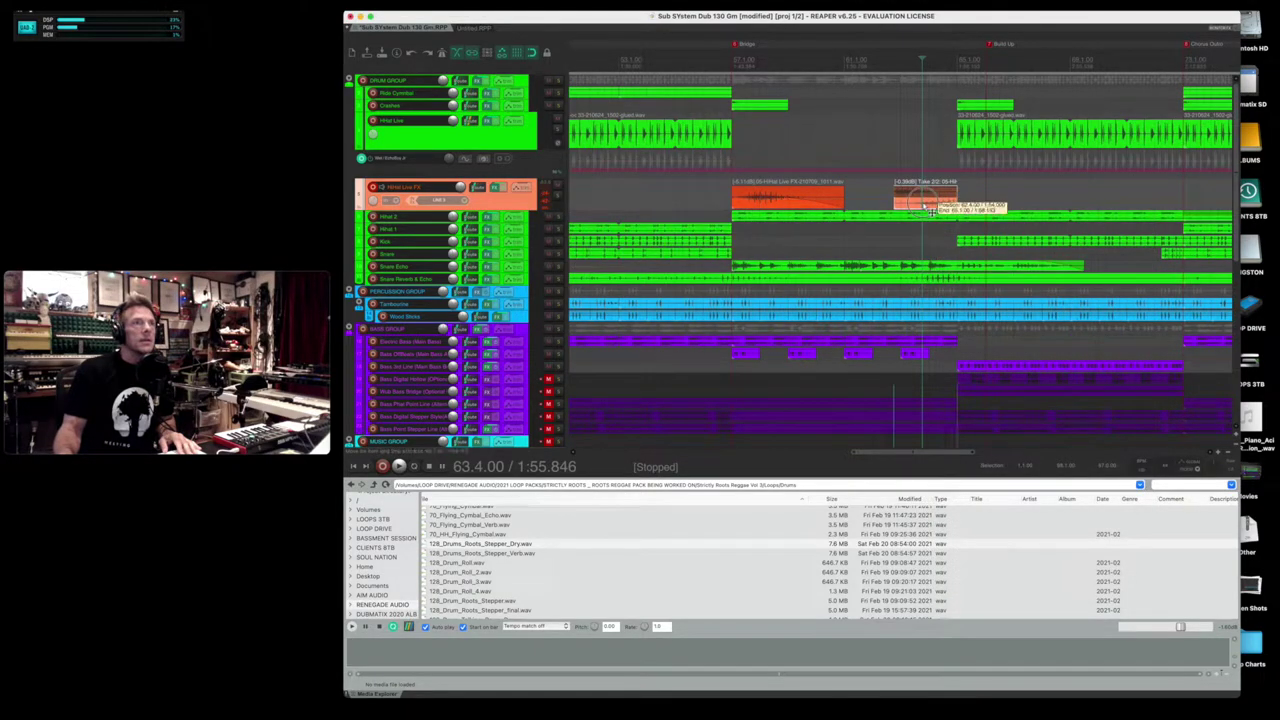
key(space)
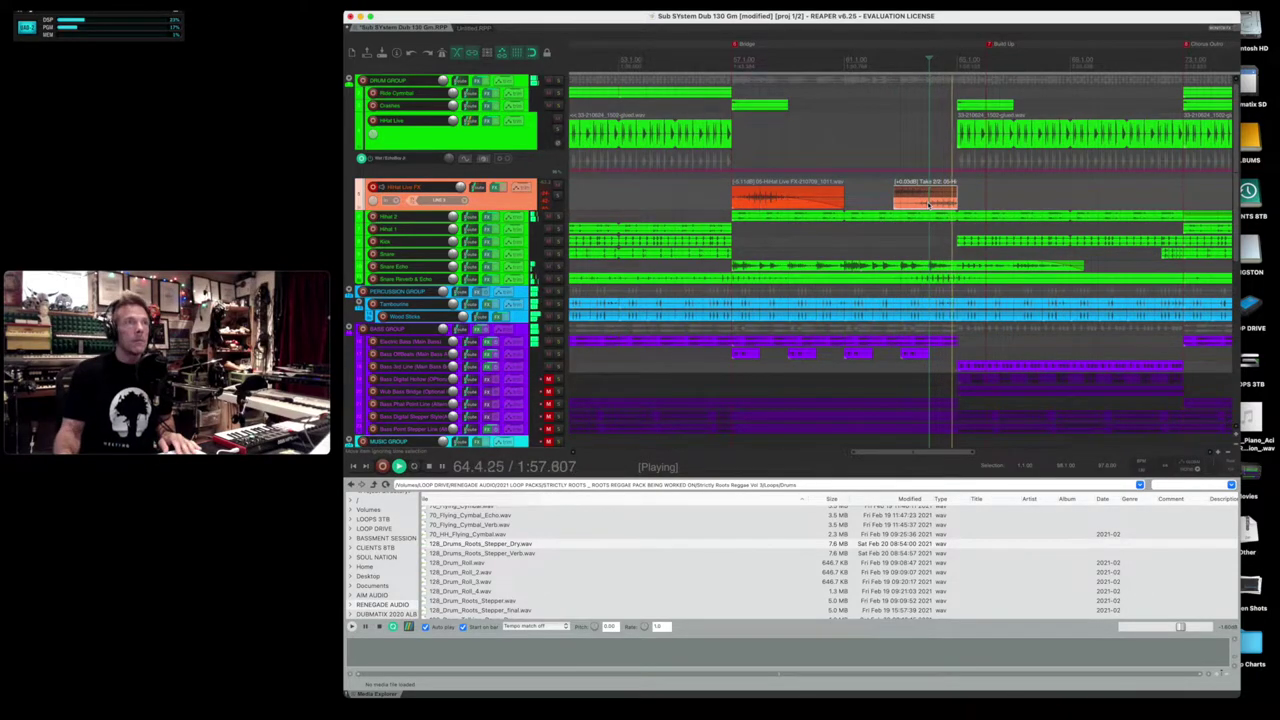
key(space)
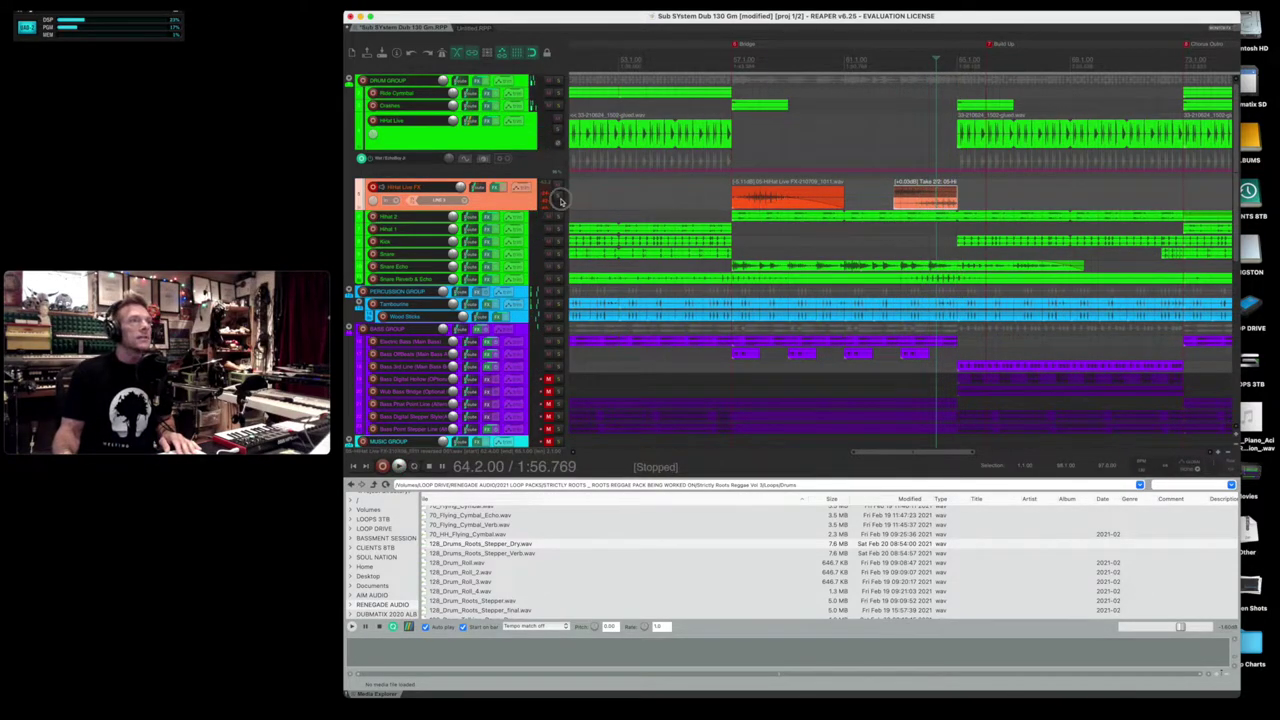
Step: Audition the reversed take with HiHat Live FX soloed, then unsoloed in the mix
click(558, 197)
key(space)
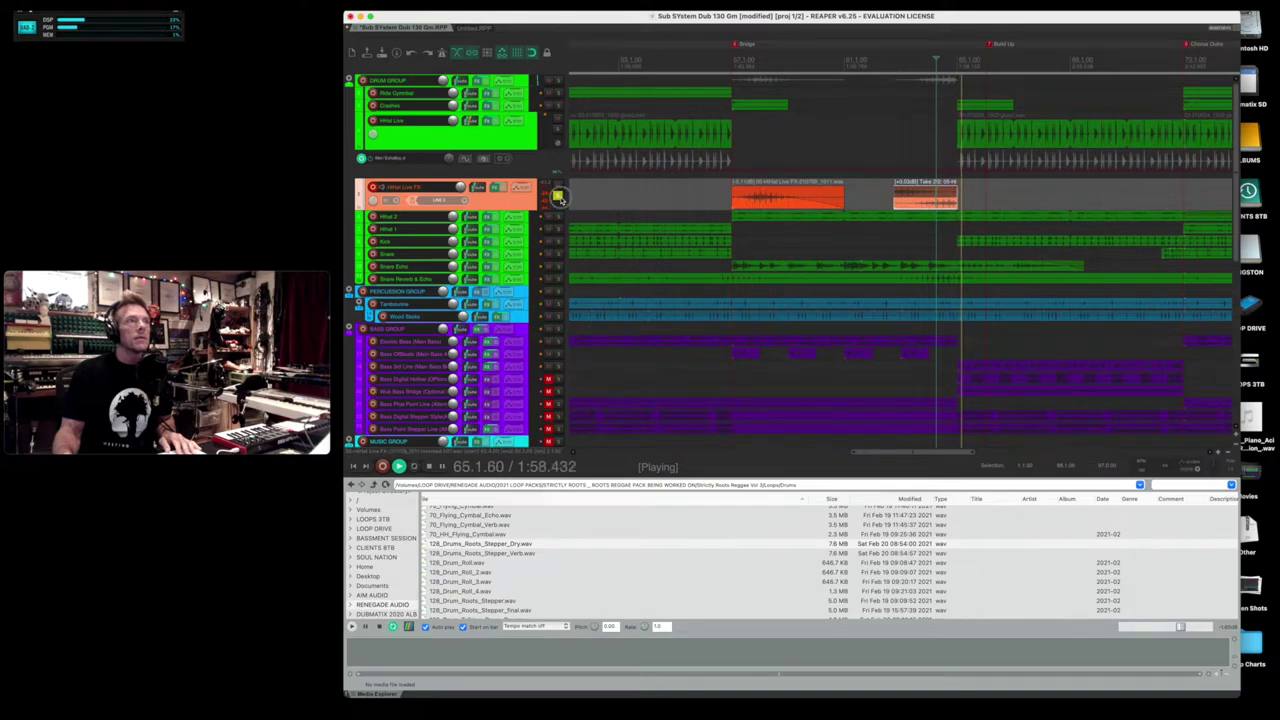
click(558, 197)
key(space)
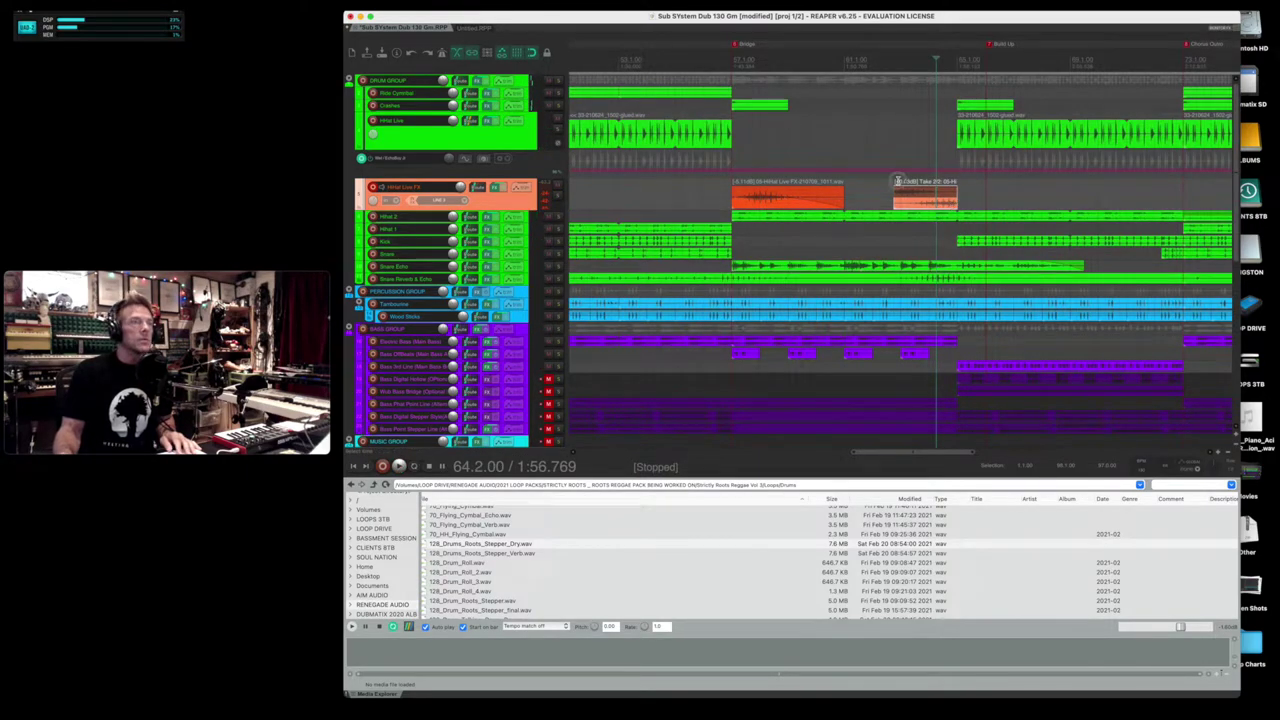
click(907, 198)
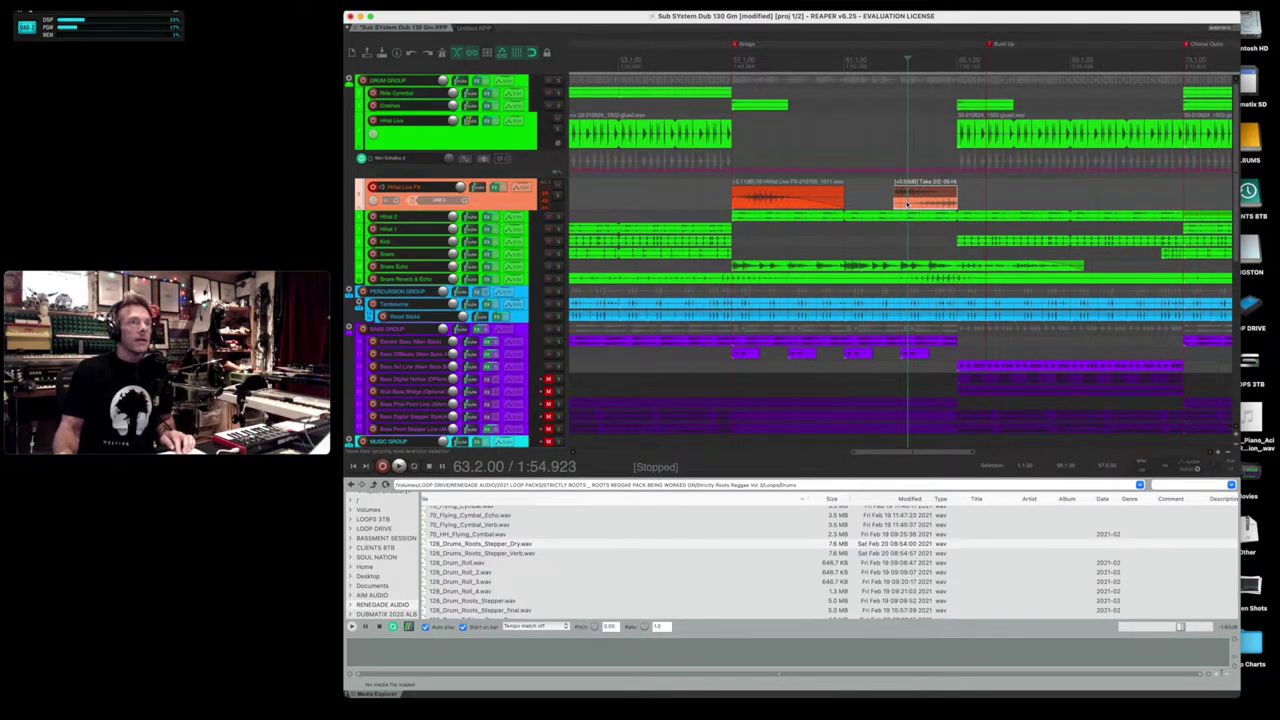
scroll(909, 203, down, 4)
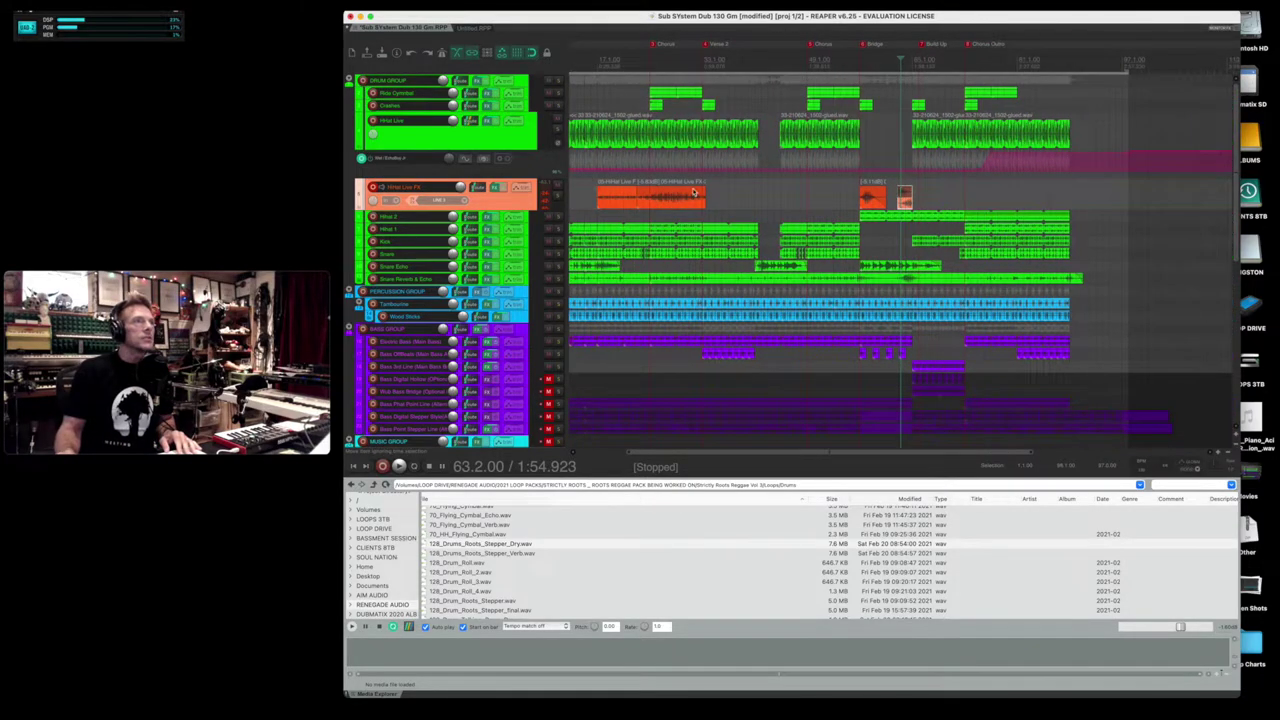
Step: Undo an accidental trim, then audition the first hi-hat take
drag(705, 197, 636, 193)
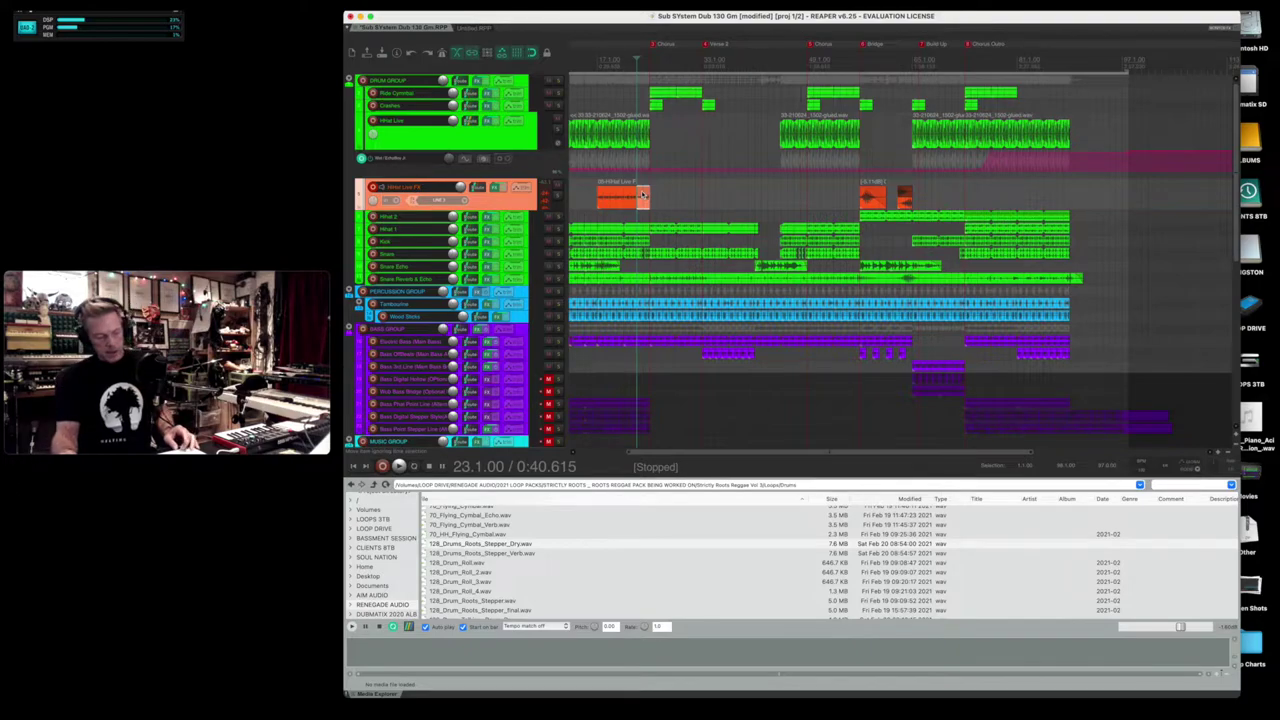
key(ctrl+z)
key(ctrl+z)
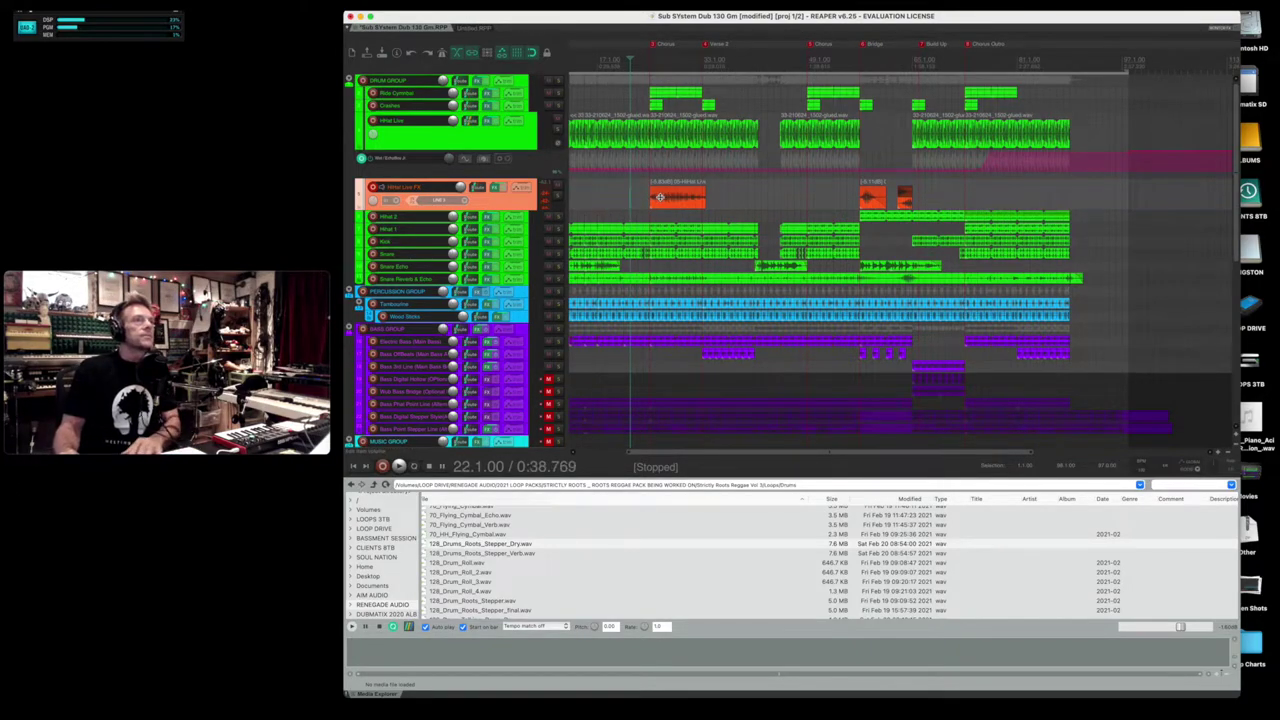
click(660, 197)
click(651, 181)
key(space)
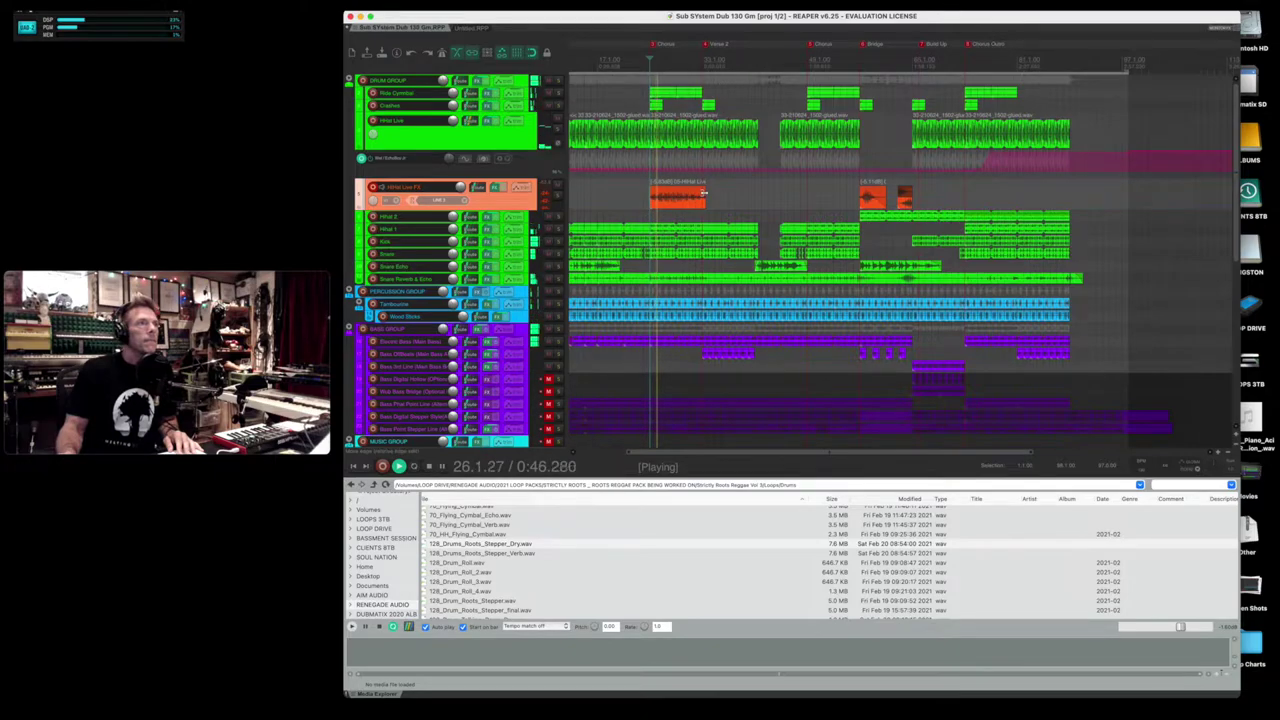
click(682, 199)
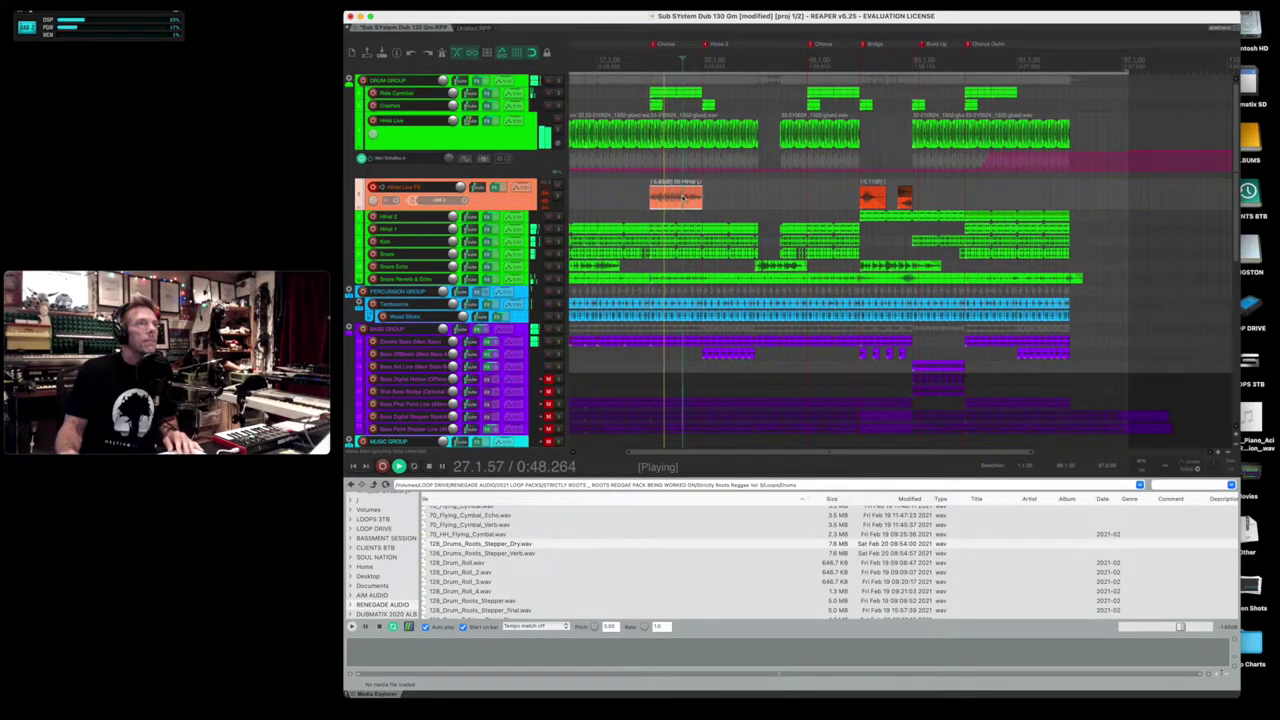
key(space)
Step: Move the first hi-hat take later from bar 29, play it back, and save
click(676, 197)
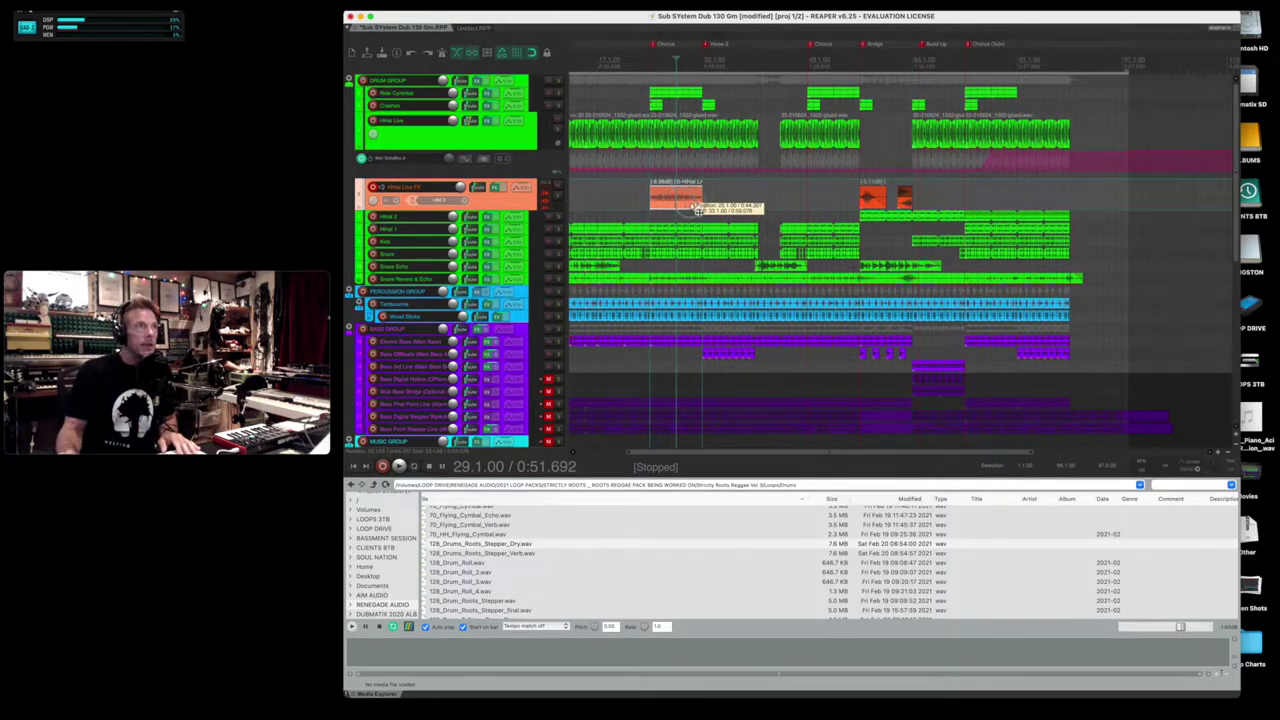
drag(676, 199, 748, 207)
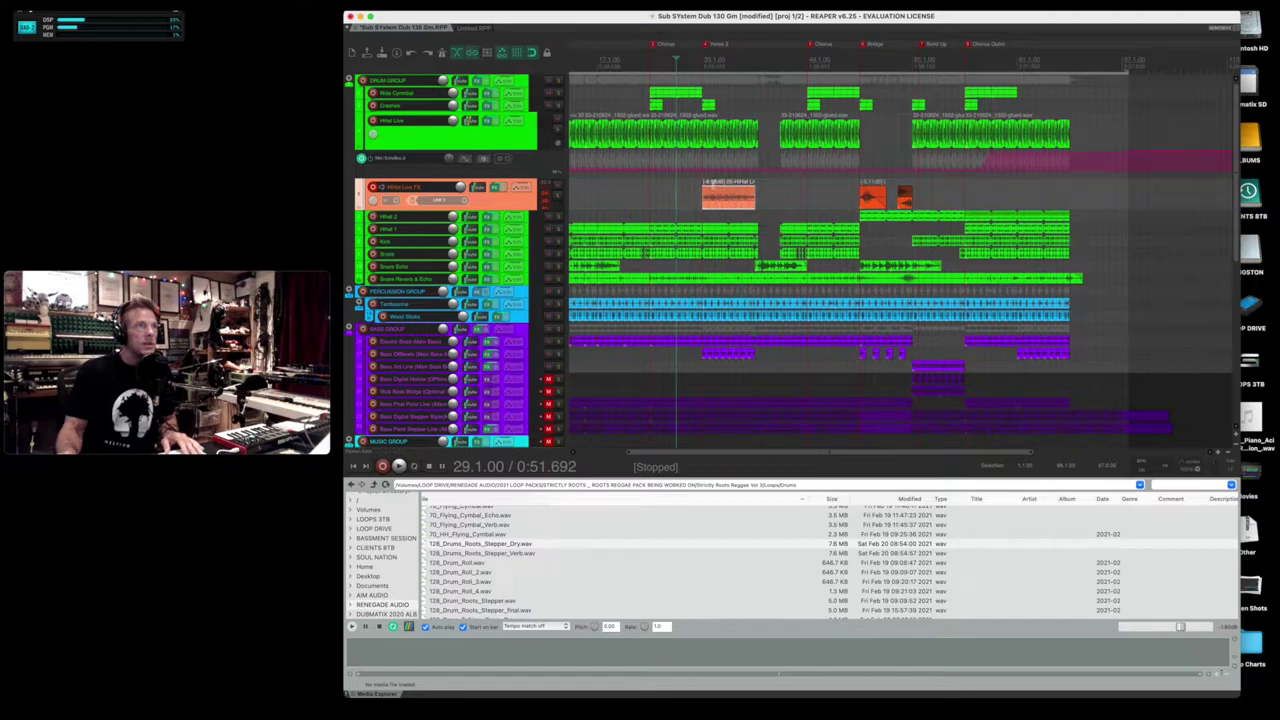
click(704, 182)
key(space)
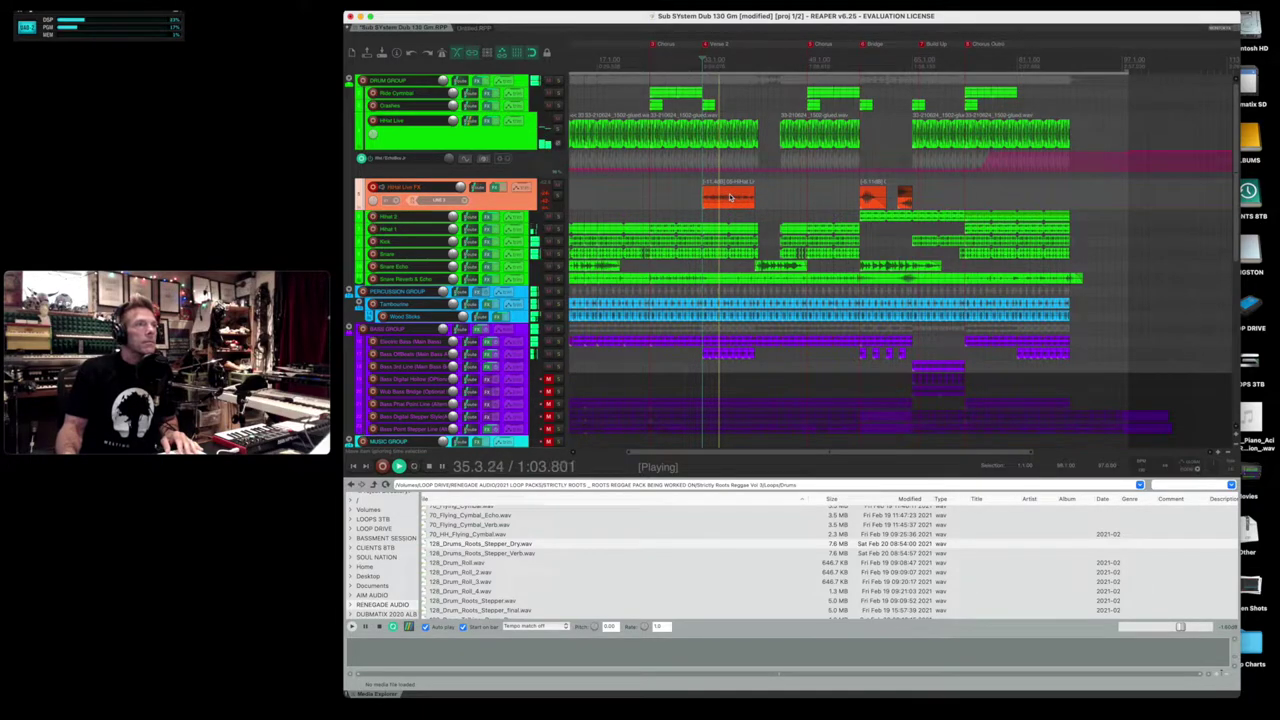
click(730, 197)
key(space)
key(super+s)
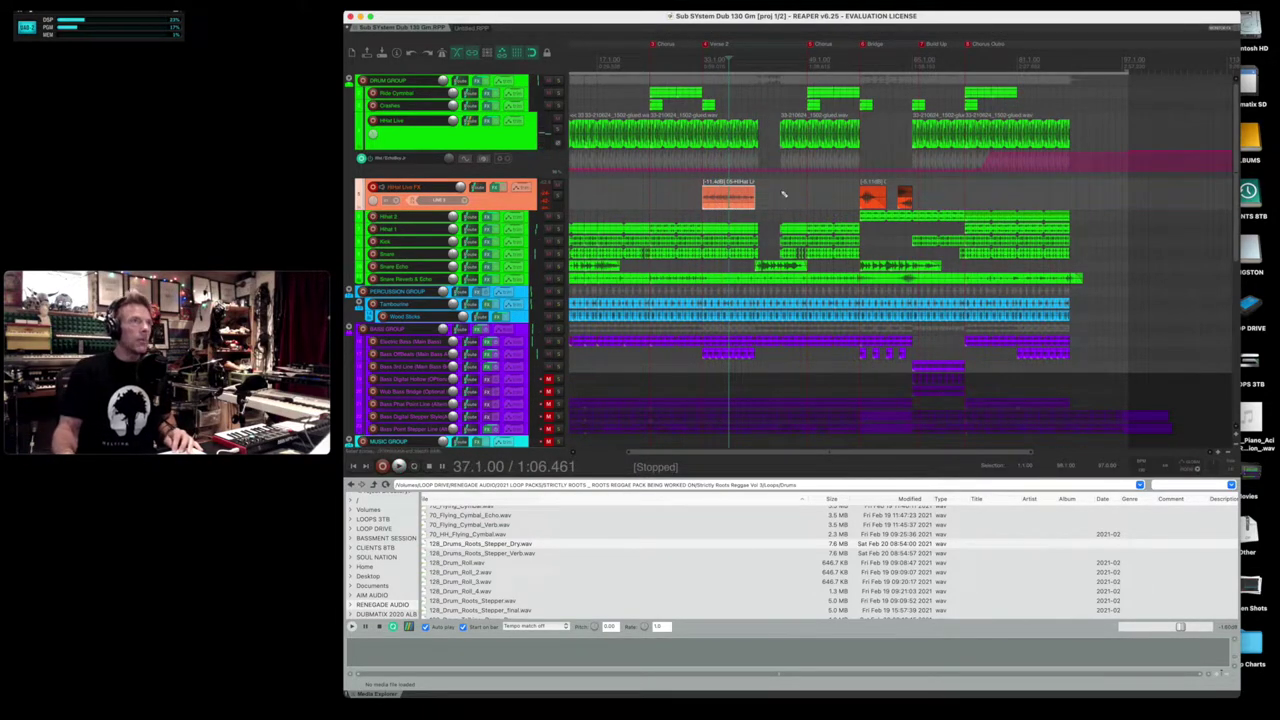
Step: Paste a copy of the hi-hat take at bar 65, save, and open the HHat Live track's effects
click(916, 200)
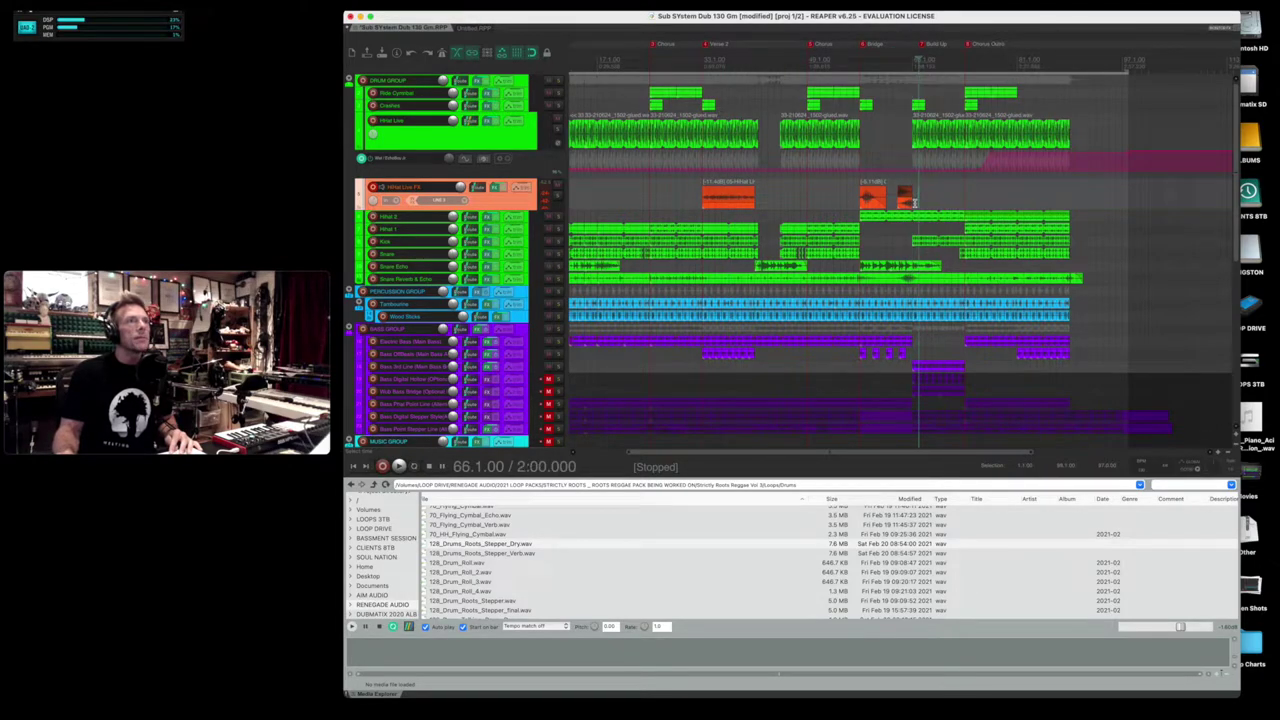
key(super+v)
key(space)
key(super+s)
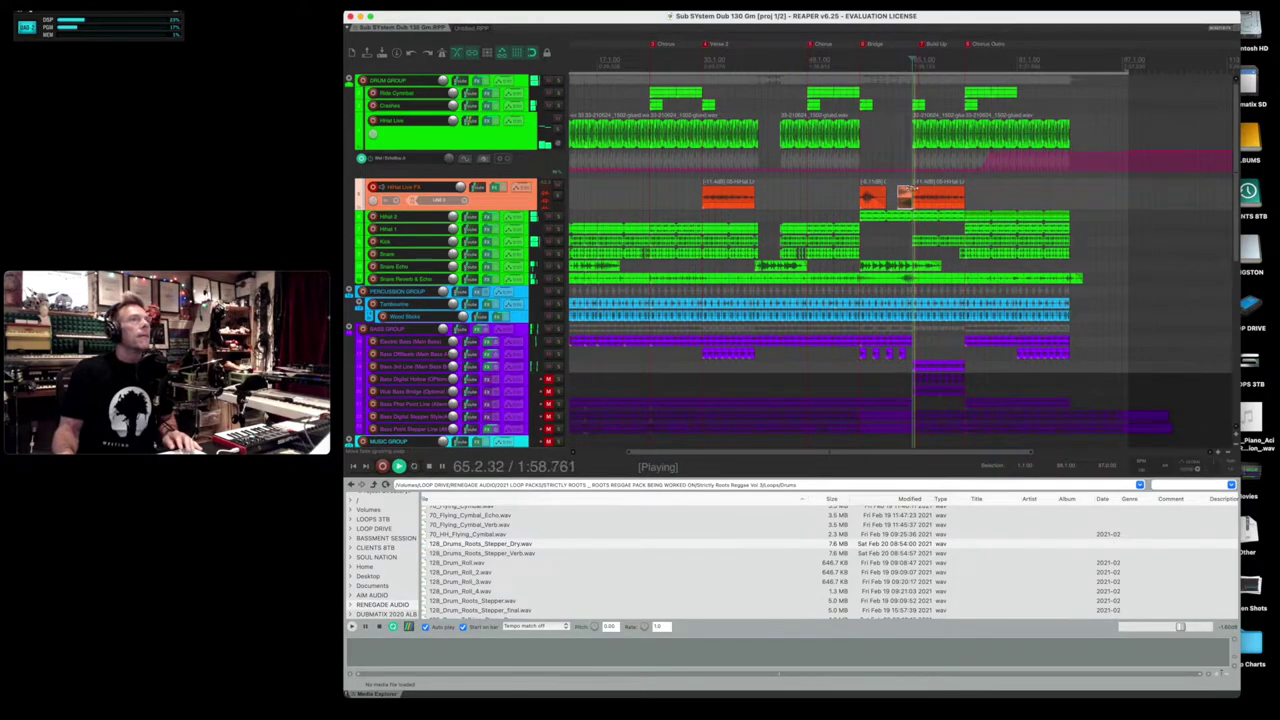
key(space)
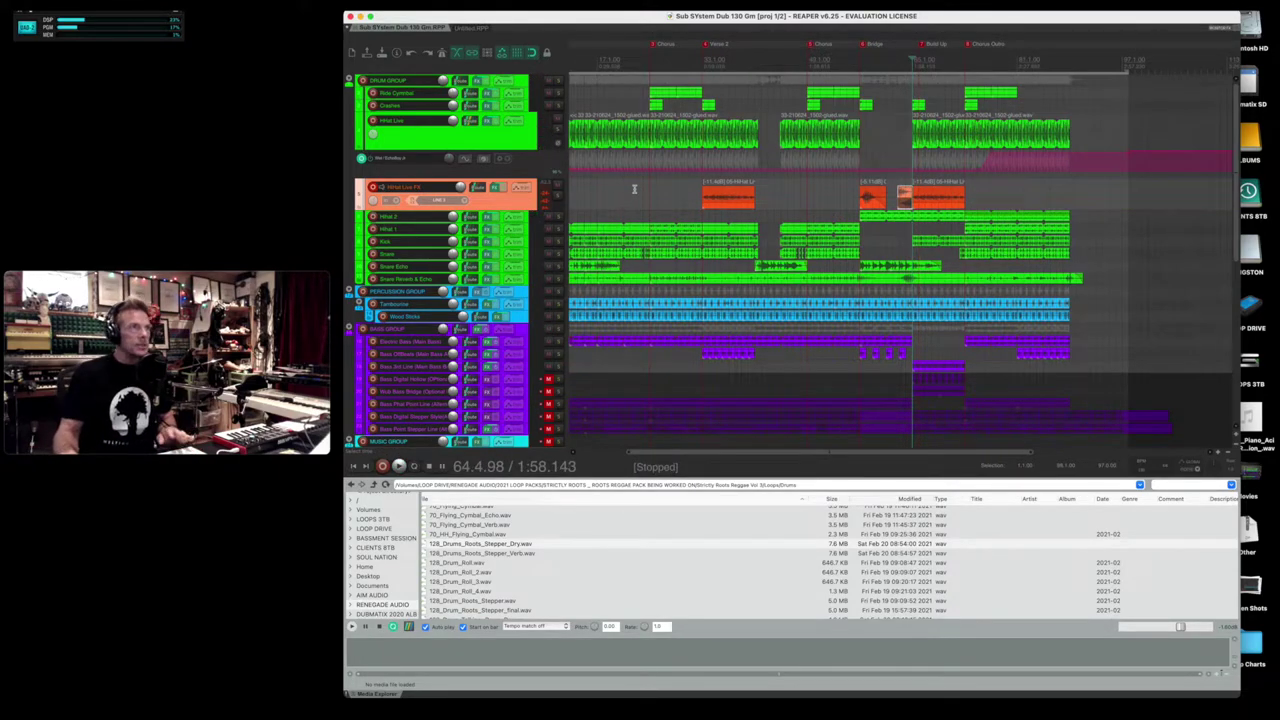
click(520, 136)
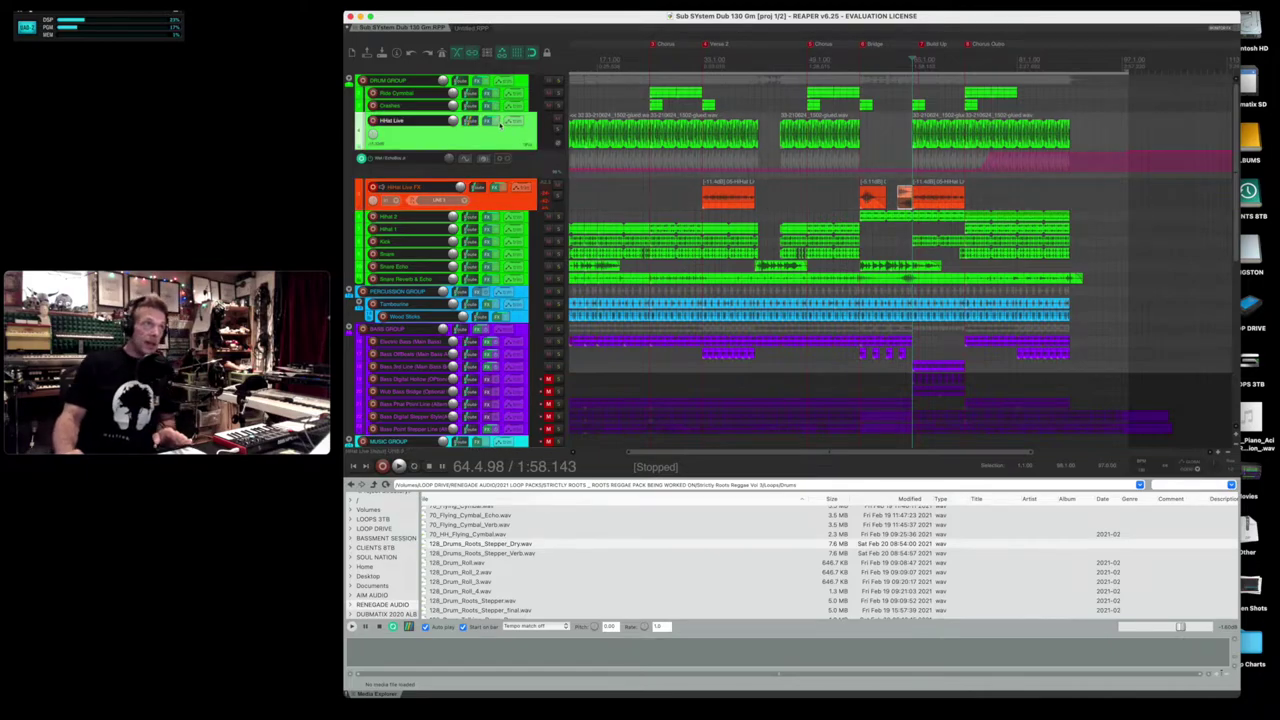
click(487, 121)
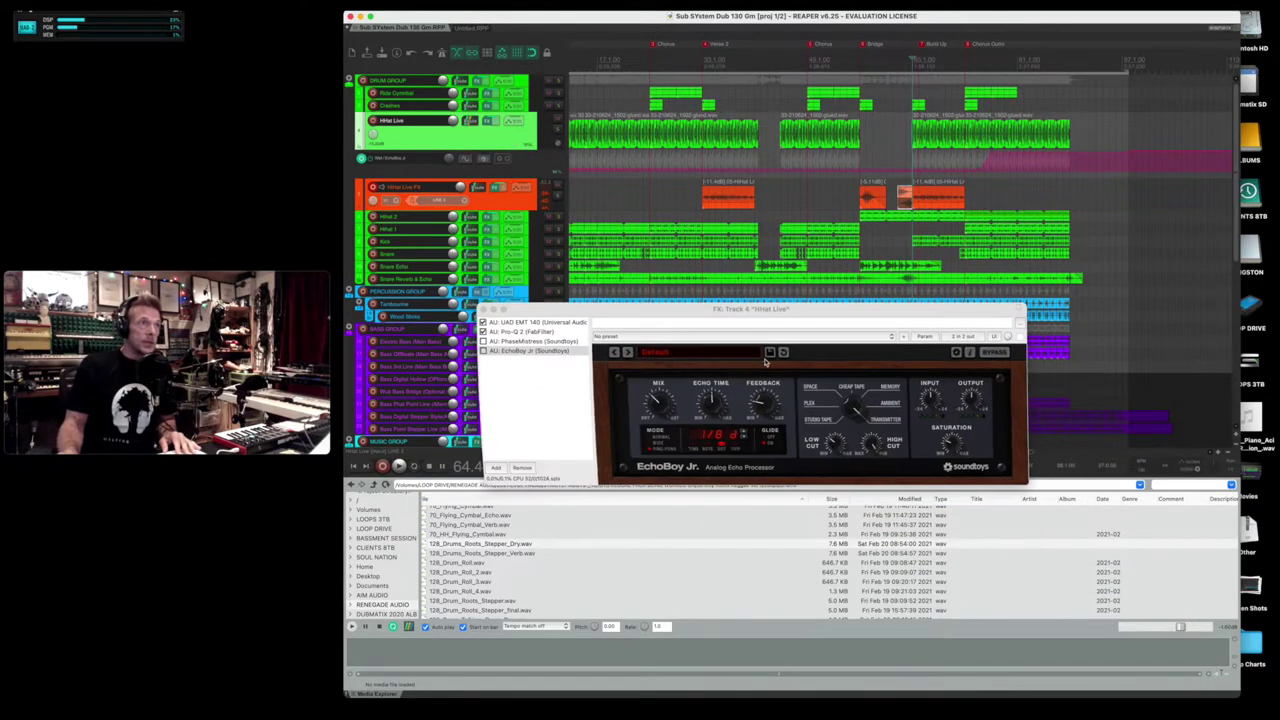
Step: Show the EchoBoy Jr. settings, then replace the Media Explorer with the mixer via Cmd+M
click(484, 352)
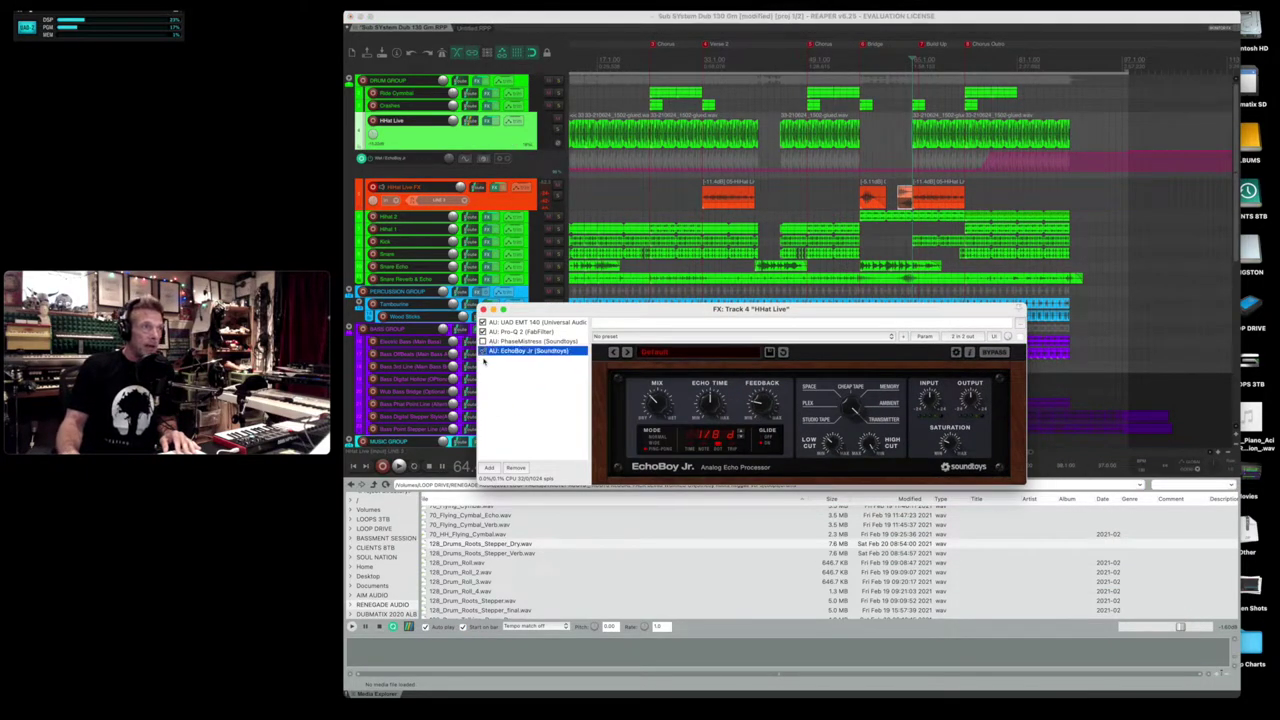
click(730, 193)
click(724, 193)
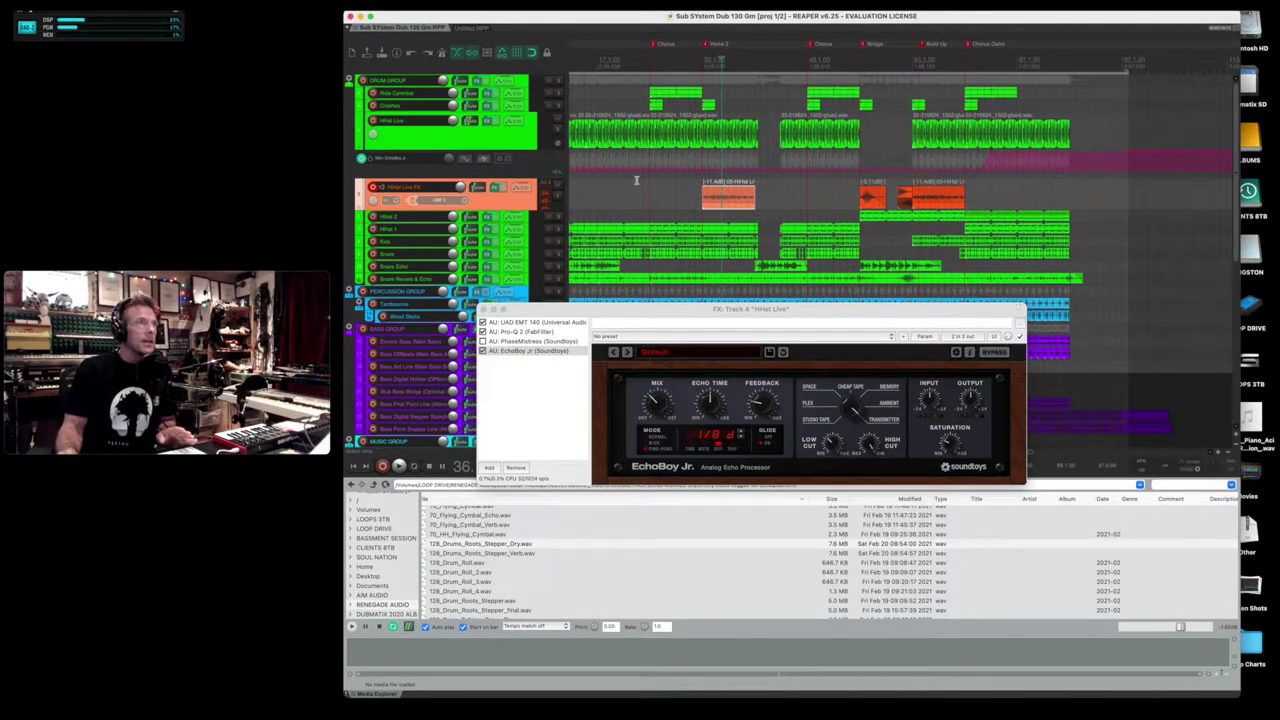
scroll(686, 148, down, 3)
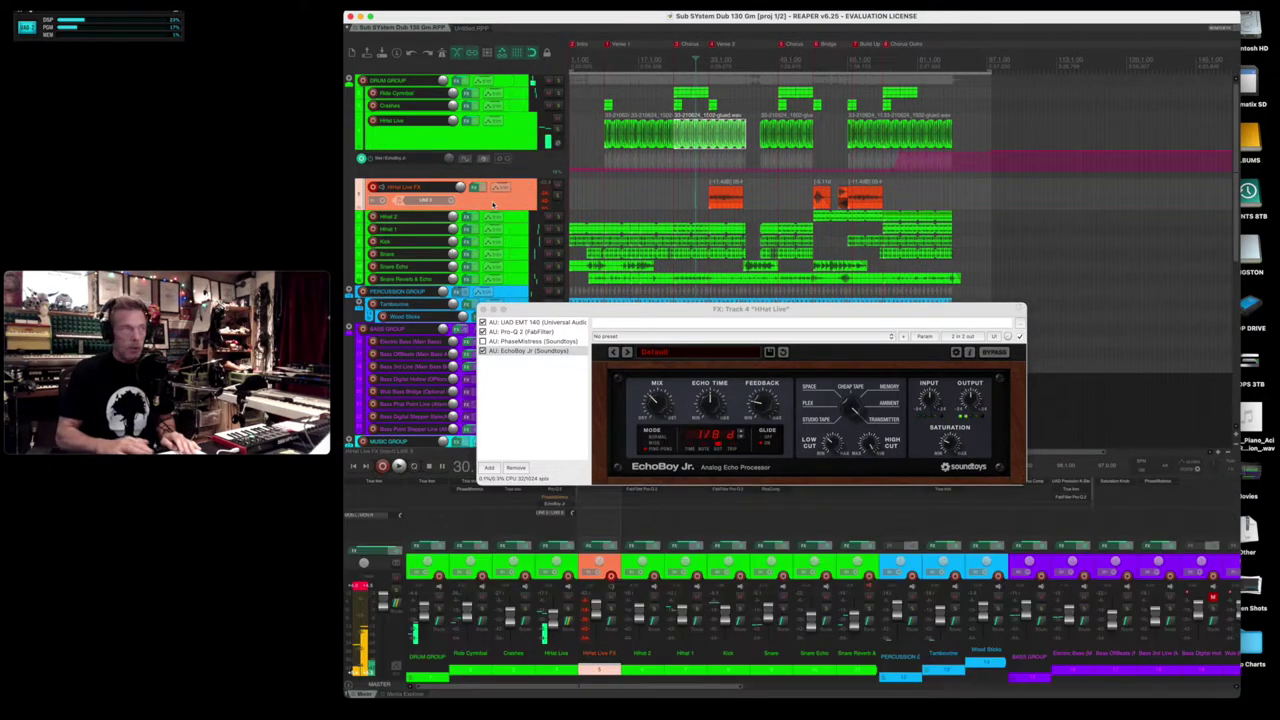
key(super+m)
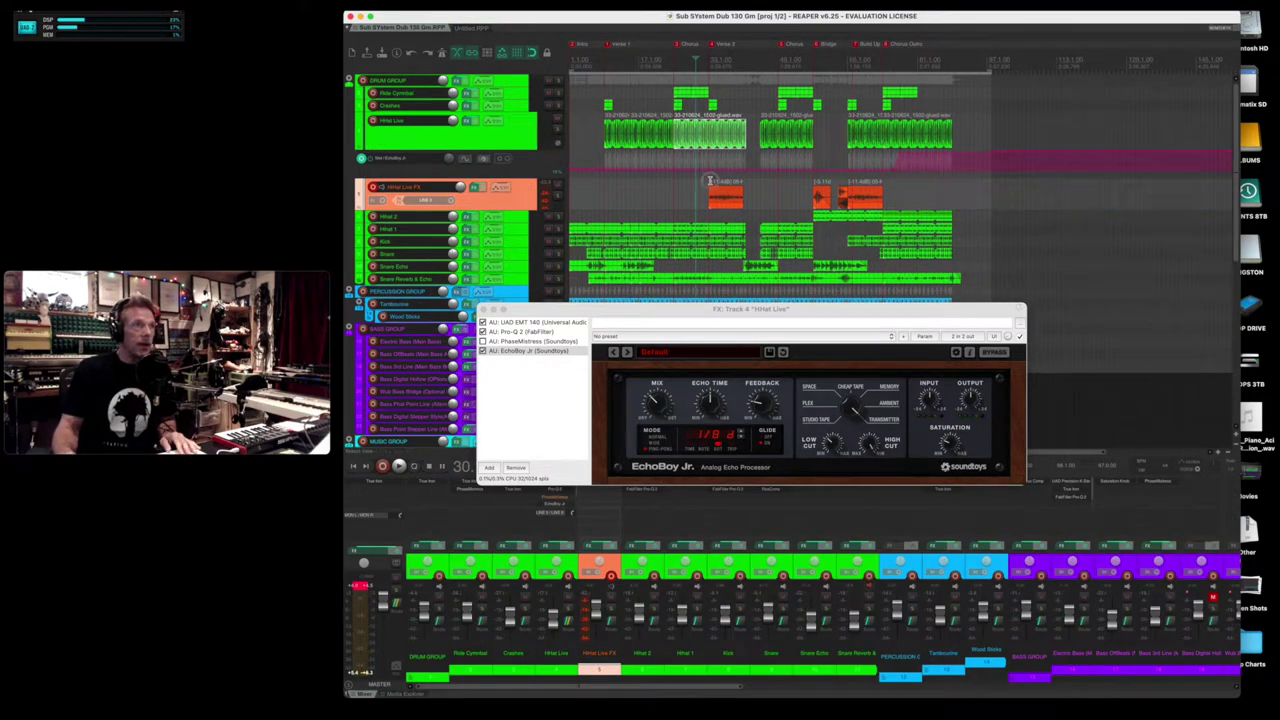
Step: Collapse the HHat Live FX track to normal height, play back from around bar 33, and save
click(709, 181)
click(371, 187)
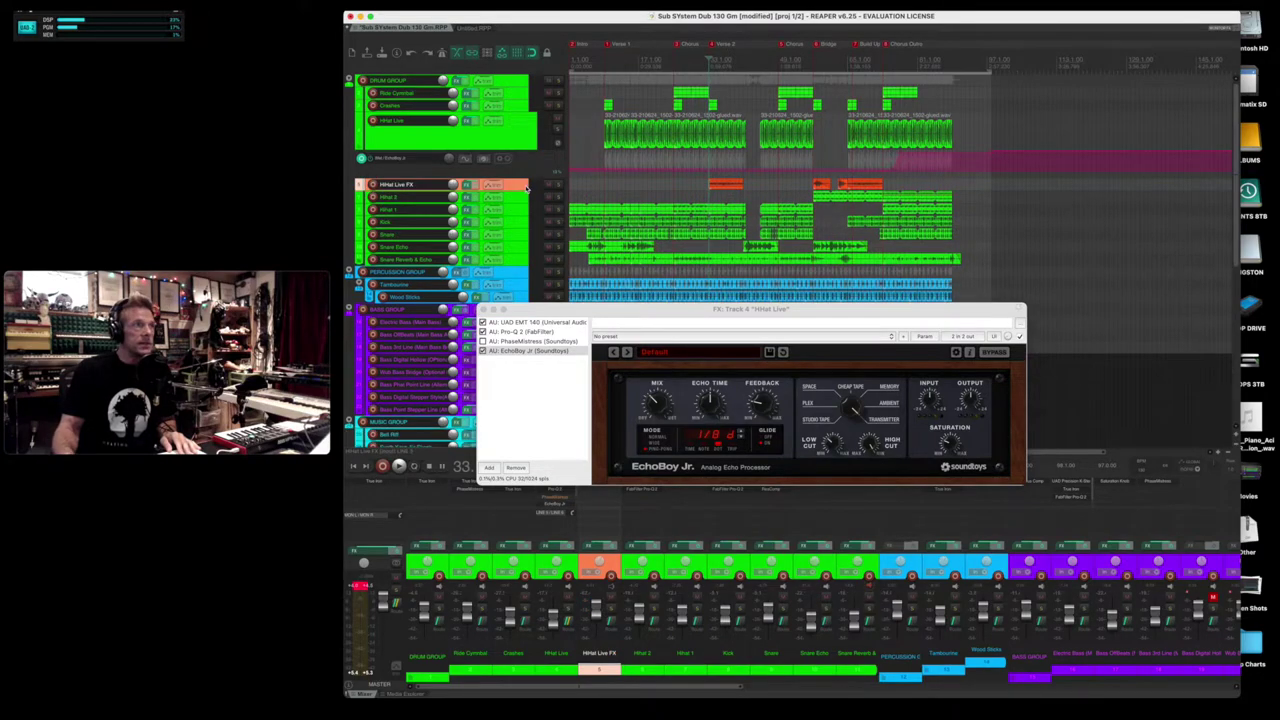
key(space)
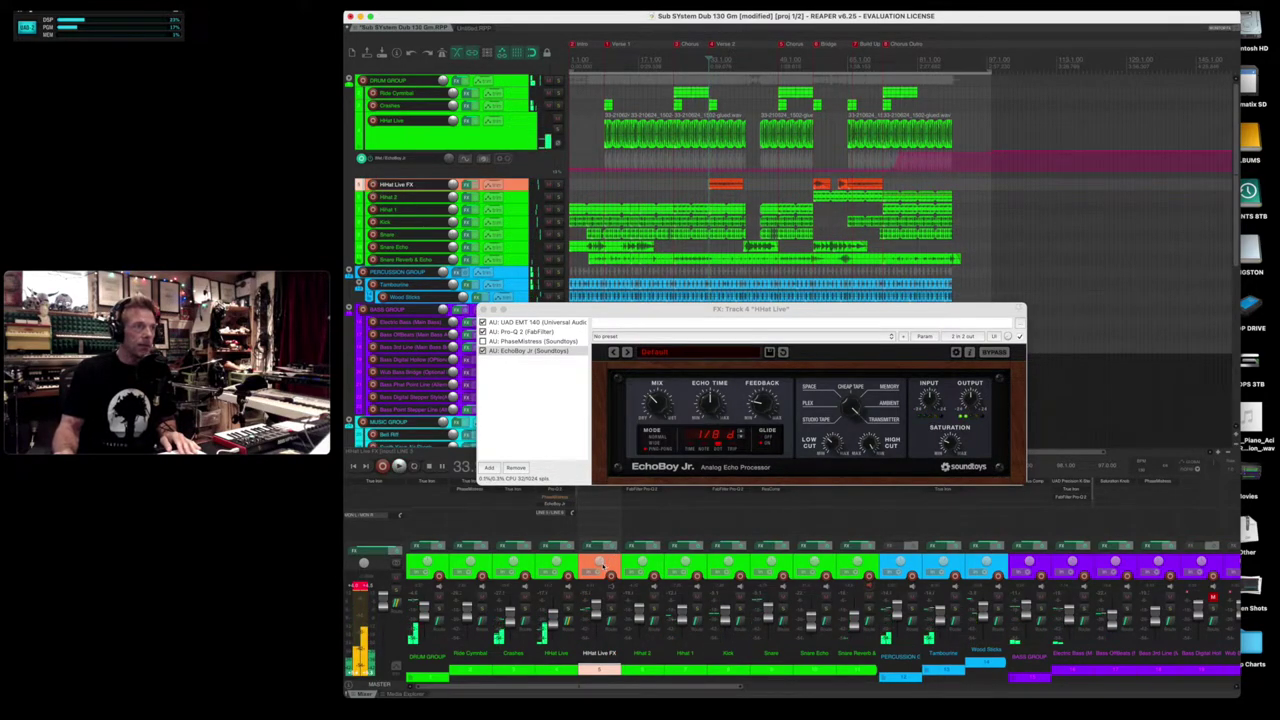
key(space)
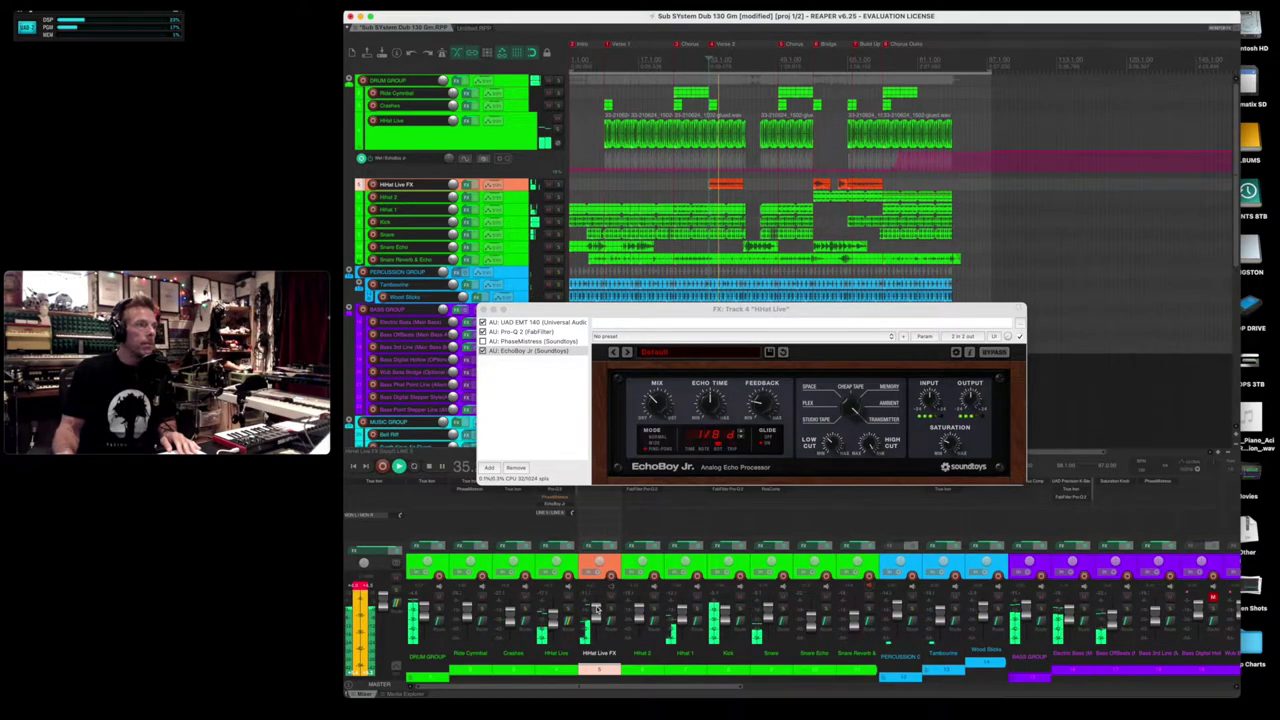
mouse_move(594, 610)
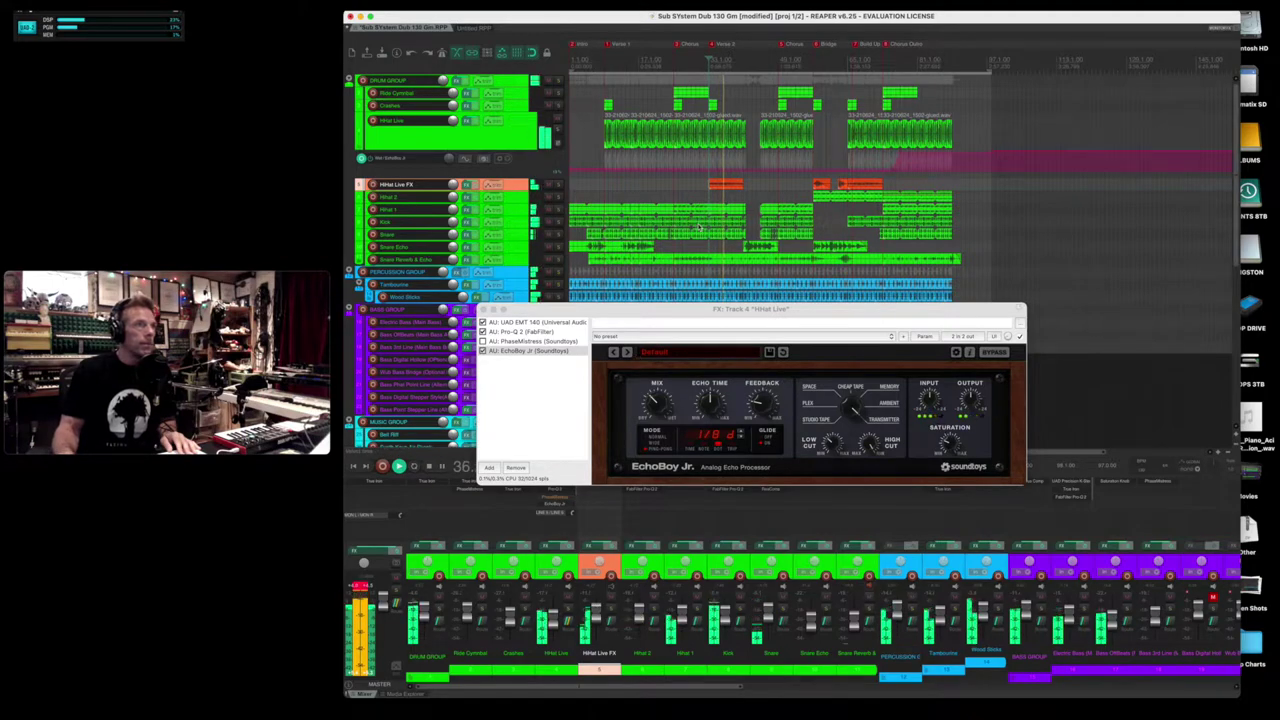
click(711, 179)
key(super+s)
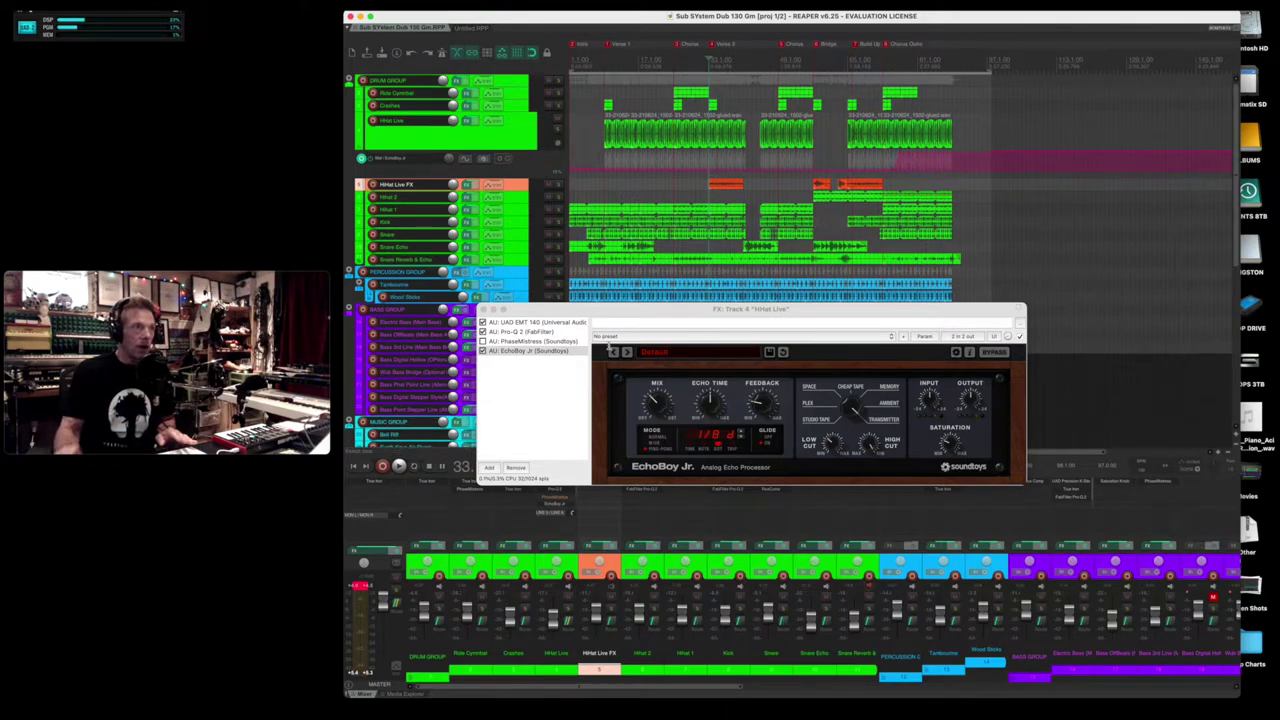
Step: Play back to hear the echo, reselect the HiHat Live track, and save again
key(space)
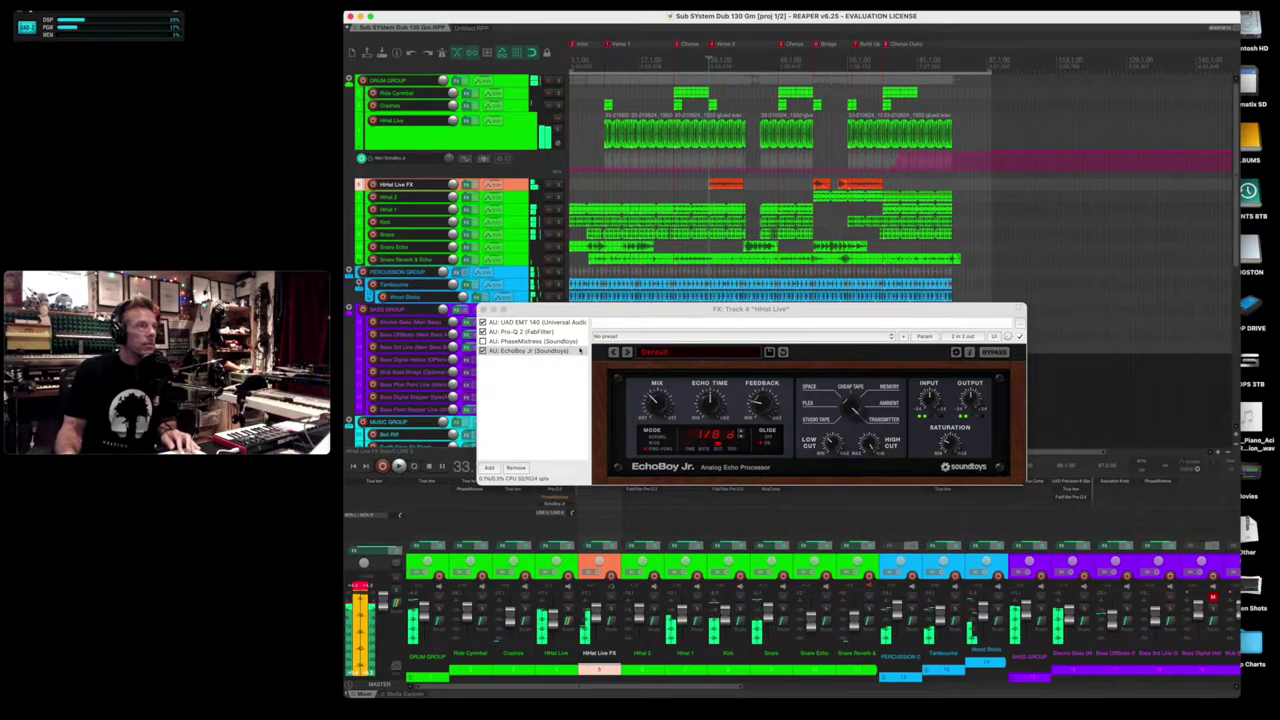
click(605, 141)
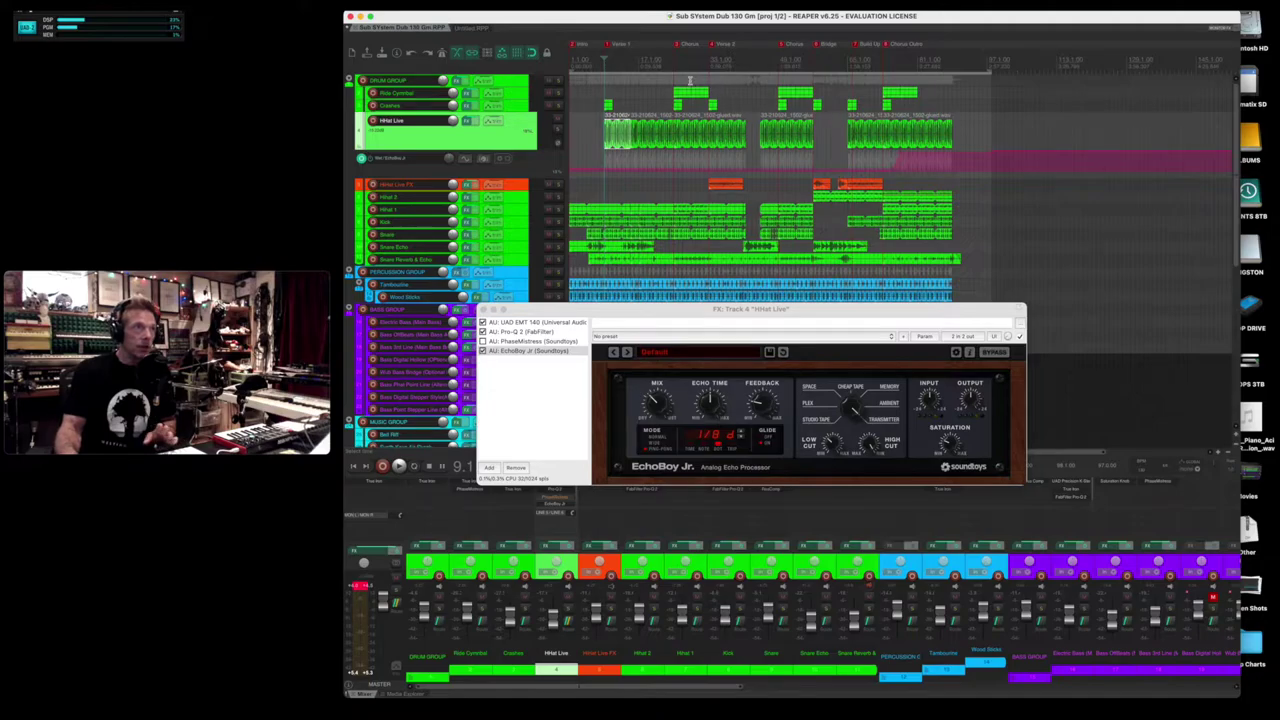
click(689, 93)
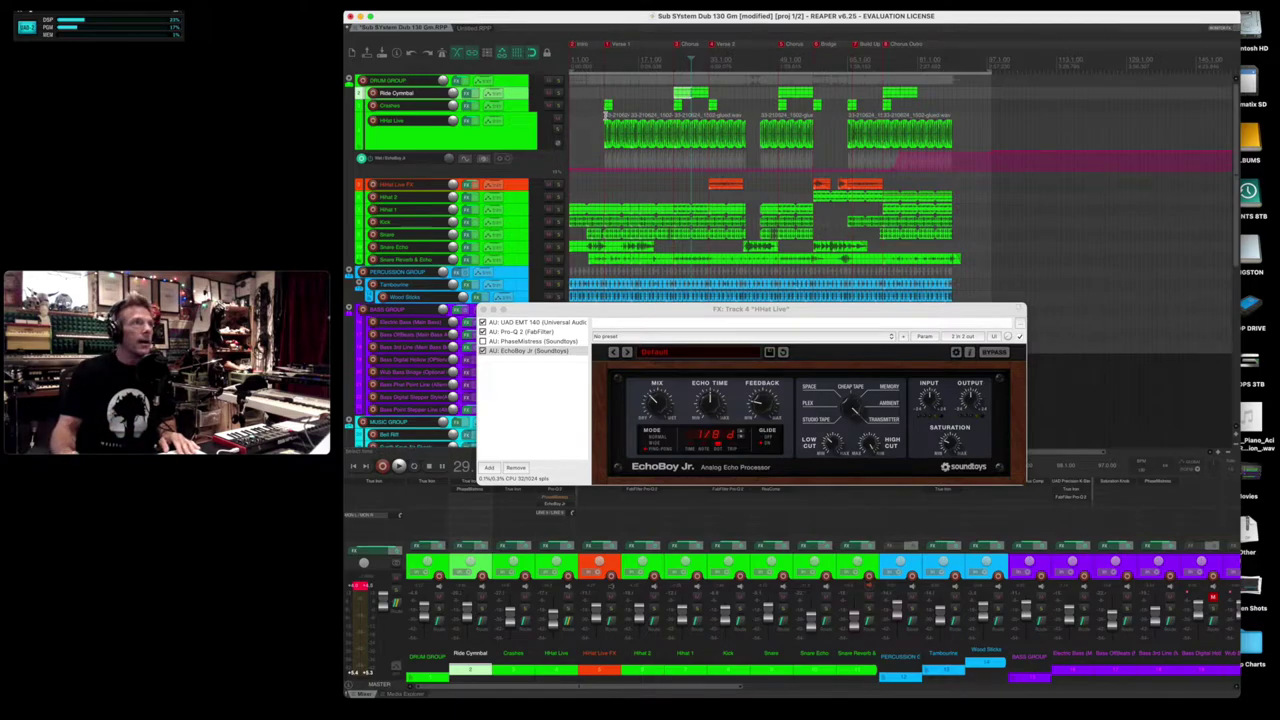
click(606, 114)
key(ctrl+s)
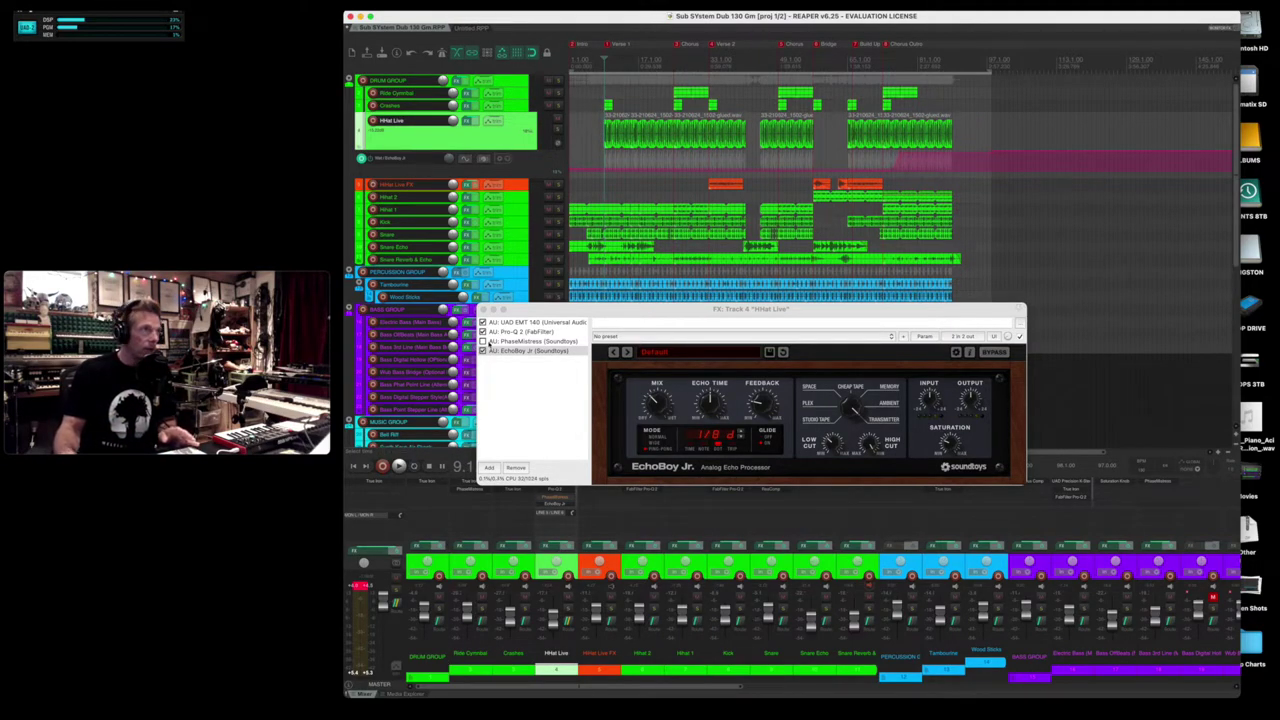
Step: Adjust the PhaseMistress LFO rate with Triangle shape, skip the chain save, and solo HHat Live during playback
click(530, 342)
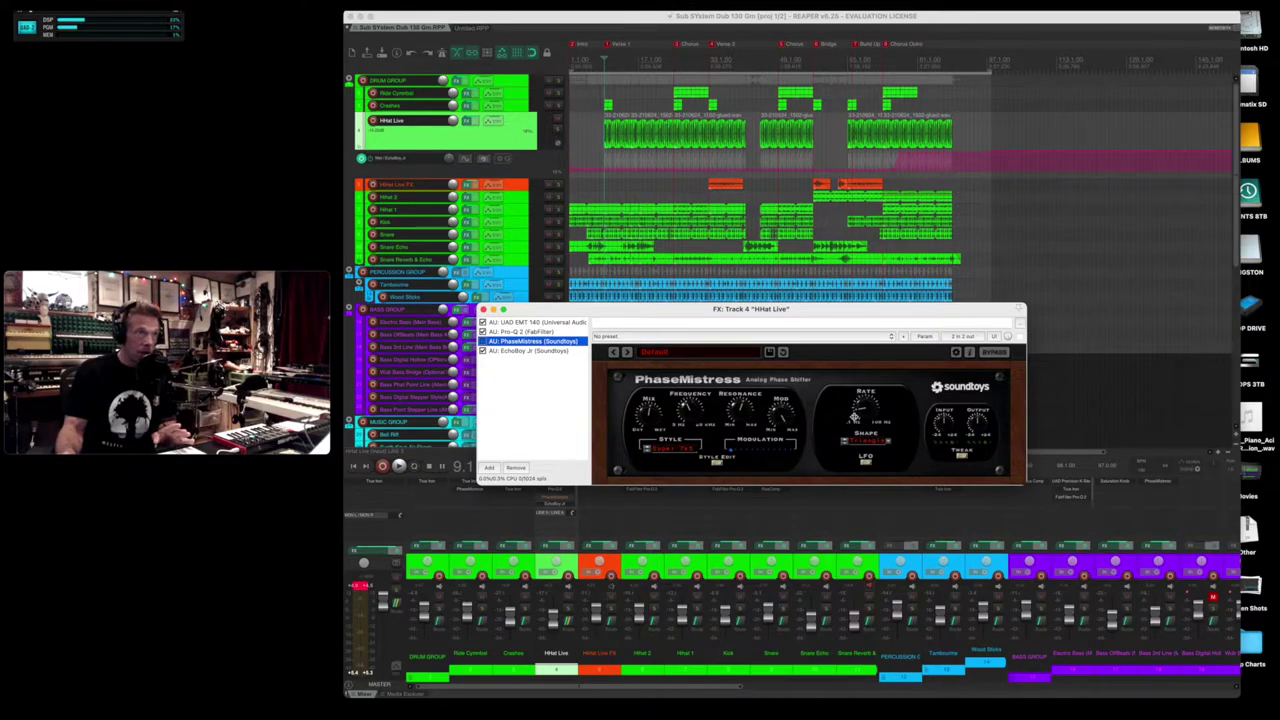
drag(856, 410, 858, 412)
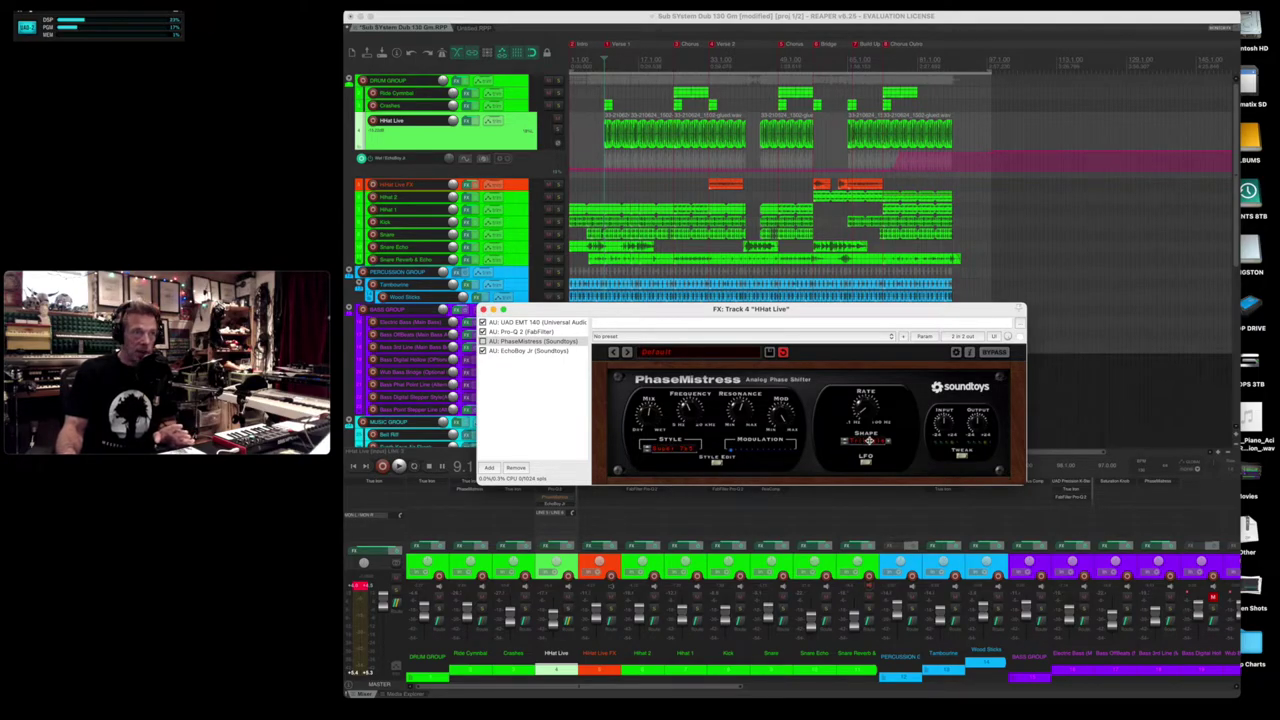
click(869, 440)
click(864, 425)
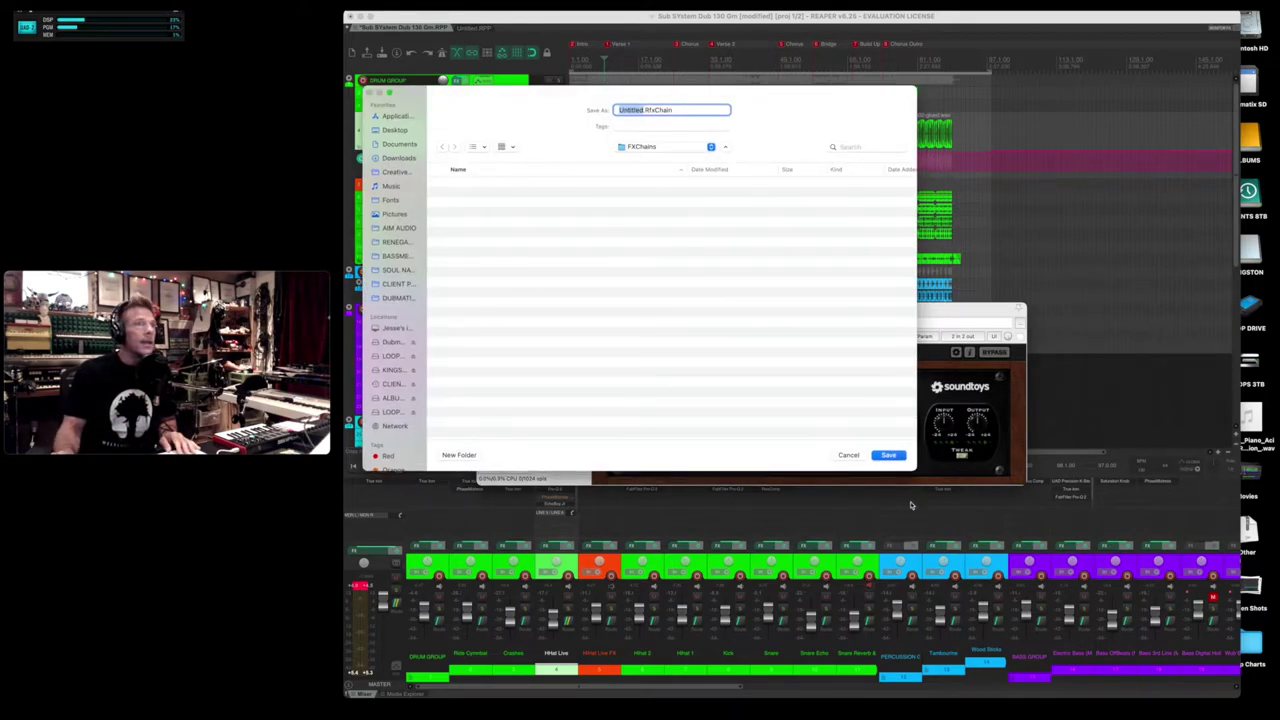
click(848, 455)
key(space)
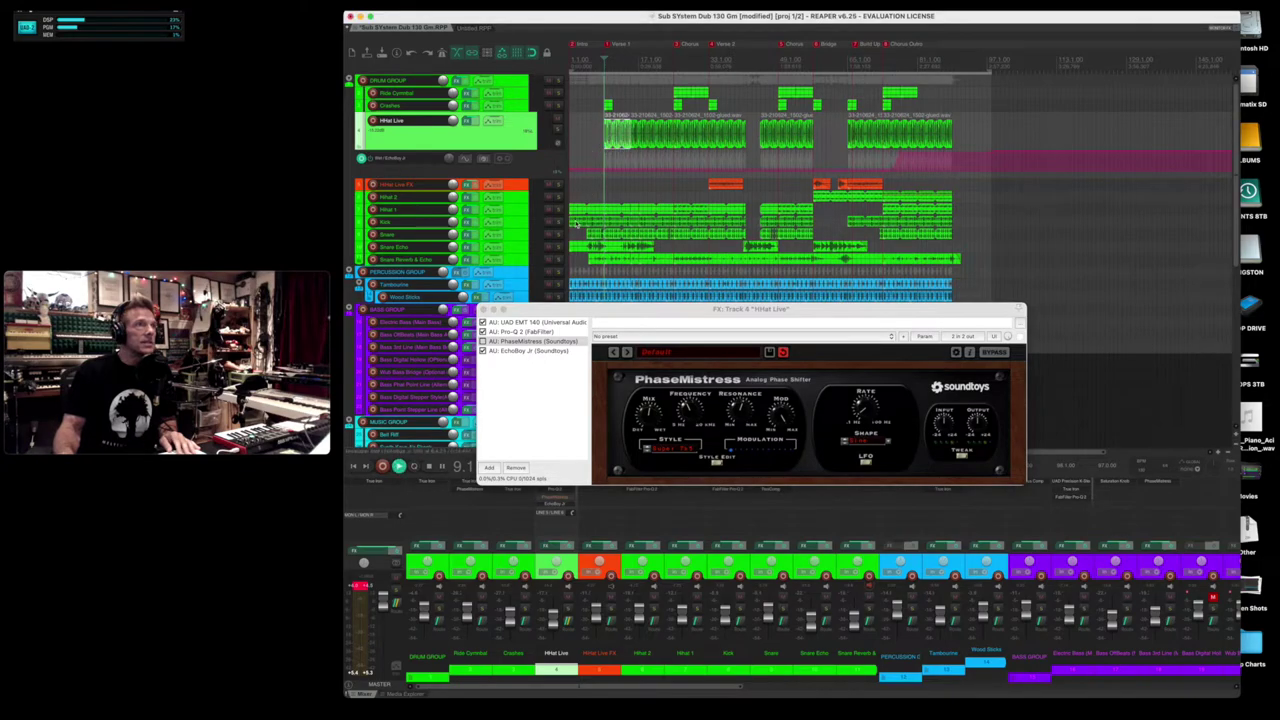
click(557, 128)
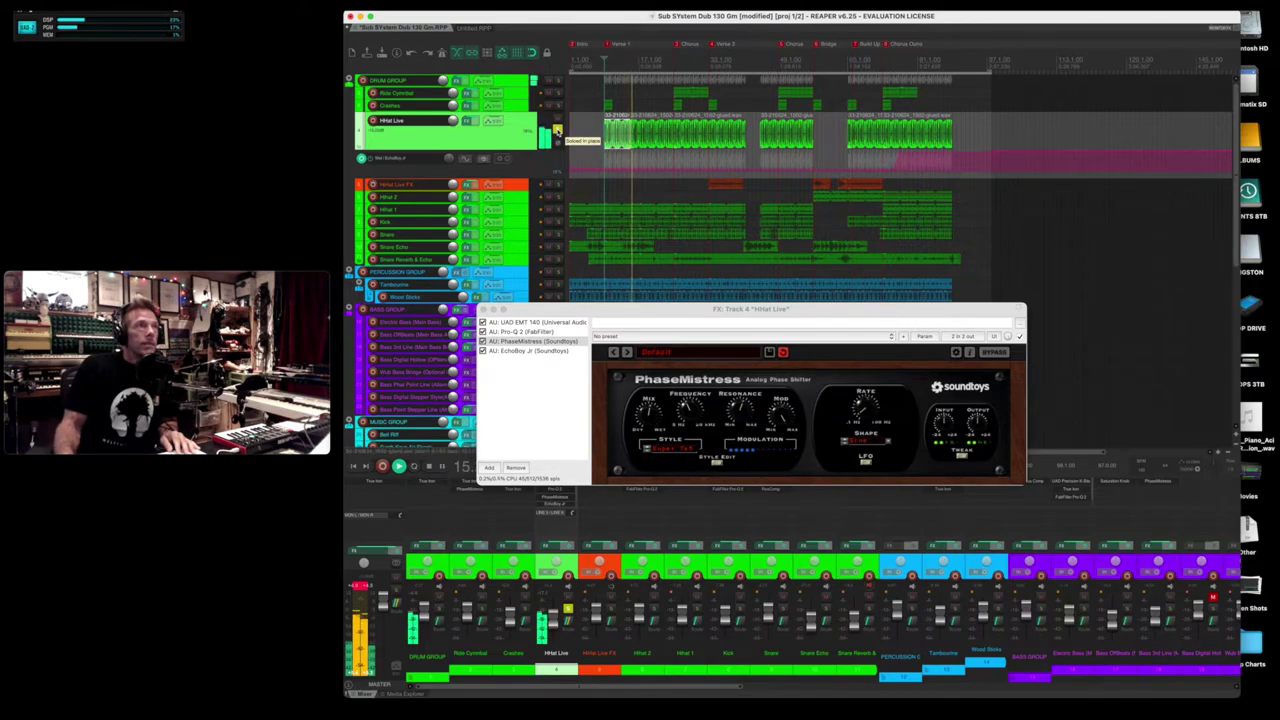
click(557, 131)
key(space)
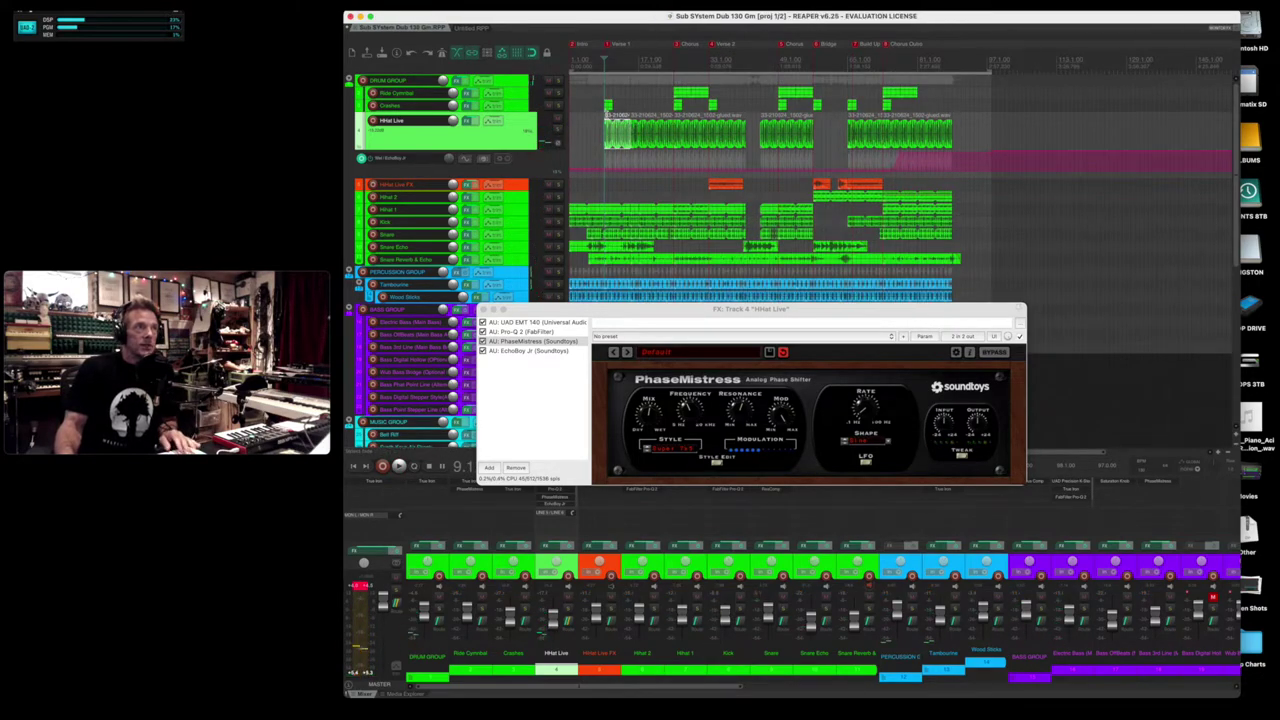
click(605, 115)
key(space)
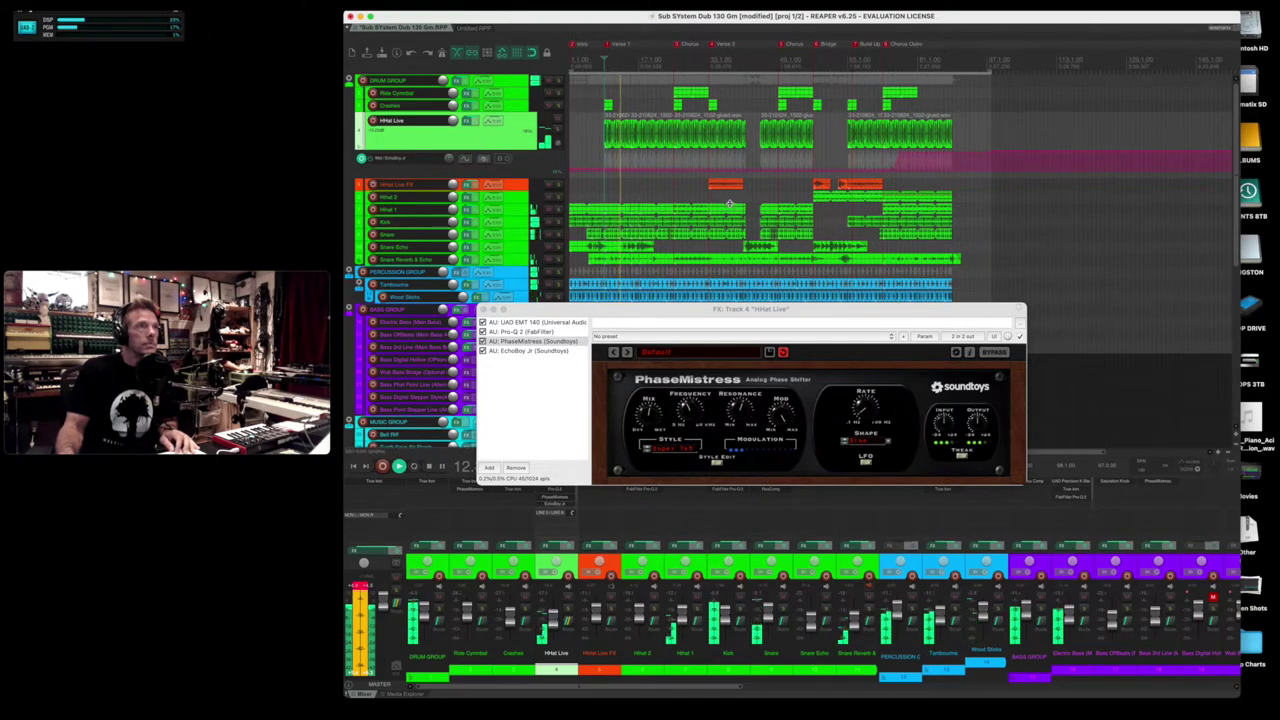
click(638, 190)
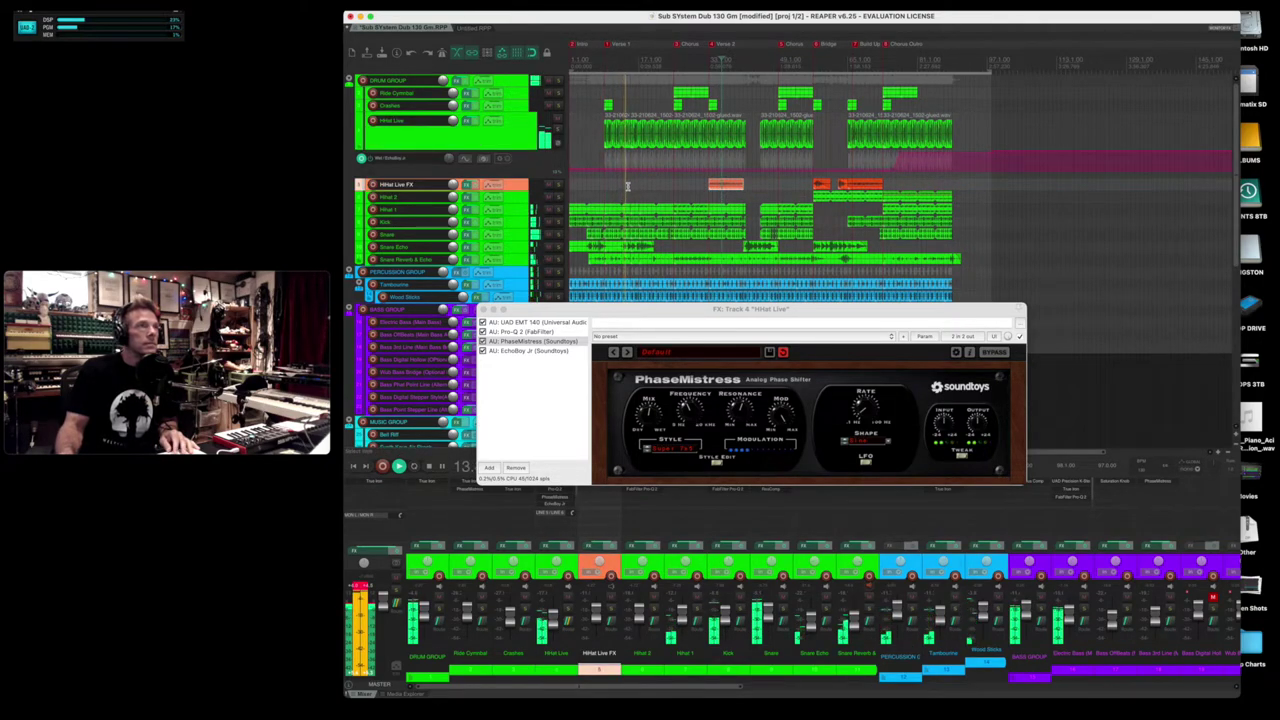
click(568, 145)
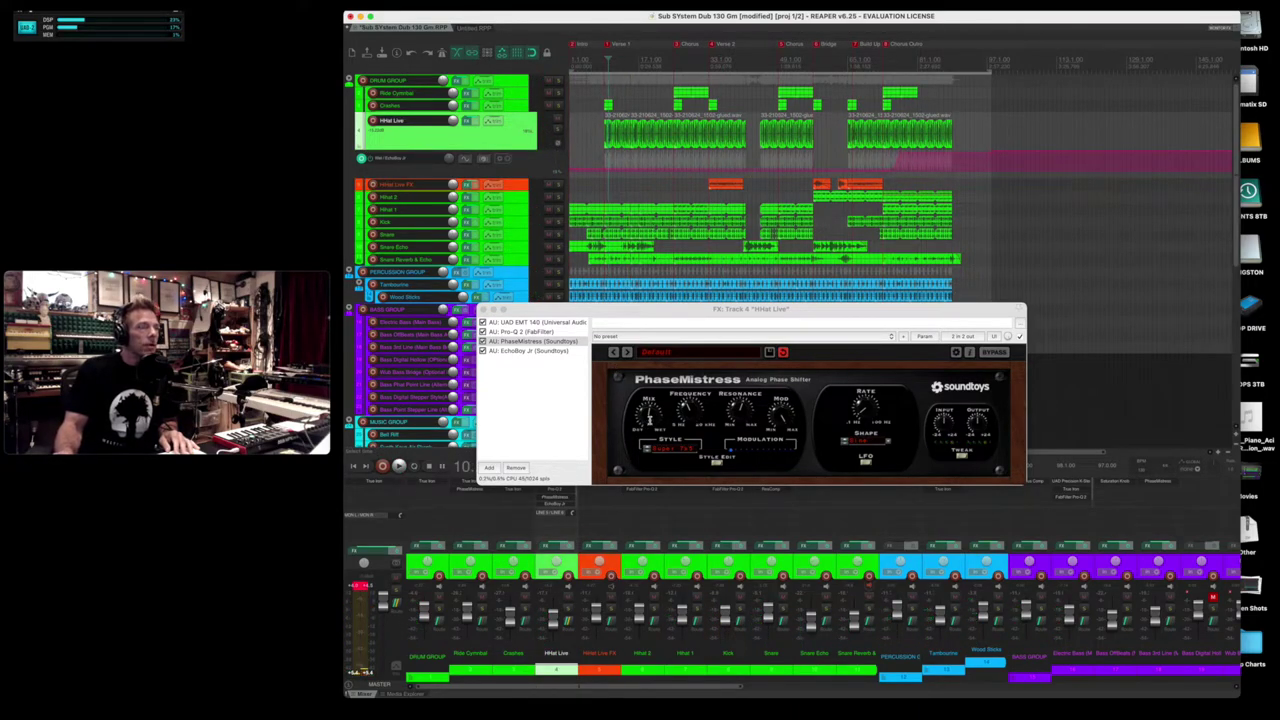
click(646, 420)
click(604, 148)
key(space)
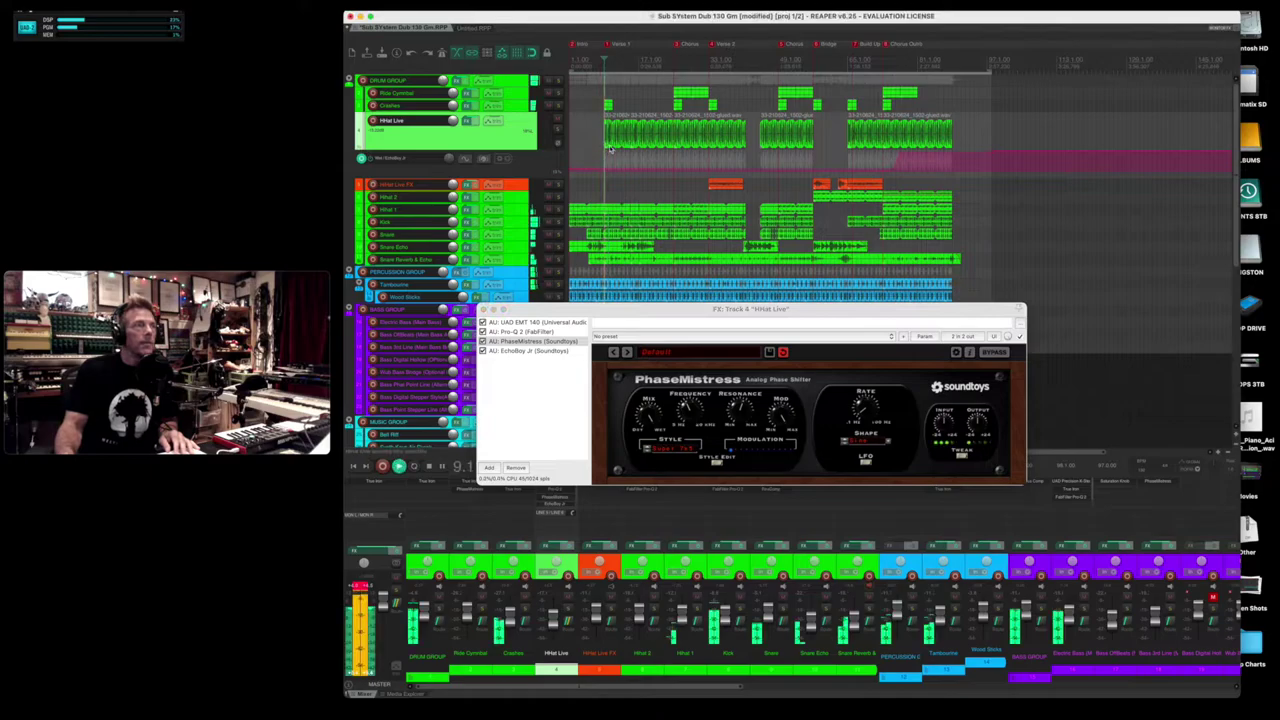
click(686, 406)
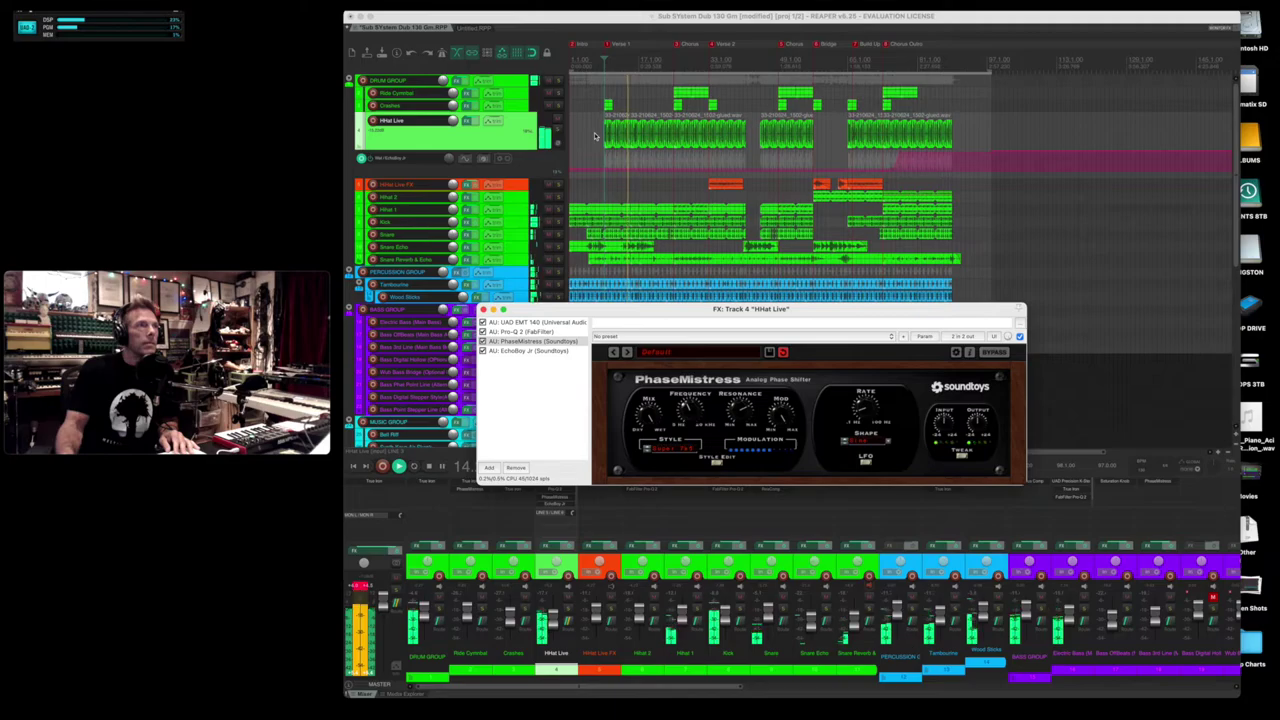
click(638, 184)
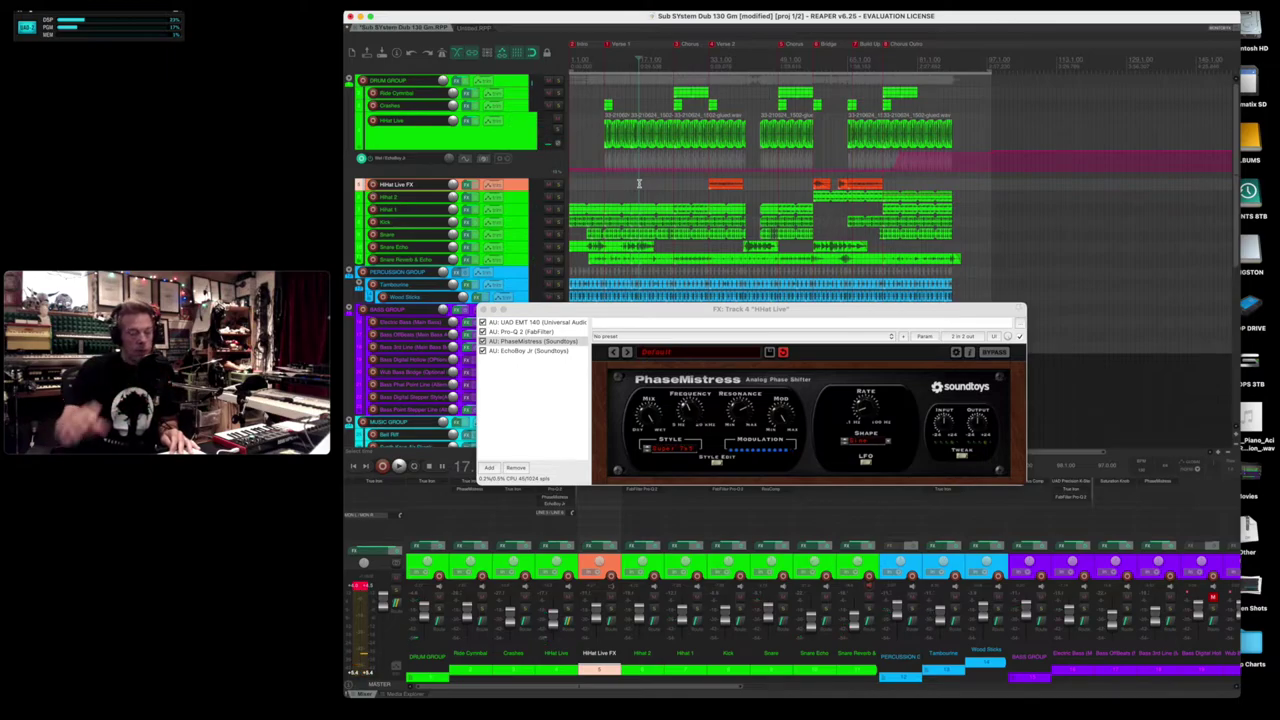
click(642, 157)
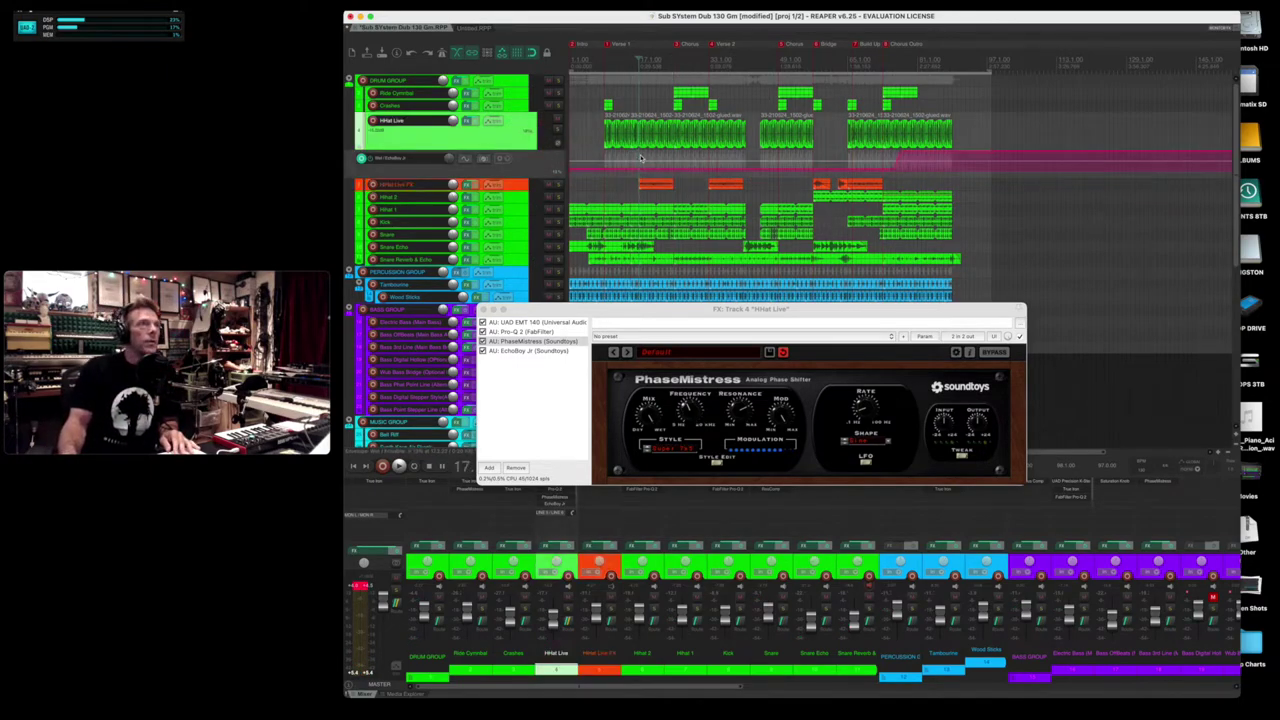
key(space)
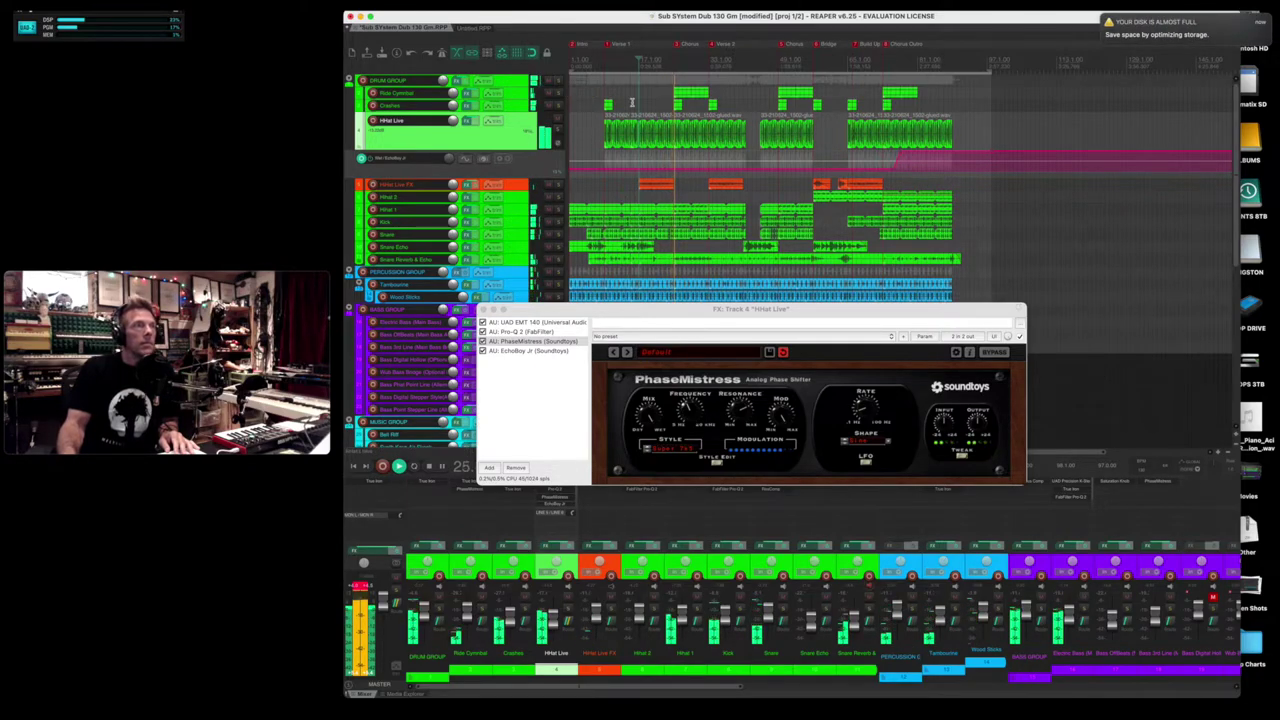
key(space)
key(super+s)
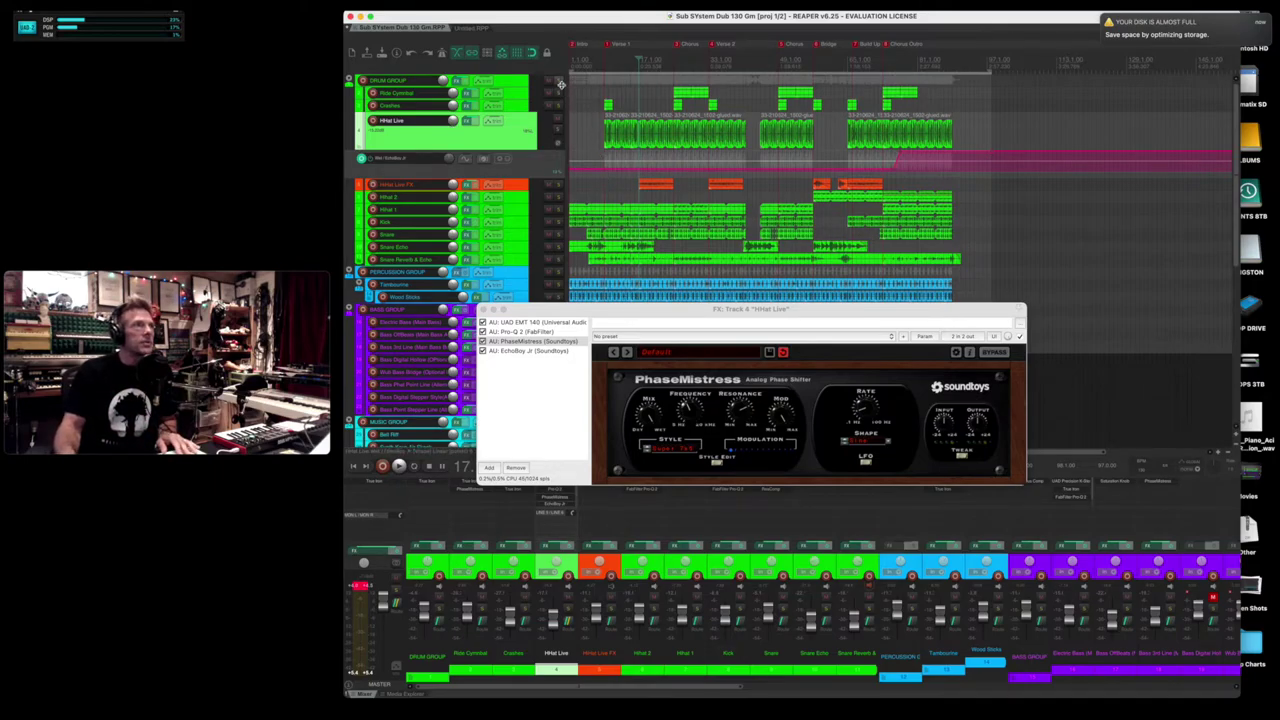
click(645, 91)
key(space)
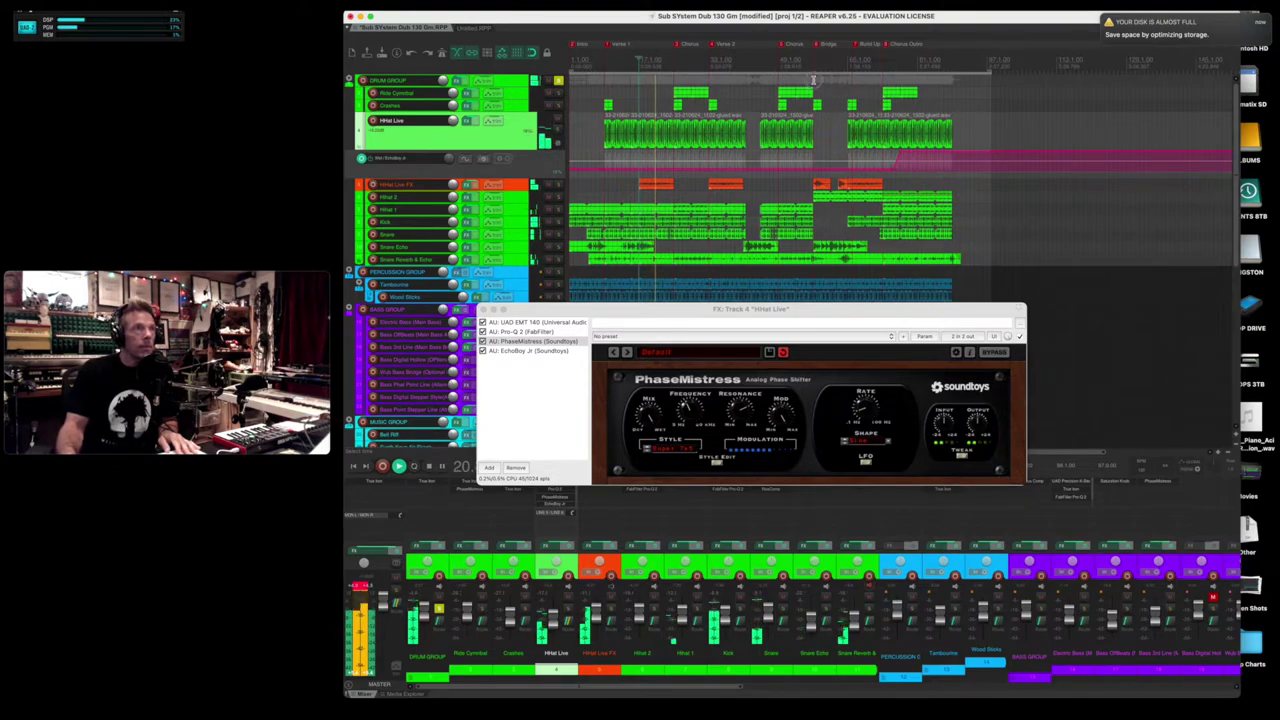
click(814, 79)
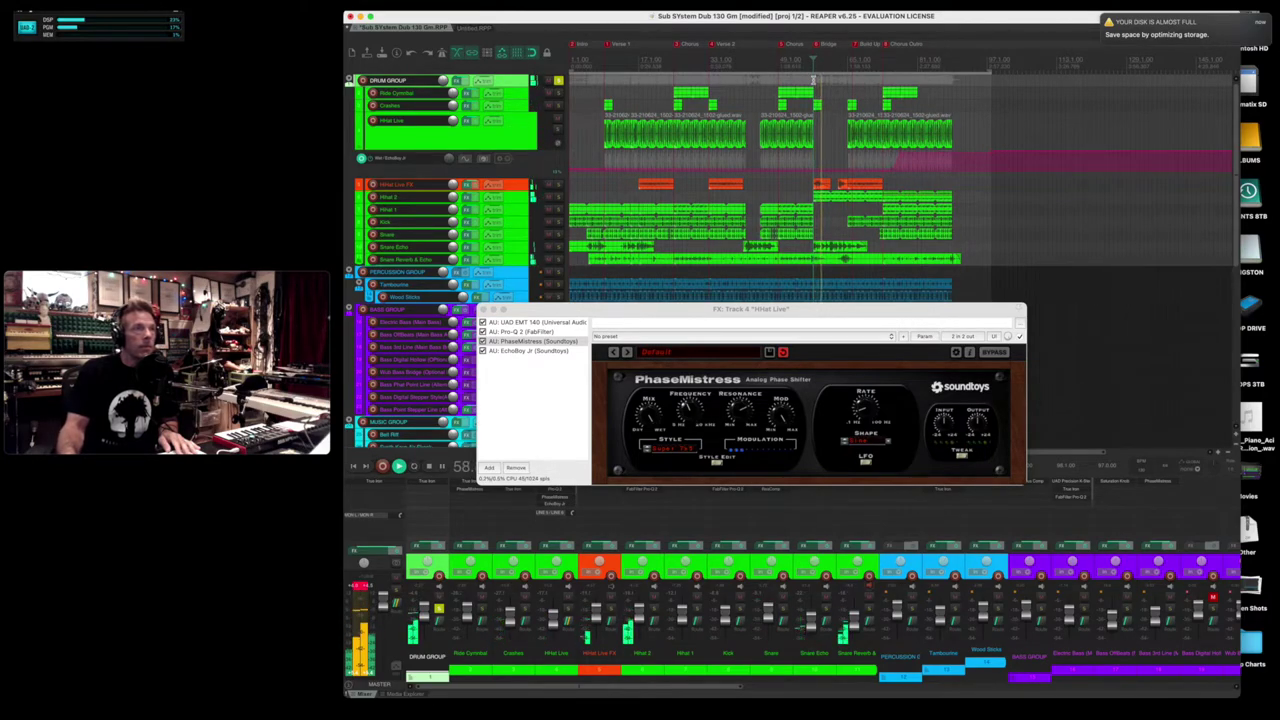
click(883, 79)
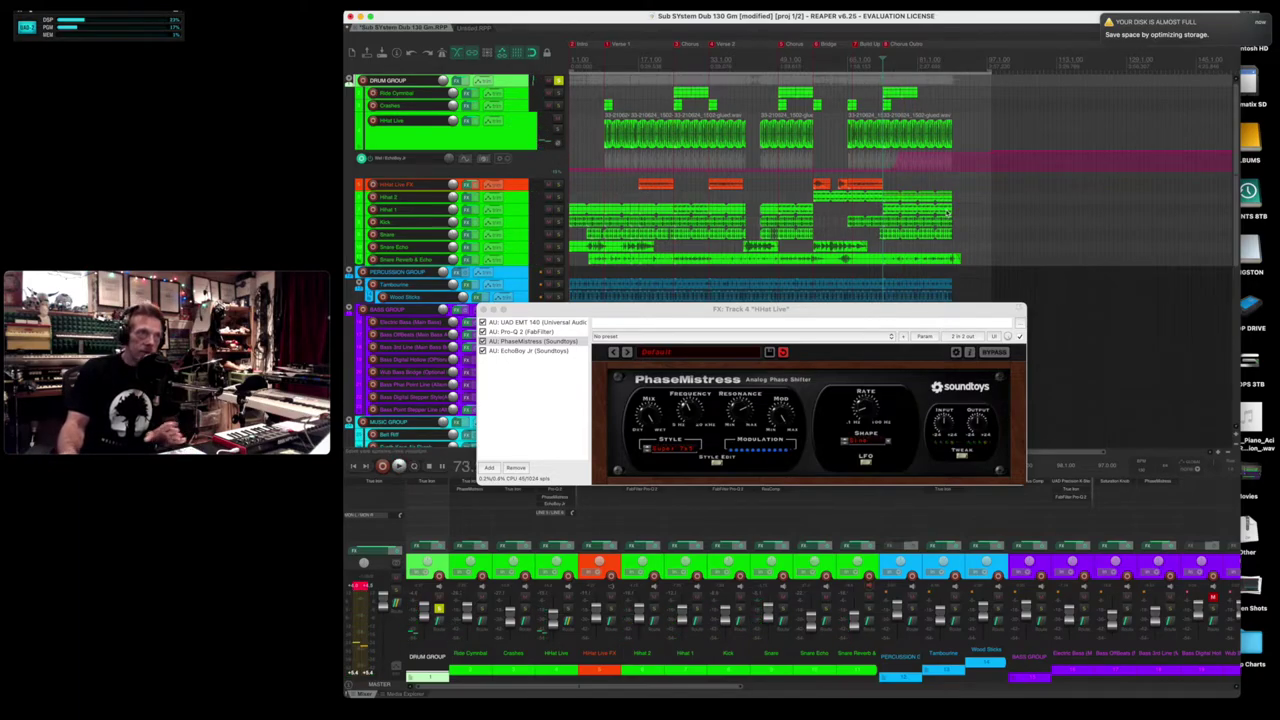
click(620, 248)
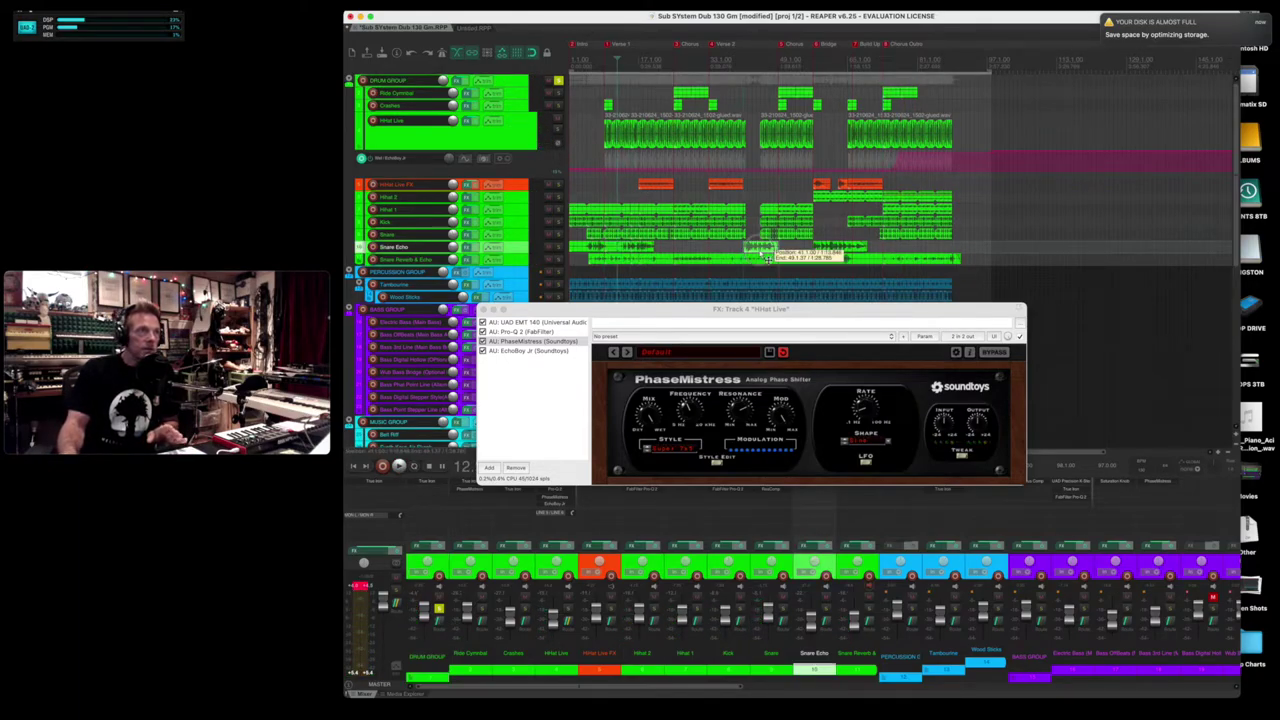
click(689, 262)
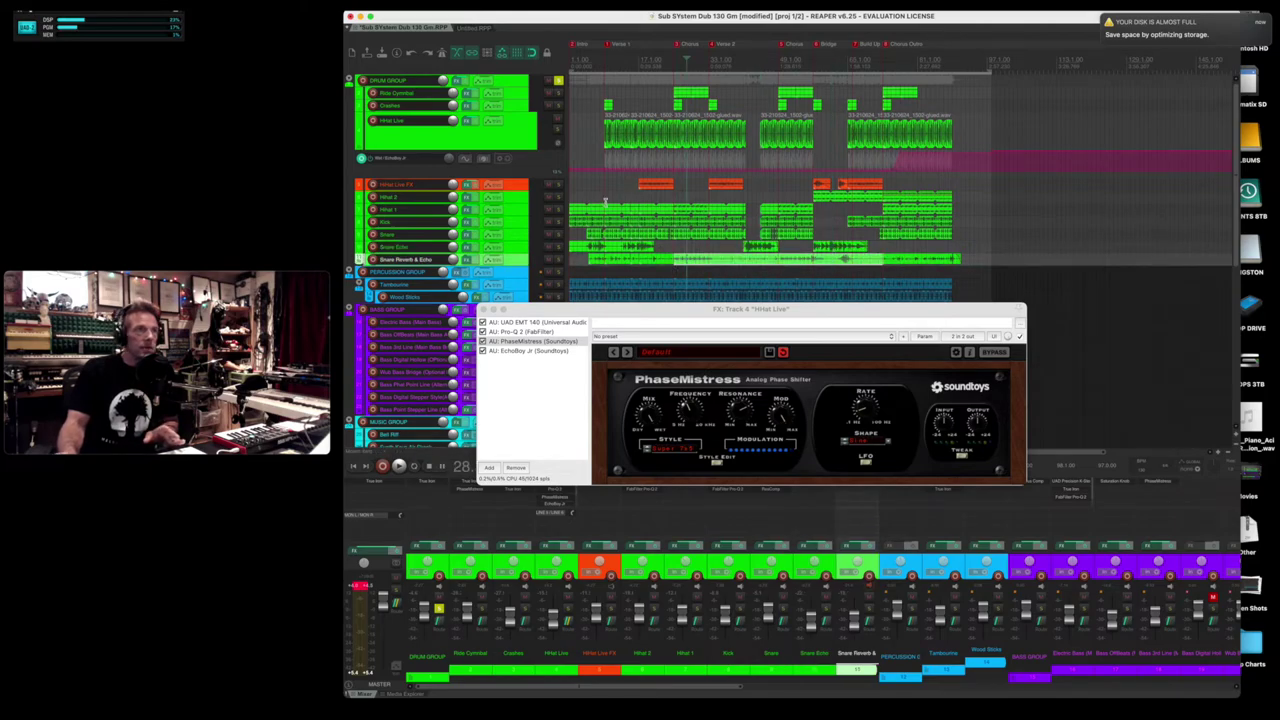
click(687, 100)
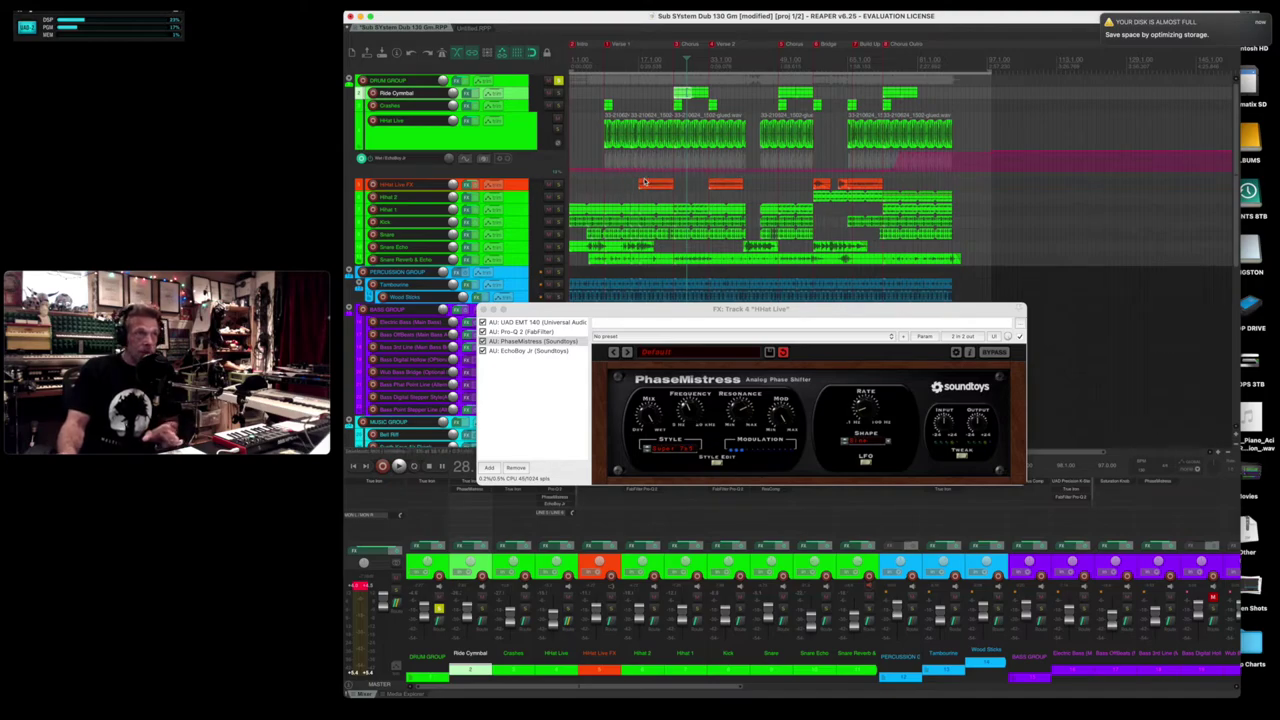
click(488, 141)
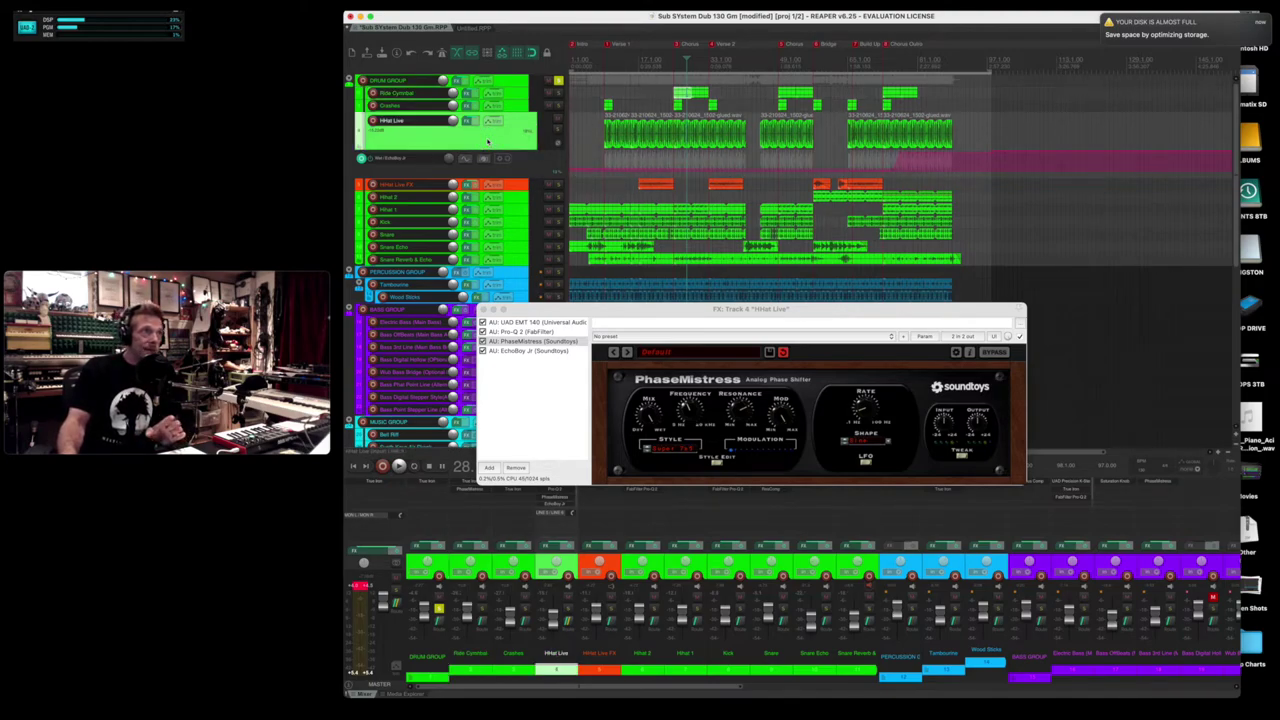